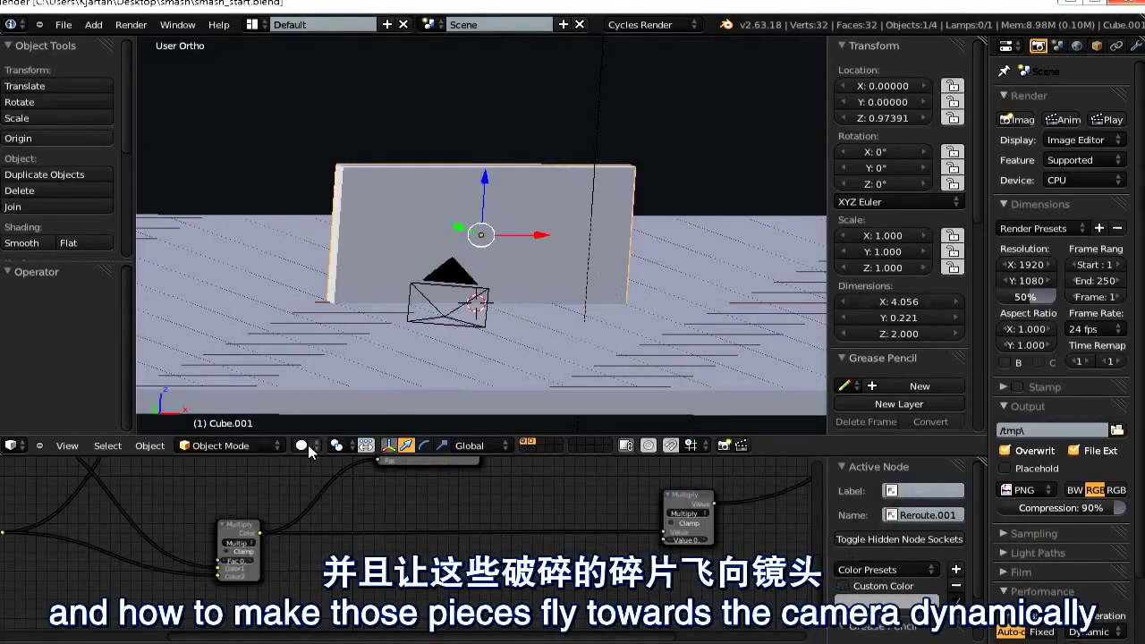
Preview the wall and floor in rendered shading, including from another angle, and return to solid shading.
click(301, 444)
click(345, 340)
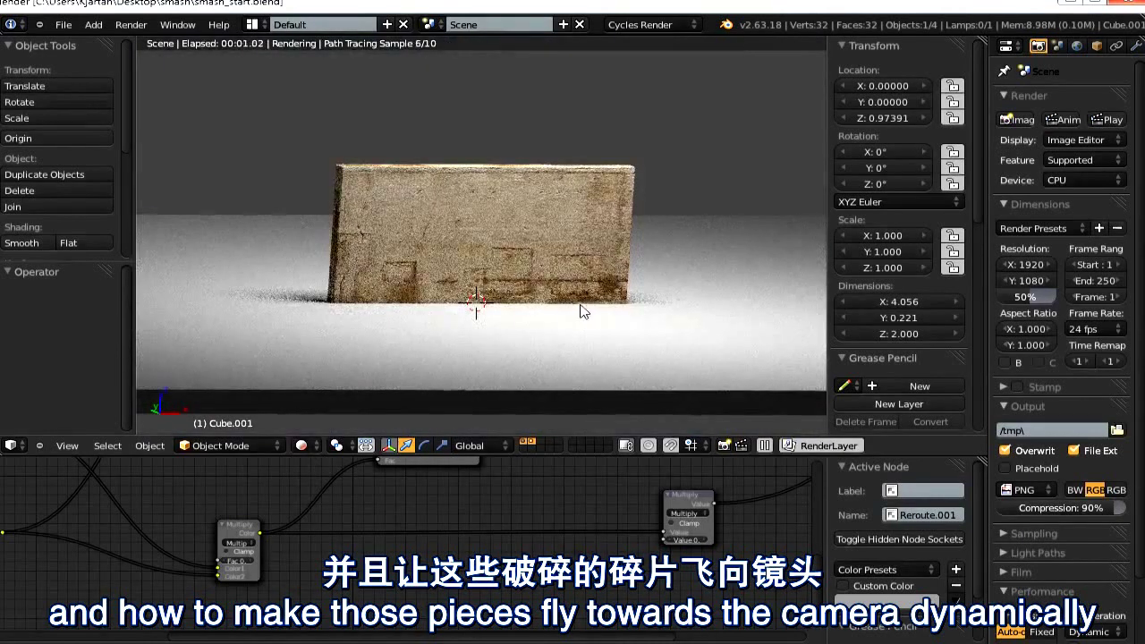
middle_drag(523, 302, 505, 300)
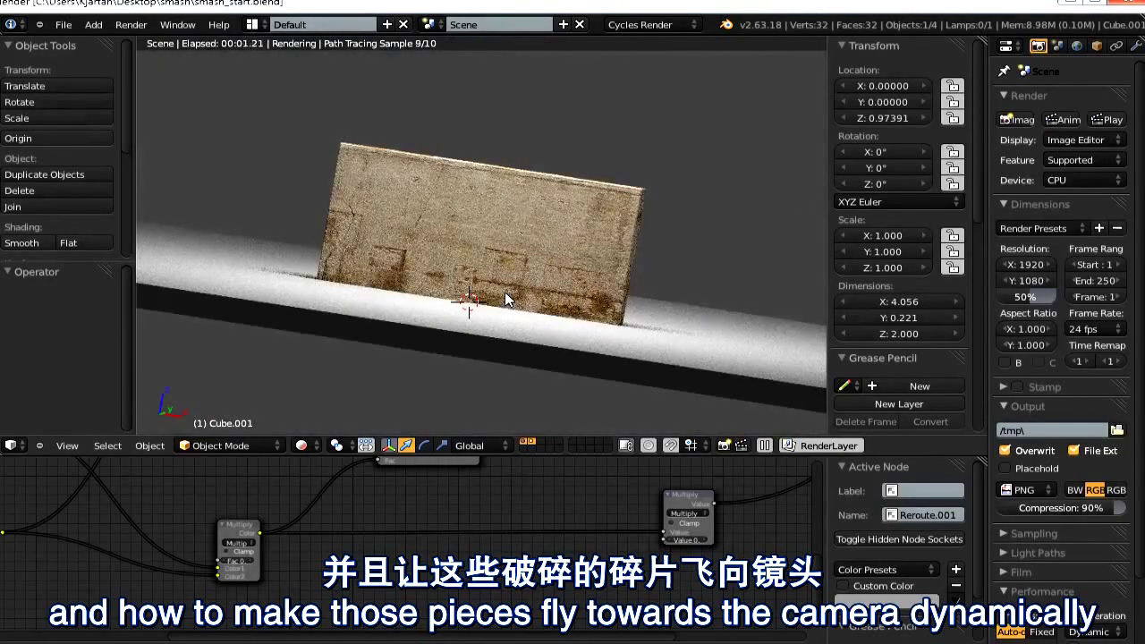
click(304, 446)
click(331, 396)
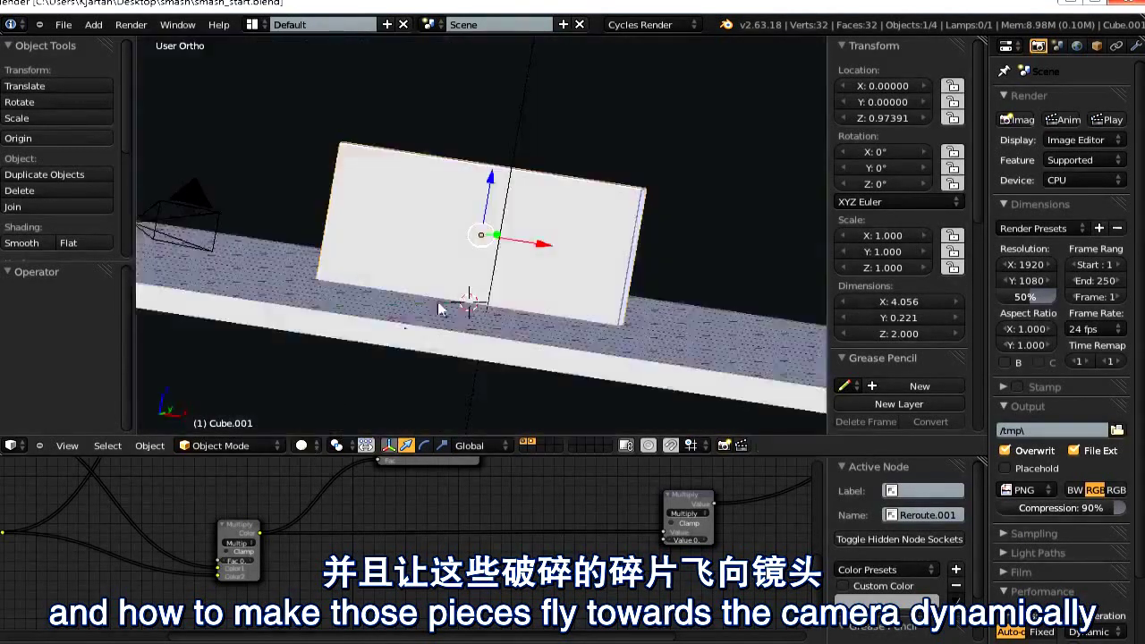
Inspect the wall's mesh from the front in edit mode, with the 3D view maximized.
mouse_move(439, 306)
middle_down()
mouse_move(600, 332)
mouse_move(550, 279)
middle_up()
key(ctrl+Up)
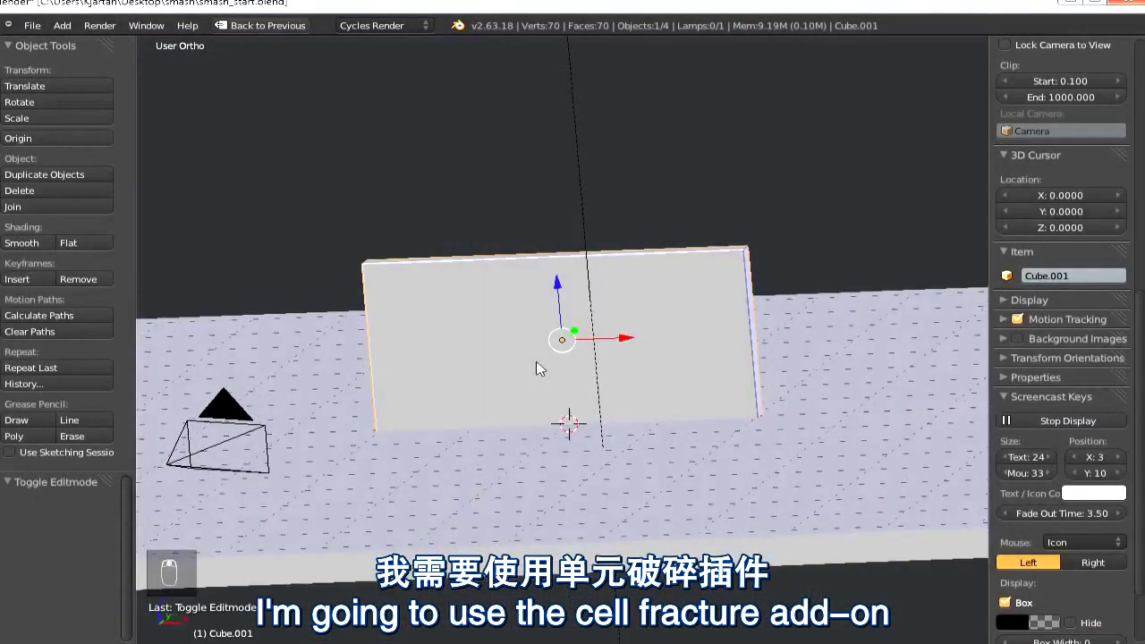
key(Tab)
key(KP_1)
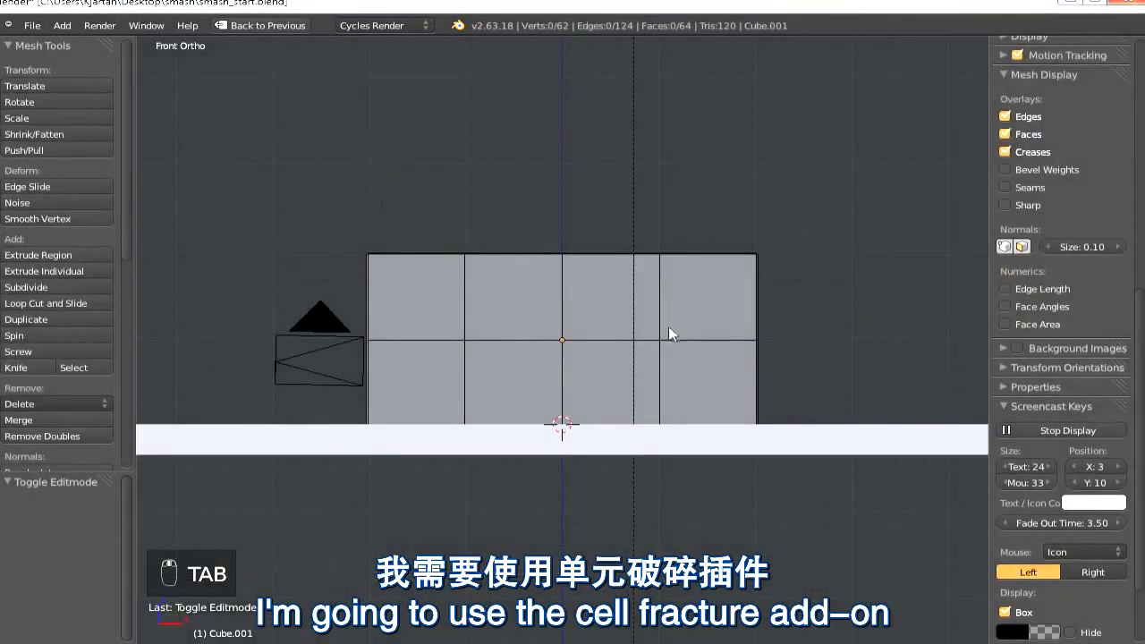
key(Tab)
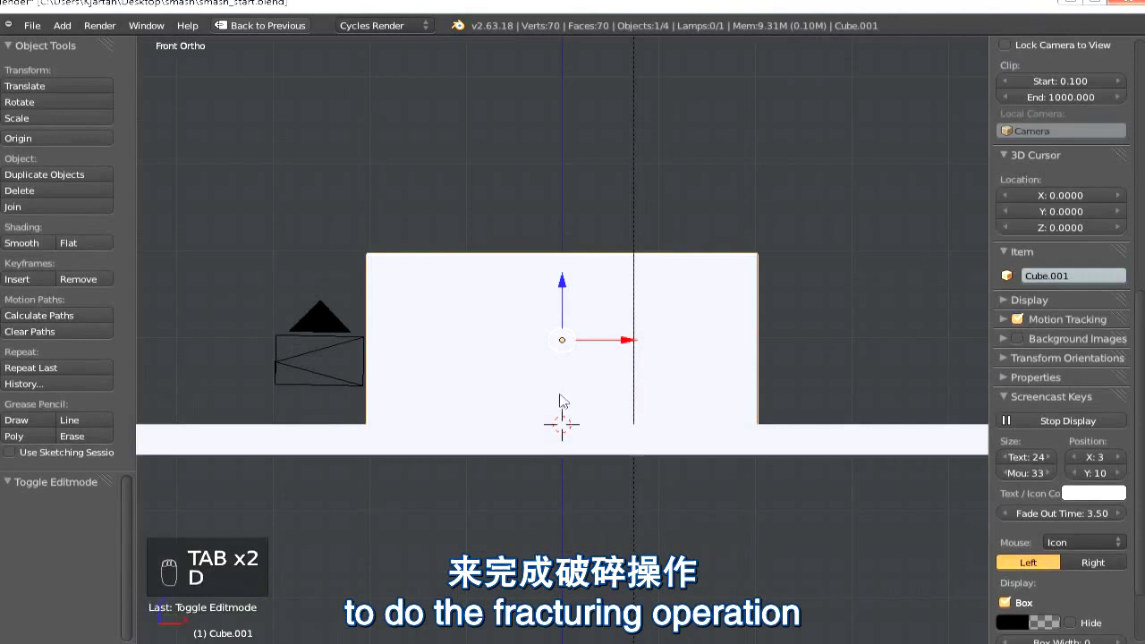
Sketch a rough closed outline over the middle of the wall with the grease pencil, and delete that sketch layer.
drag(561, 391, 507, 336)
drag(623, 363, 565, 383)
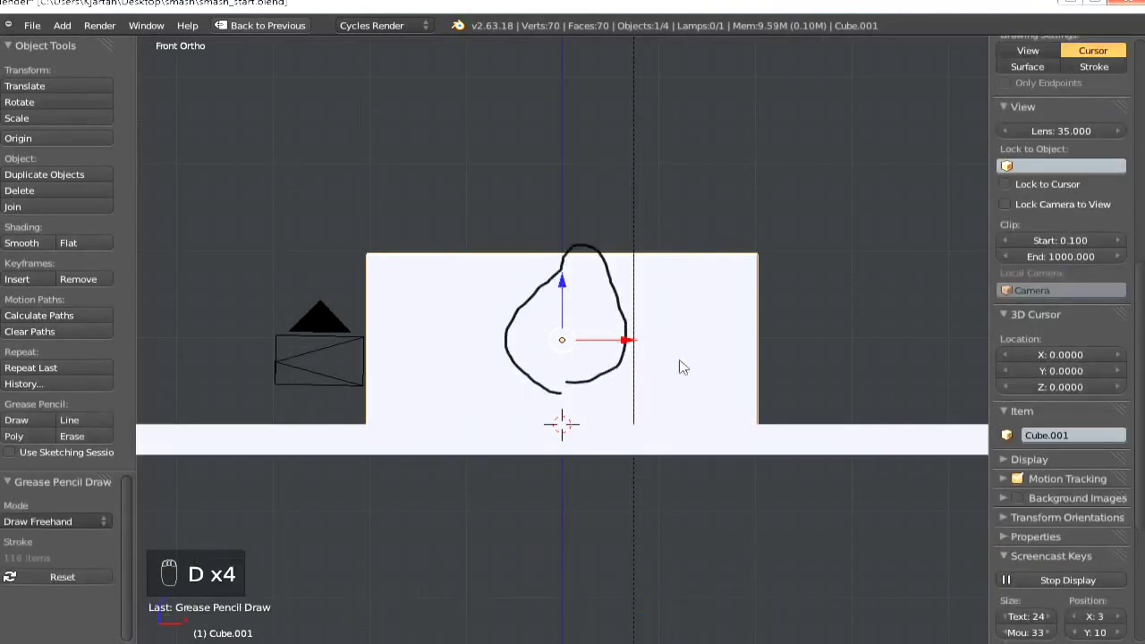
scroll(1082, 630, up, 10)
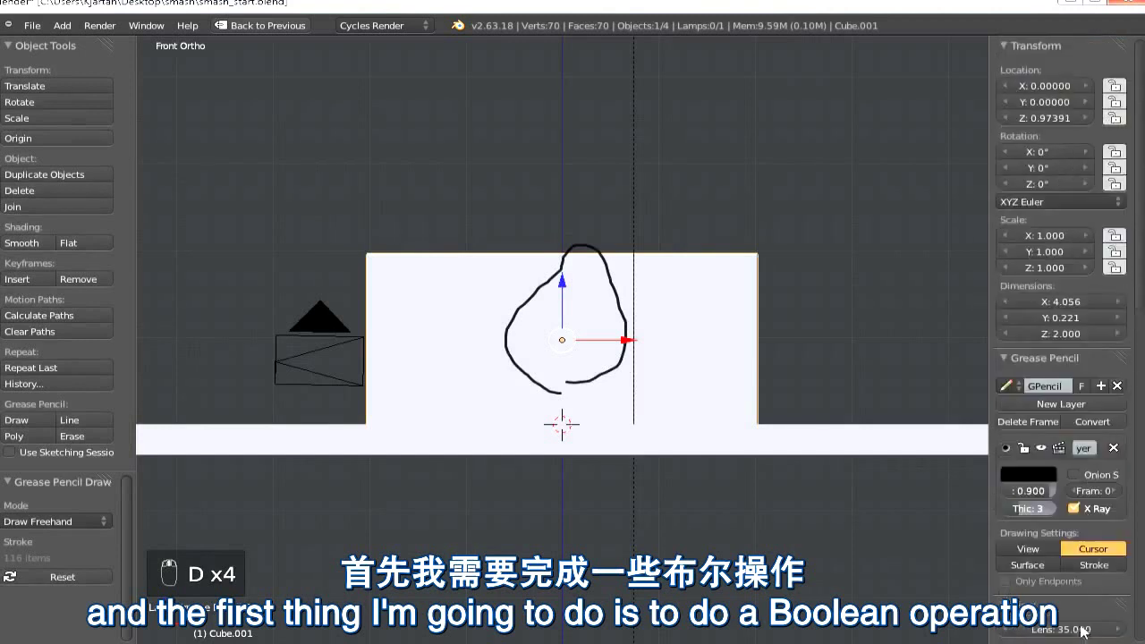
click(1113, 448)
Add an icosphere, move it to the middle of the wall at about Z 1.01, and scale it to about 0.655.
key(Tab)
key(Tab)
key(shift+a)
mouse_move(573, 376)
click(666, 442)
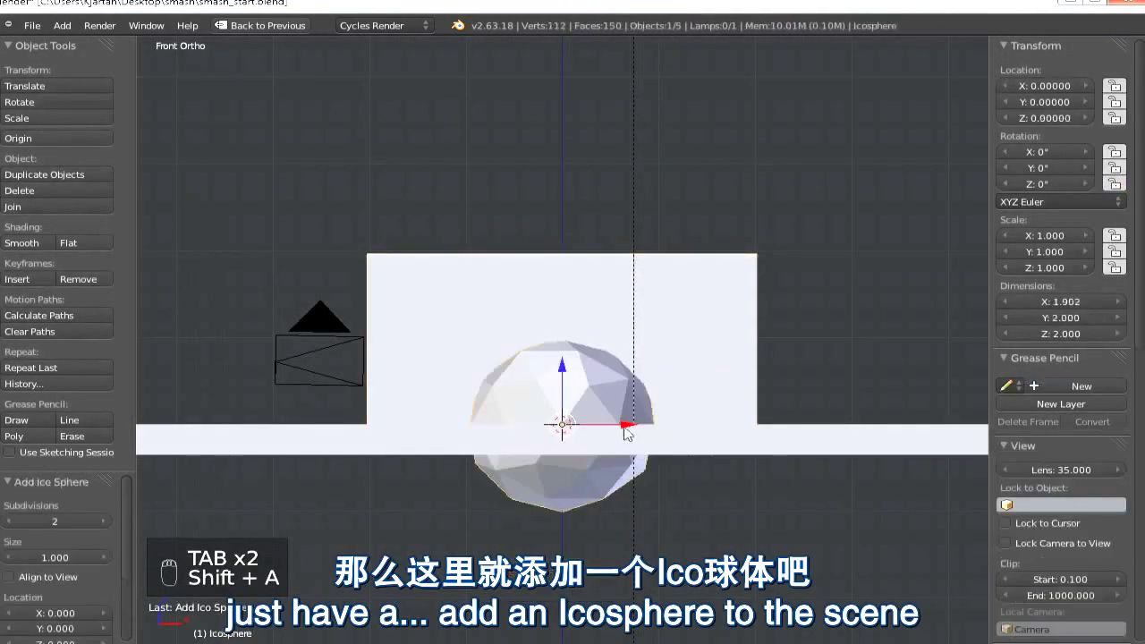
key(g)
click(606, 349)
key(s)
click(720, 380)
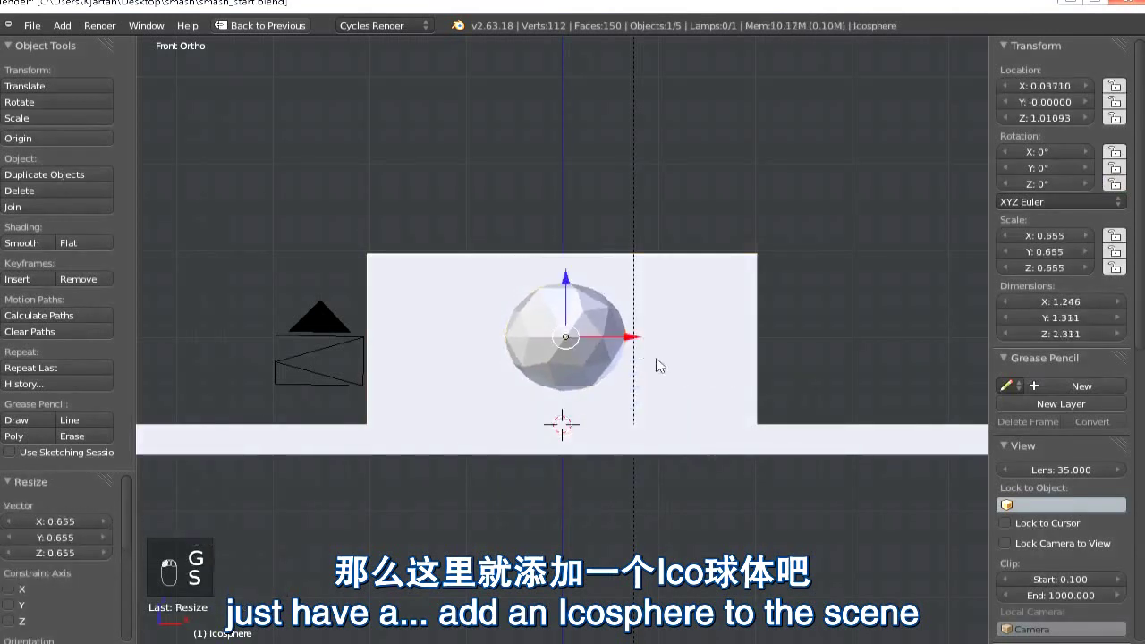
Stretch the icosphere vertically and enlarge it to a scale of about 0.779 × 0.779 × 1.076, raised to about Z 1.15.
key(s)
key(z)
click(653, 356)
key(s)
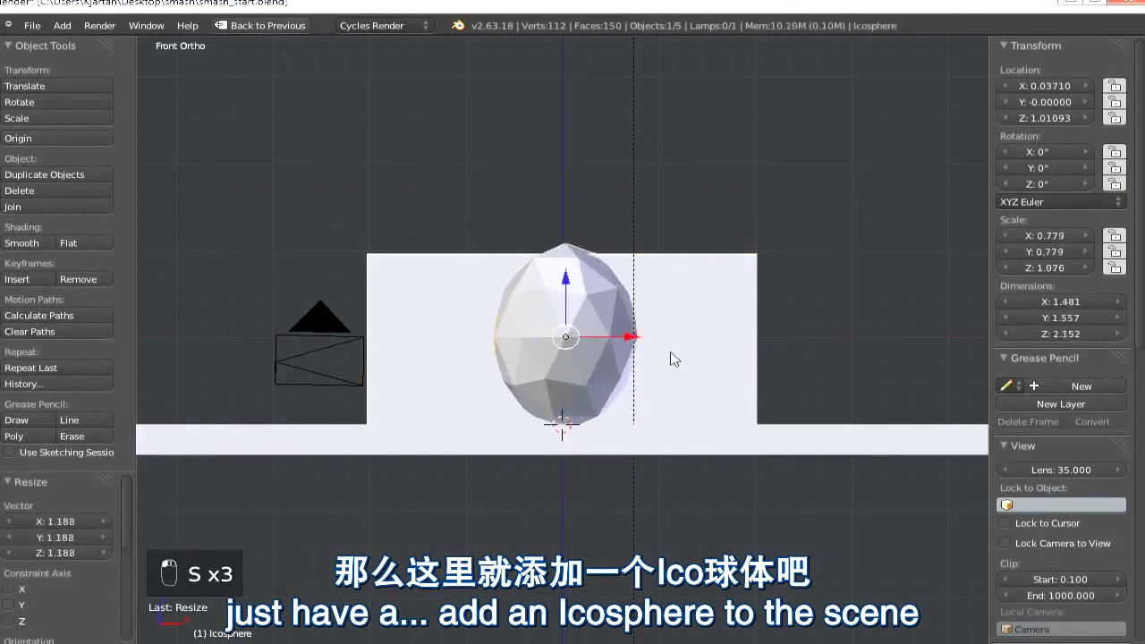
click(671, 358)
key(g)
click(675, 341)
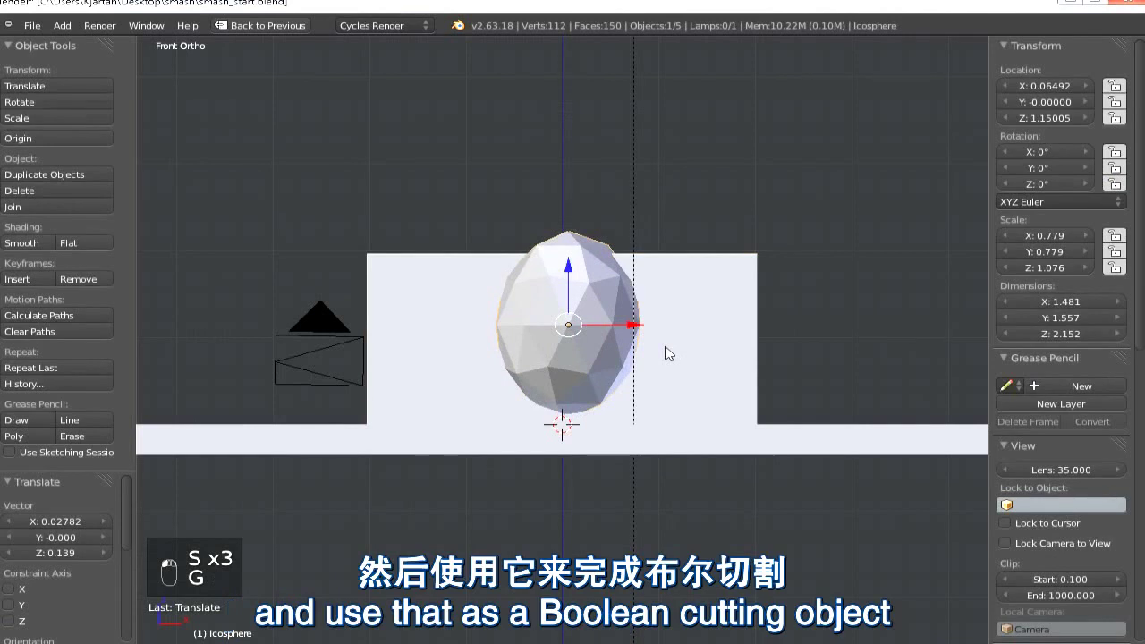
Apply Subdivide Smooth to the icosphere's whole mesh with a fractal value of 3.98 and along normal 0.
key(Tab)
key(w)
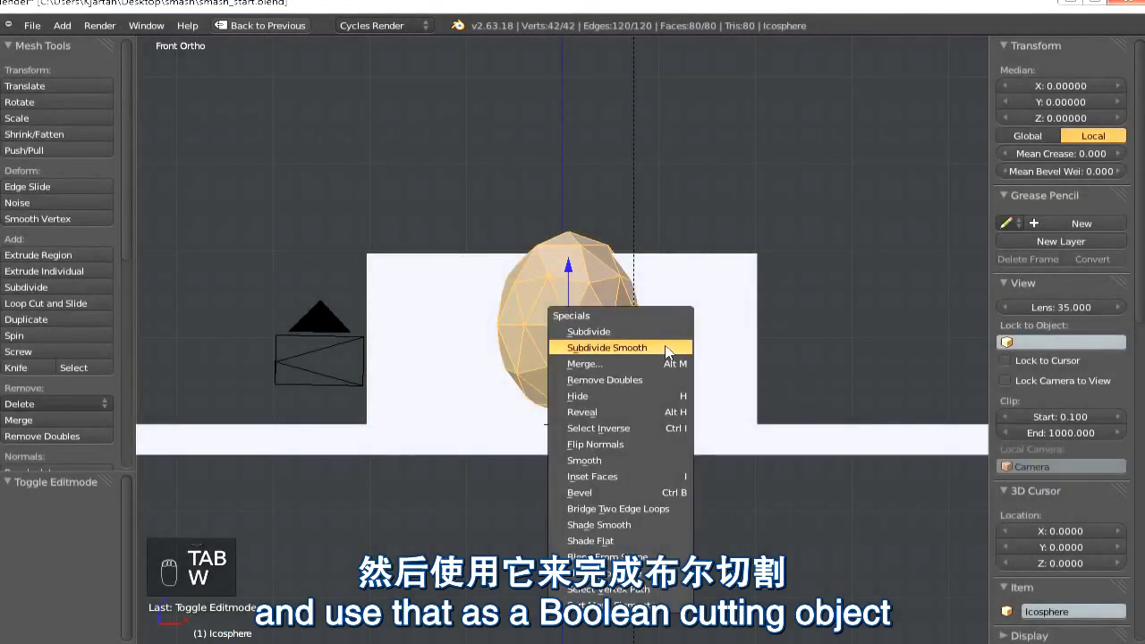
click(665, 346)
middle_drag(72, 586, 82, 486)
drag(58, 559, 0, 557)
drag(1132, 558, 155, 558)
Switch to vertex selection with proportional editing enabled and move individual vertices on the icosphere's outline.
key(ctrl+Tab)
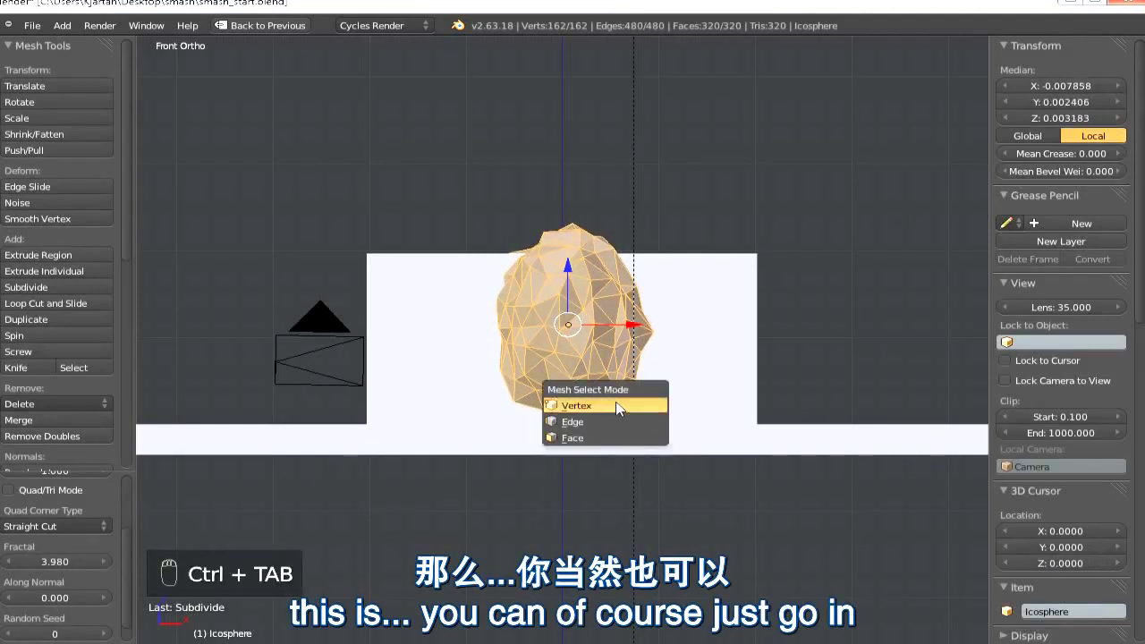
click(646, 407)
key(o)
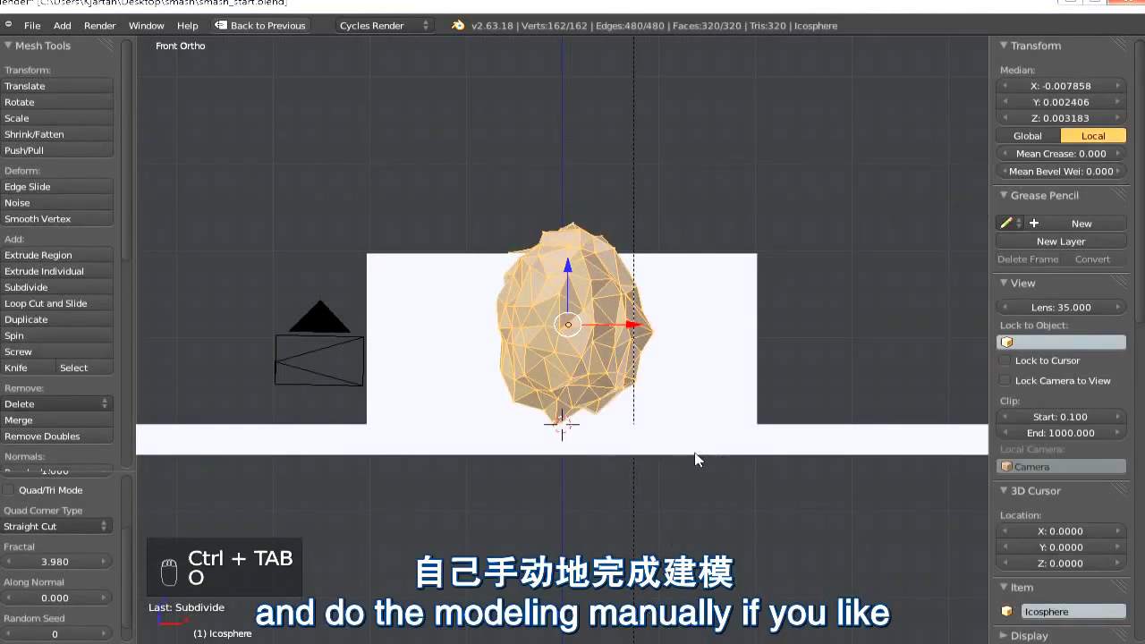
right_click(634, 367)
key(g)
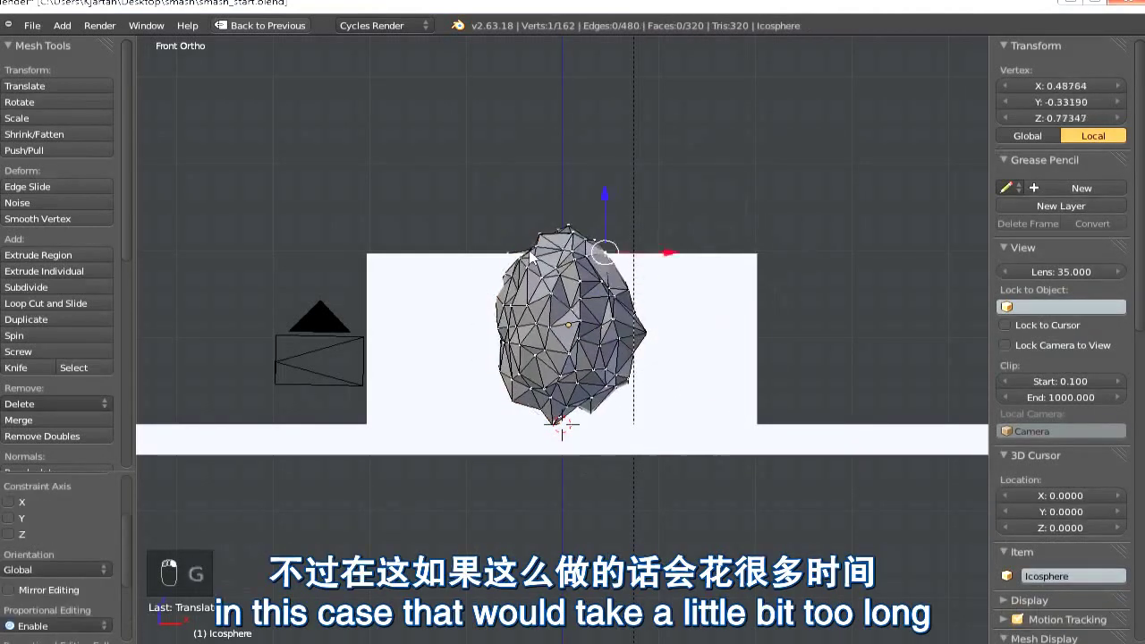
scroll(606, 406, up, 5)
key(g)
Reshape the icosphere's uneven outline in wireframe by pulling single vertices along its sides and base, and return to object mode in solid shading.
key(z)
right_drag(456, 409, 492, 403)
right_drag(430, 253, 455, 260)
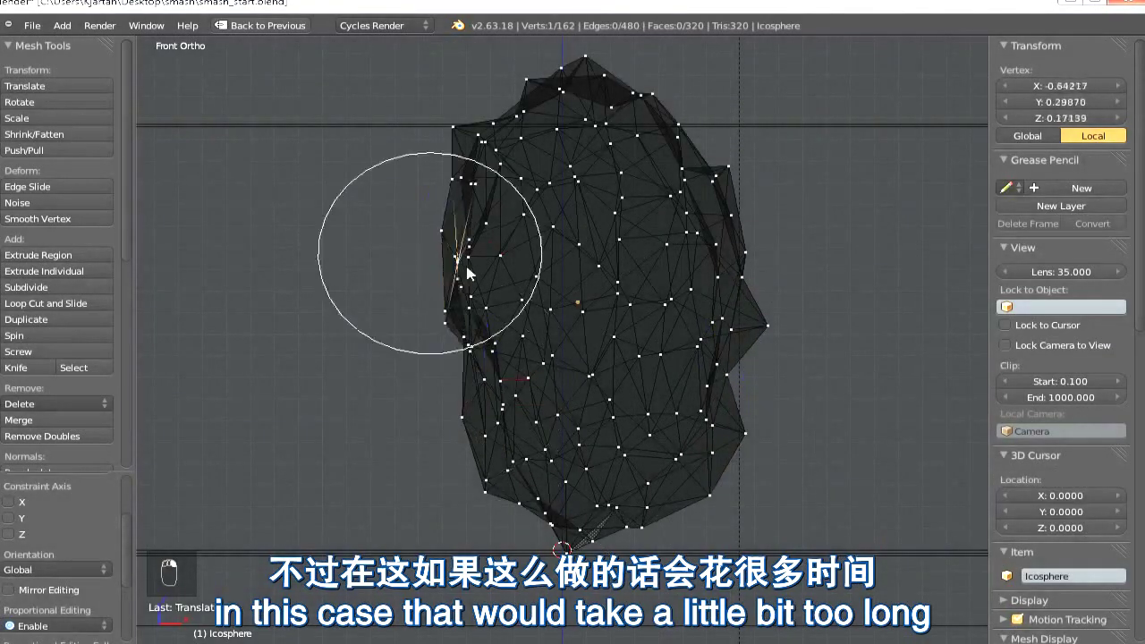
right_drag(460, 178, 498, 194)
right_drag(744, 252, 749, 249)
scroll(740, 499, down, 6)
right_drag(739, 499, 681, 503)
mouse_move(574, 520)
right_down()
mouse_move(611, 506)
mouse_move(588, 537)
right_up()
right_drag(469, 308, 492, 312)
right_drag(454, 177, 491, 187)
key(Tab)
key(z)
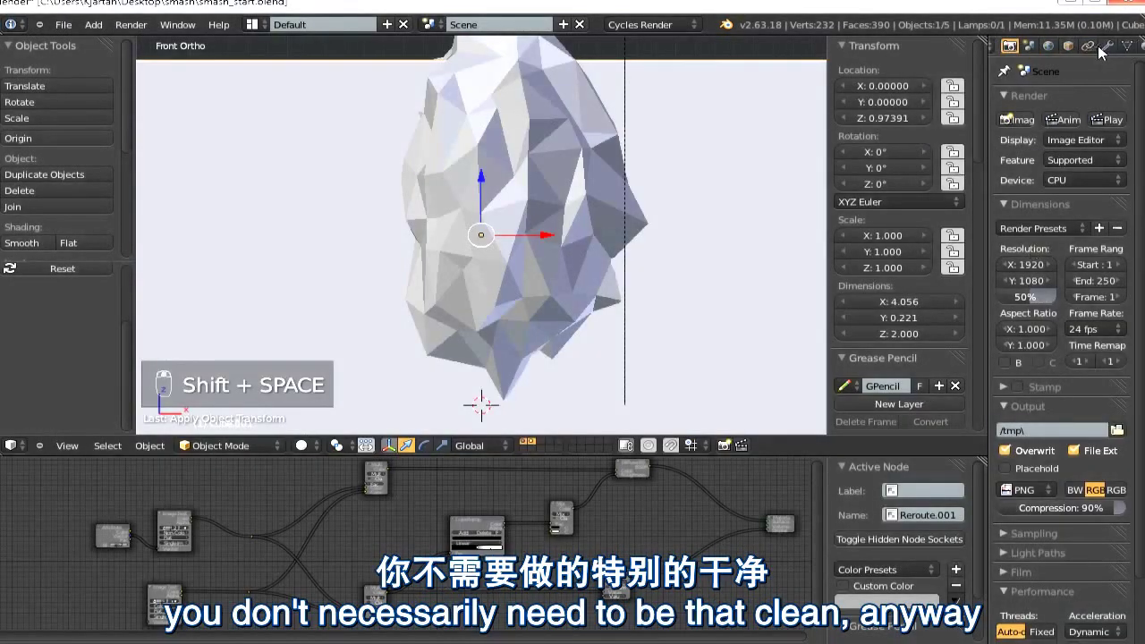
Add a Boolean modifier to the wall with the Intersect operation and the icosphere as its object, and check the cut in wireframe.
click(1108, 48)
click(1080, 99)
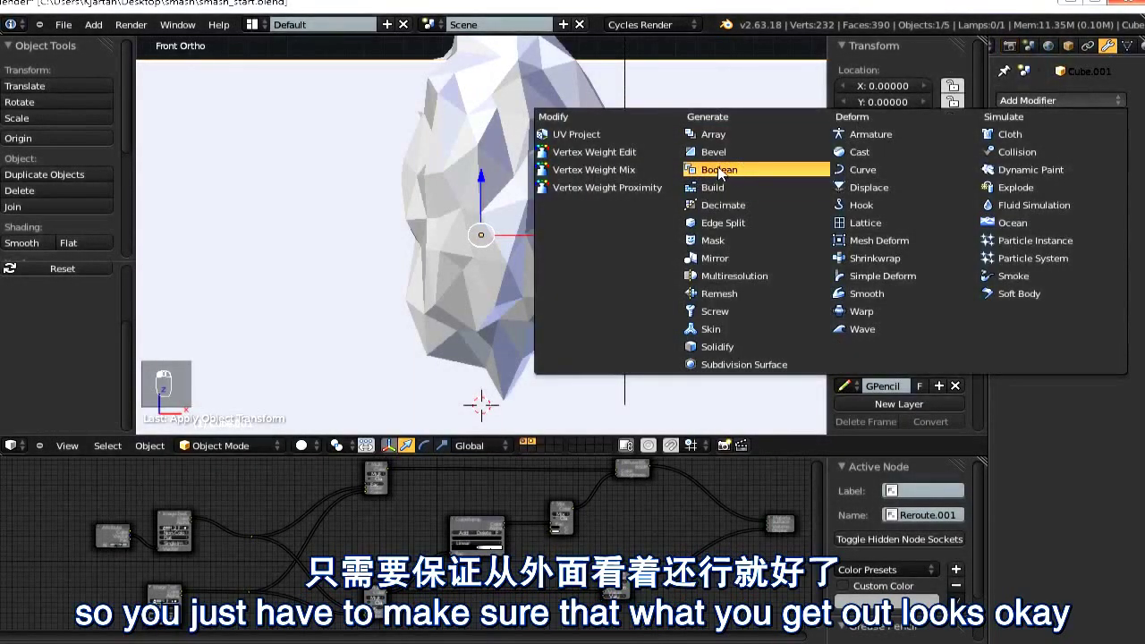
click(720, 170)
click(1093, 194)
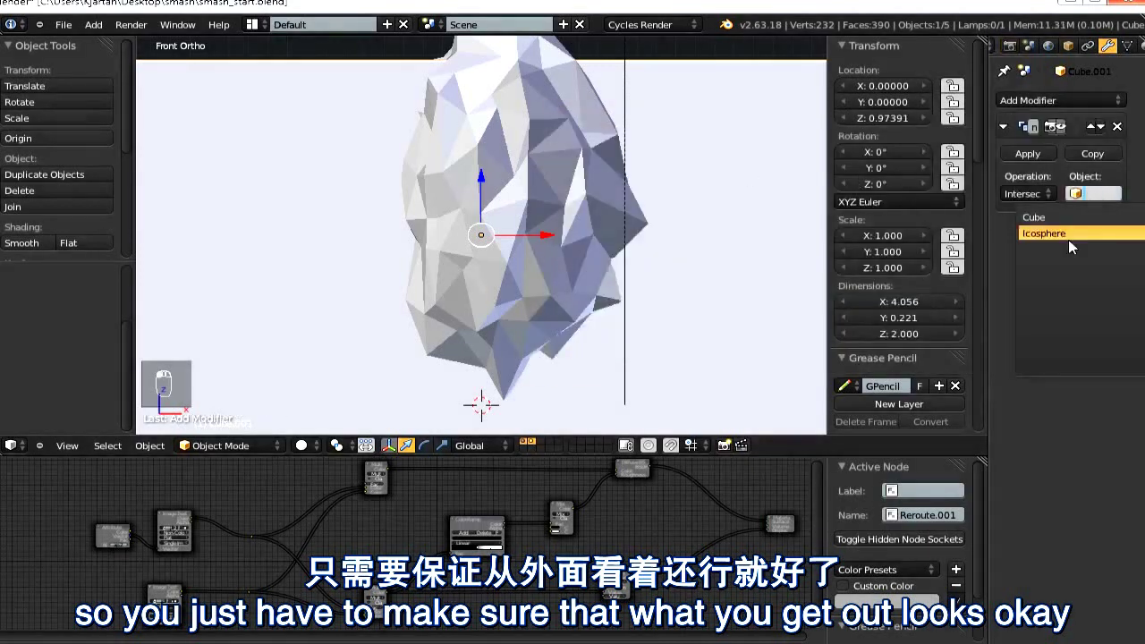
click(1077, 234)
middle_drag(569, 245, 503, 226)
key(z)
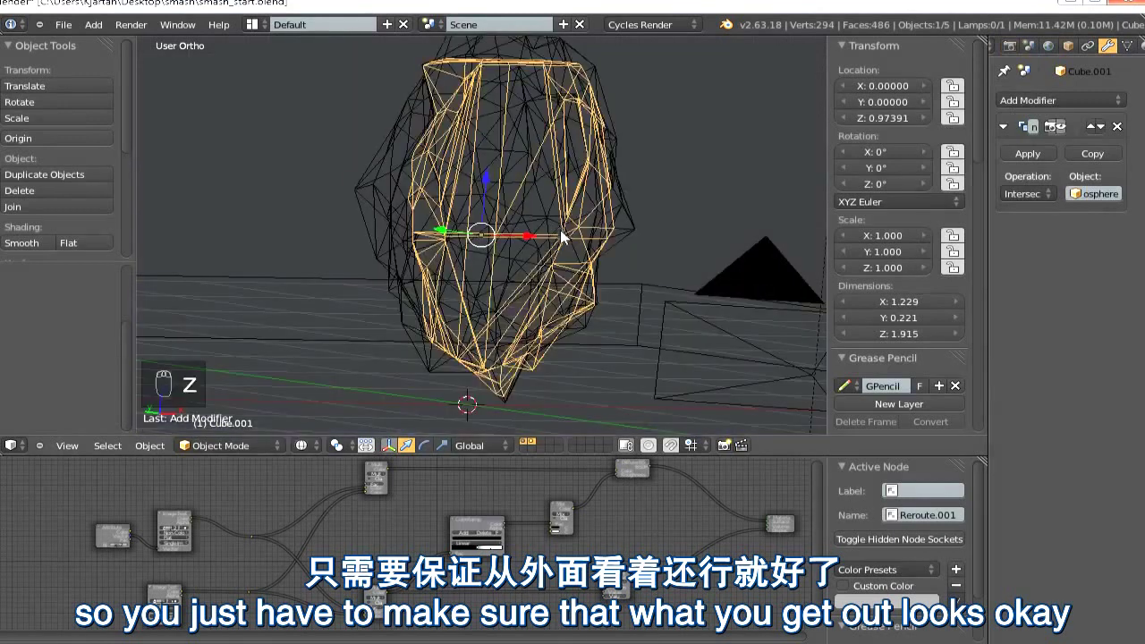
middle_drag(552, 270, 438, 267)
Set the icosphere's display type to its bounds and inspect the cut wall piece in solid shading.
right_click(591, 60)
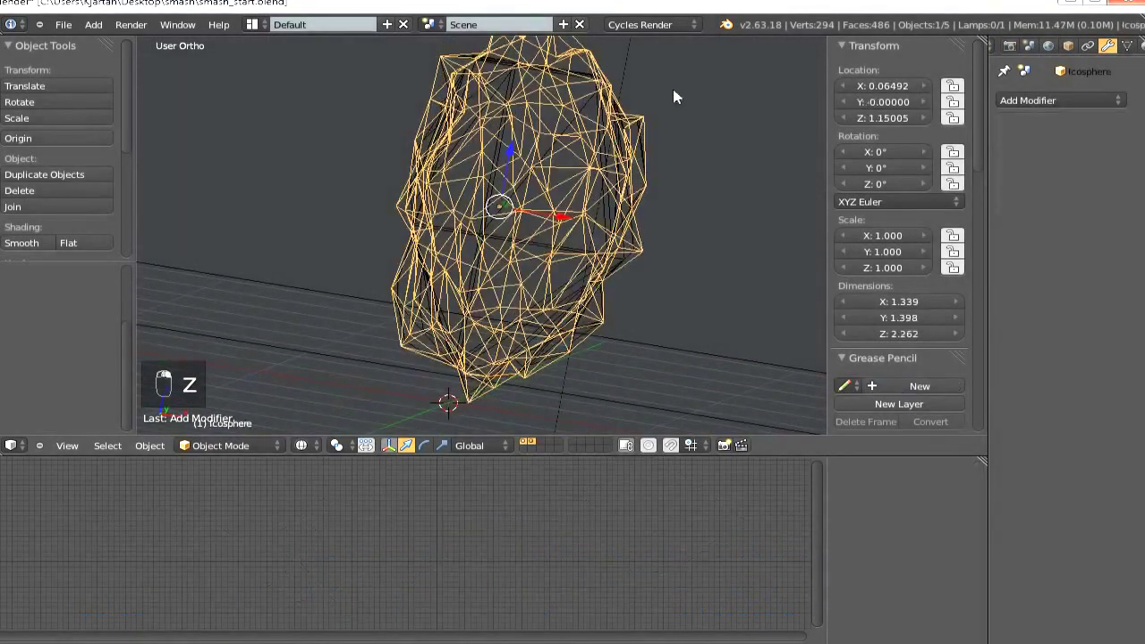
click(1067, 46)
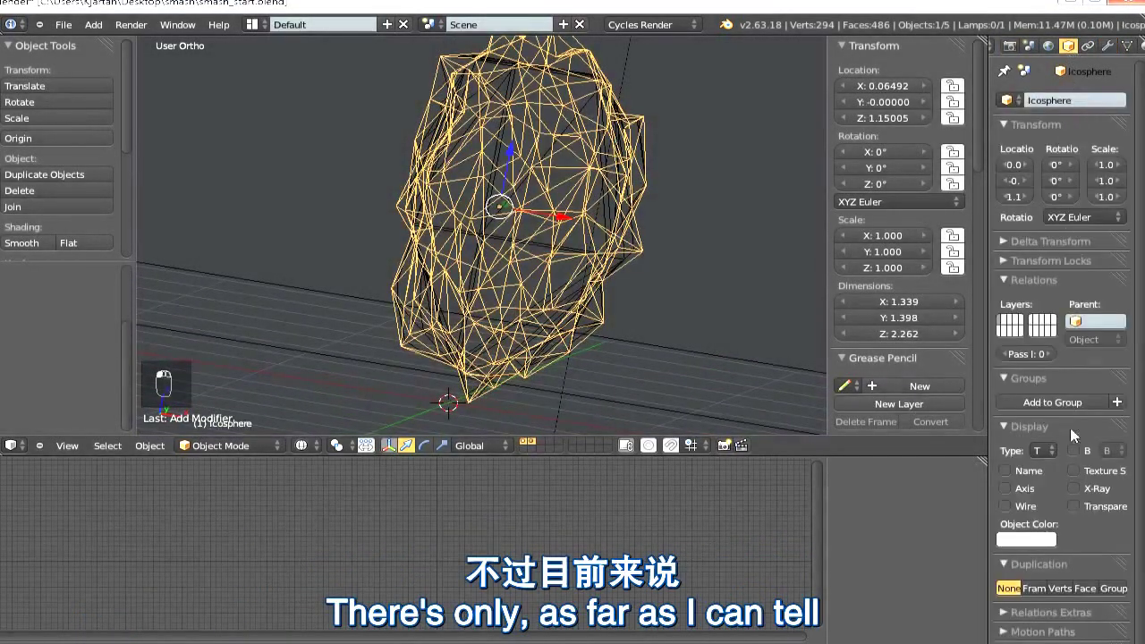
scroll(1069, 428, down, 1)
drag(989, 375, 916, 380)
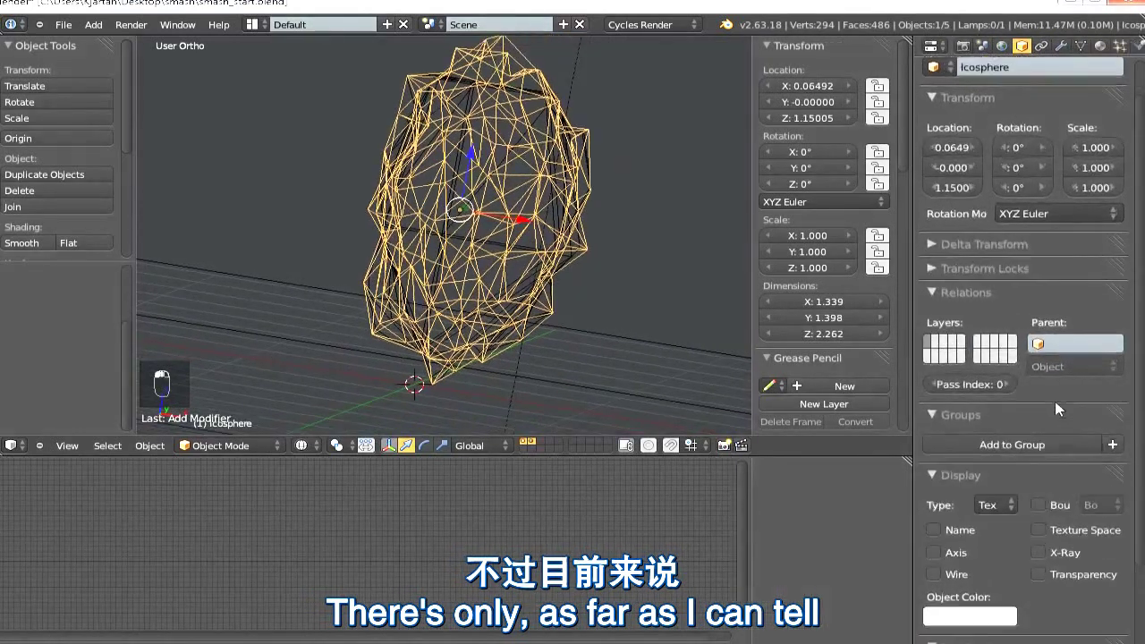
scroll(1047, 417, down, 4)
click(1003, 380)
click(918, 357)
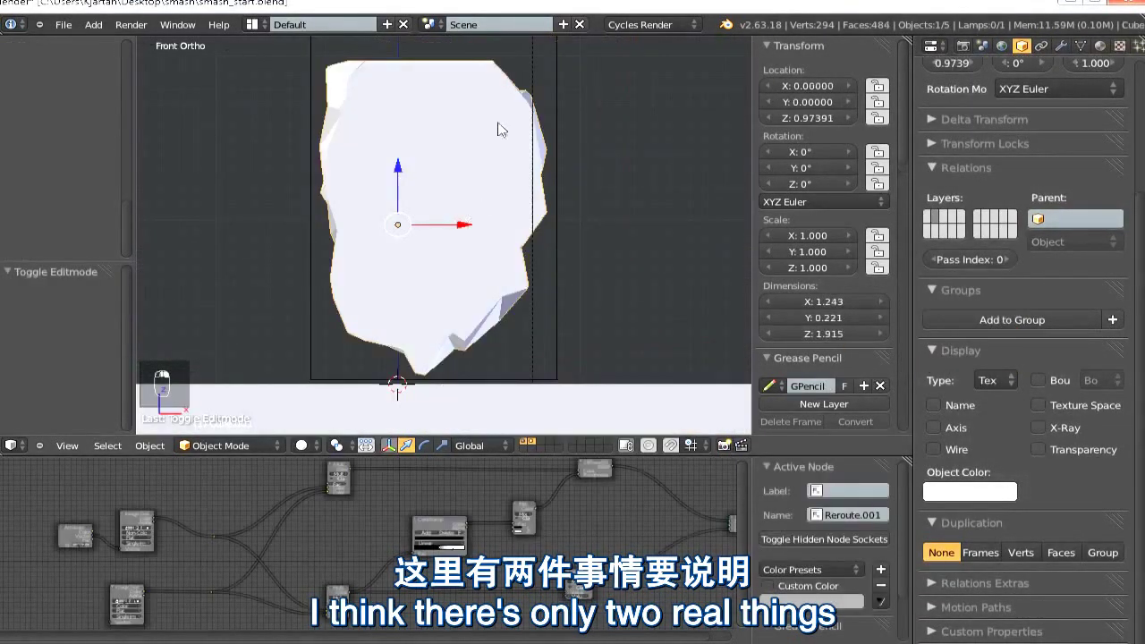
middle_drag(404, 145, 393, 154)
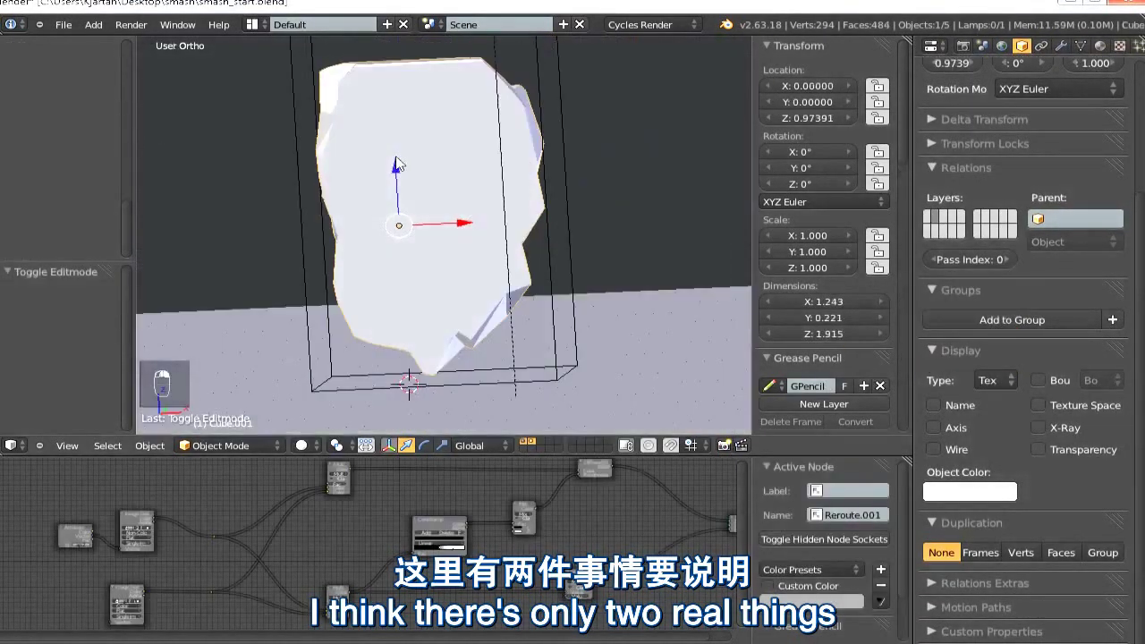
middle_drag(465, 331, 414, 300)
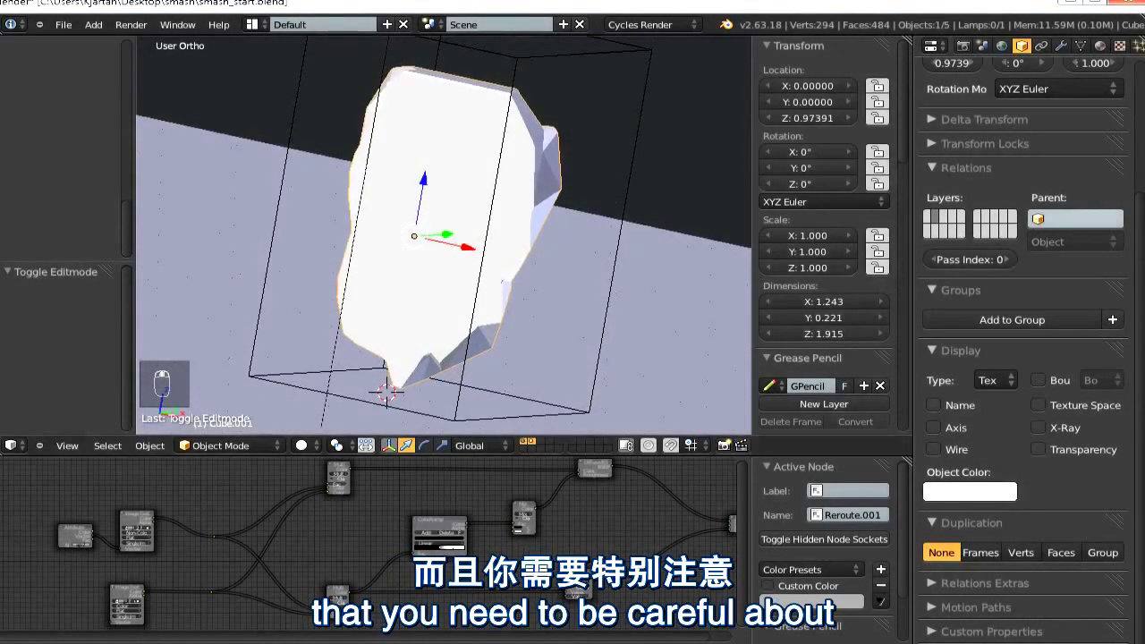
Rename the wall piece's material as "wall" and widen the properties area.
click(1100, 45)
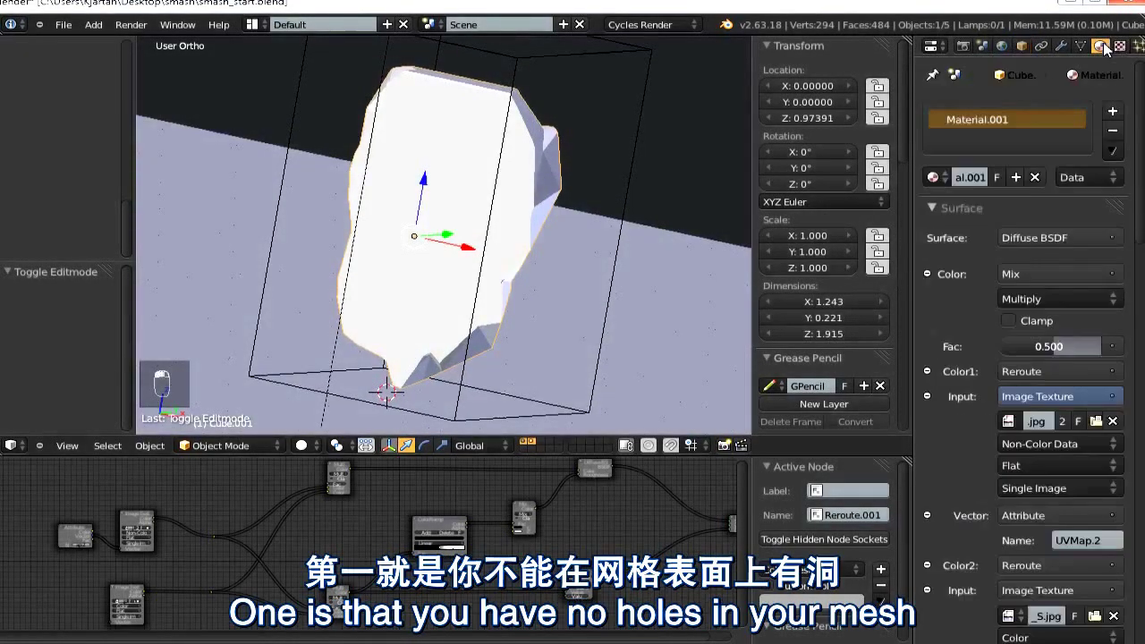
click(967, 178)
text(wall)
key(Return)
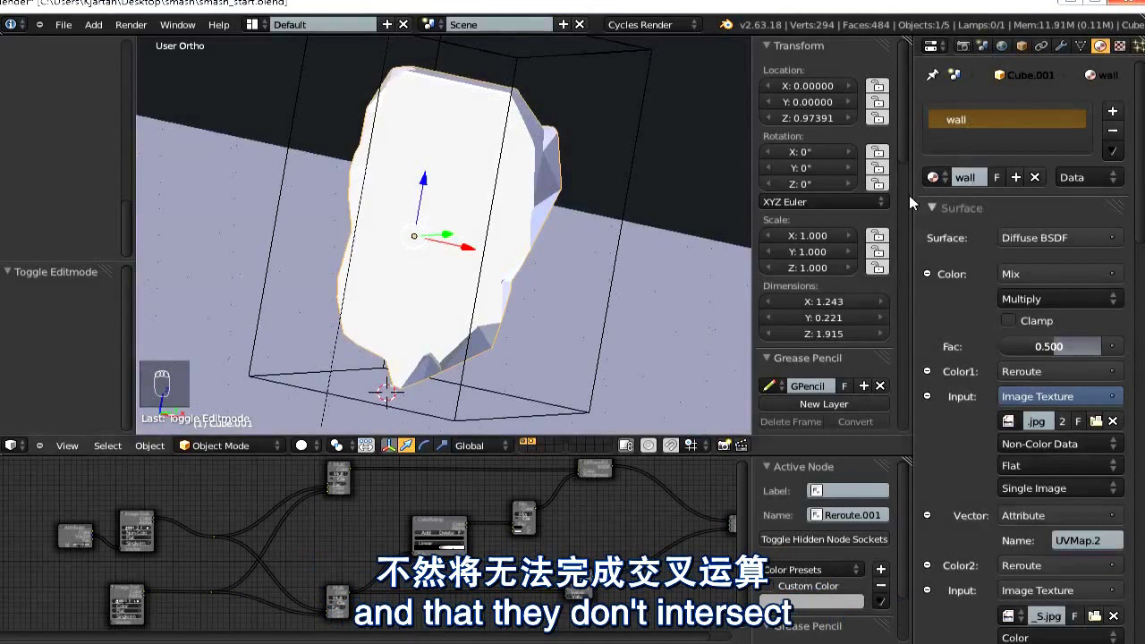
drag(913, 196, 806, 197)
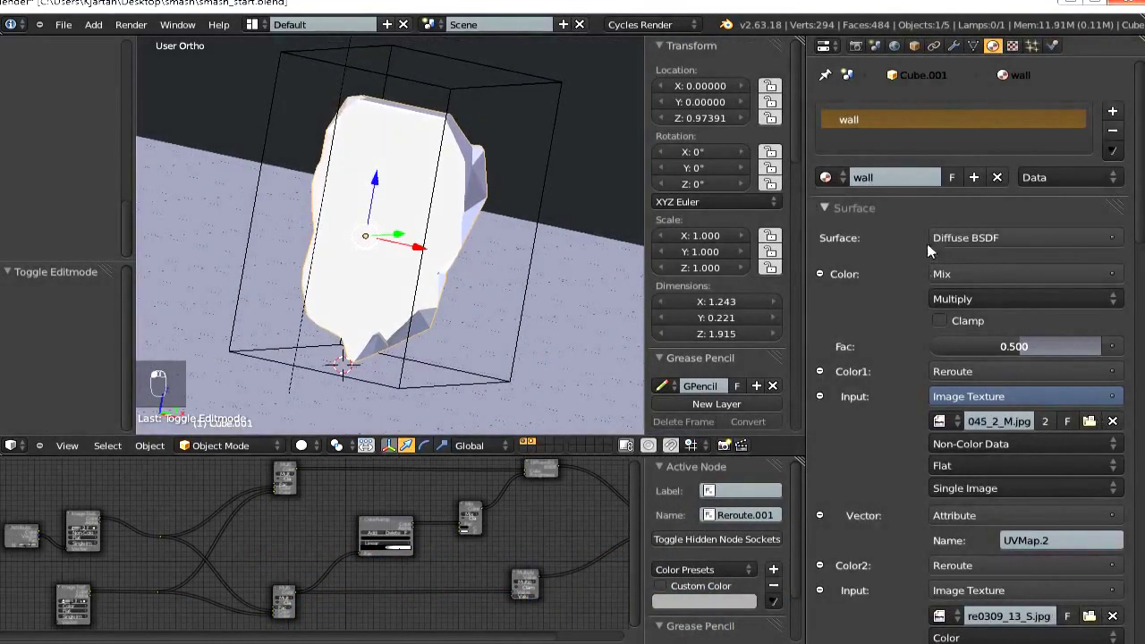
Add a second material slot to the wall piece with a new material named "inner".
click(1111, 111)
click(933, 178)
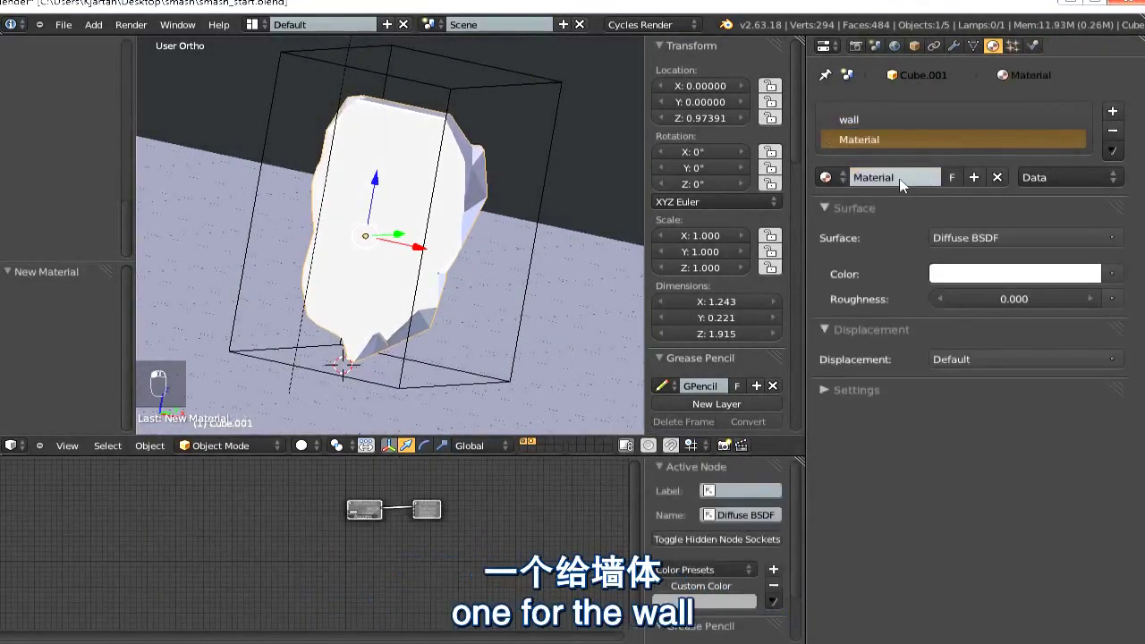
click(897, 175)
text(inner)
key(Return)
Give the inner material a bright orange viewport color and sample that same color for its diffuse color.
click(893, 388)
click(885, 438)
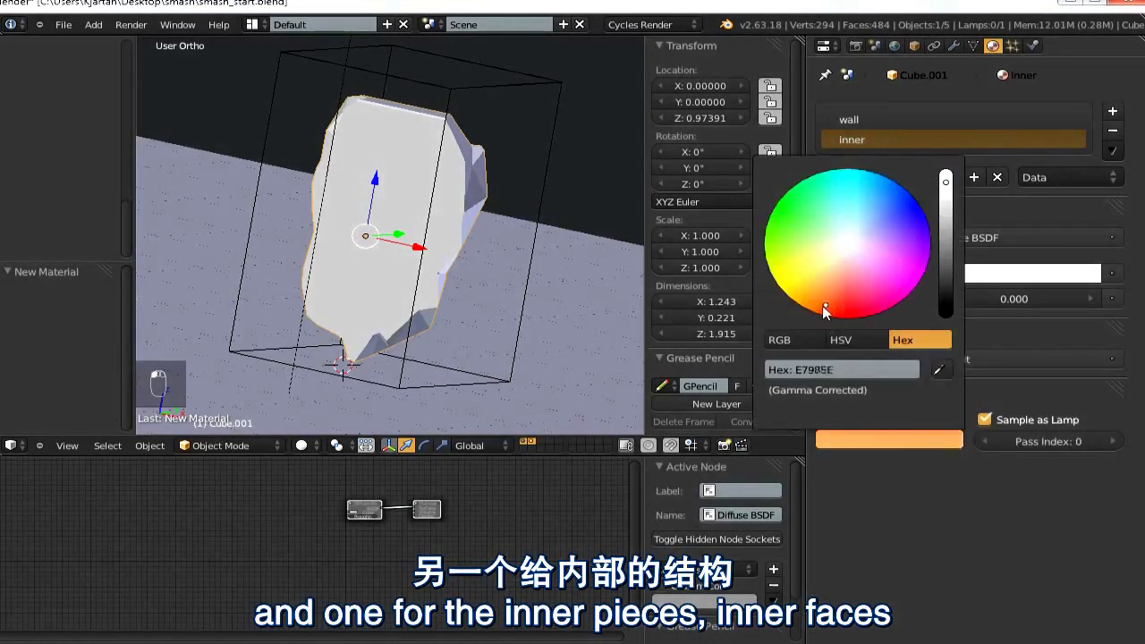
drag(822, 305, 822, 310)
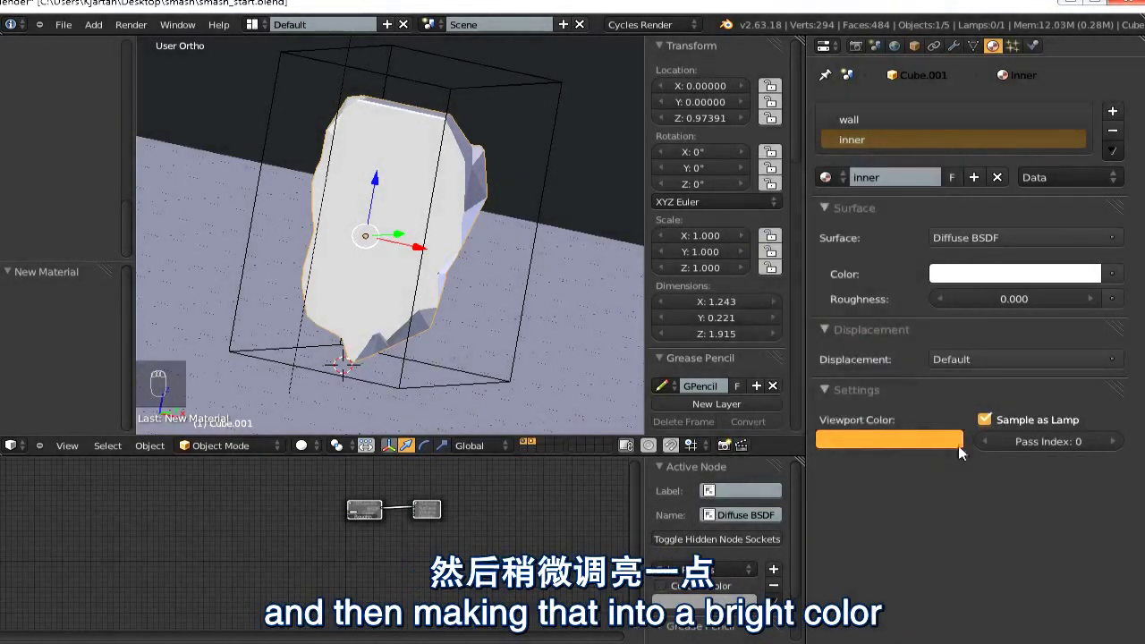
click(1013, 275)
click(1077, 495)
click(897, 442)
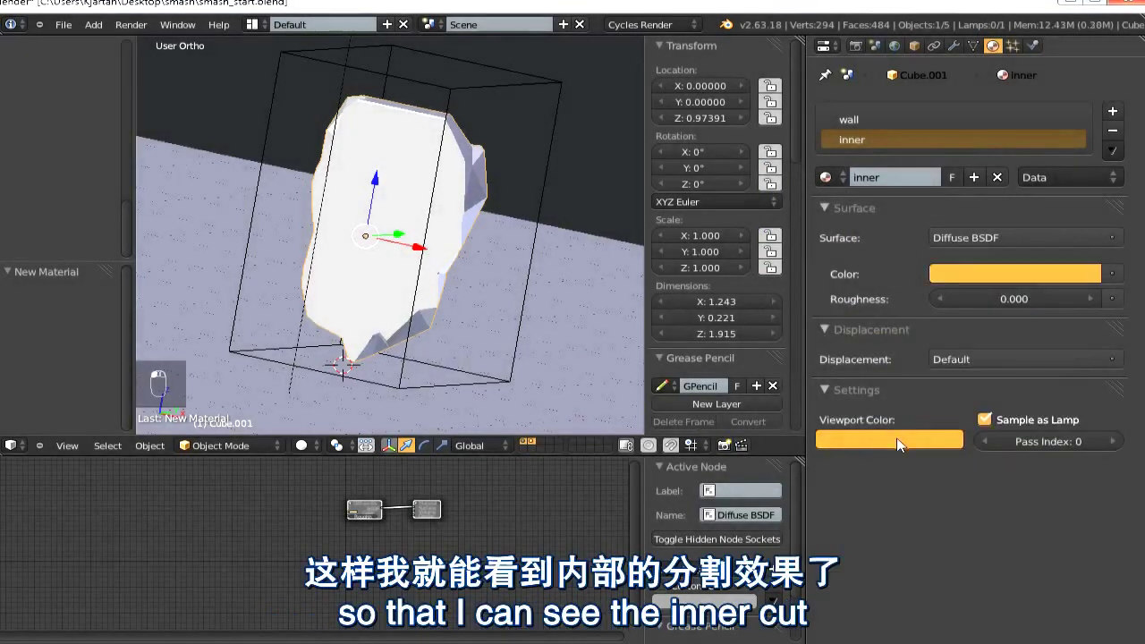
Assign the existing inner material to the icosphere.
middle_drag(441, 236, 458, 236)
right_click(474, 94)
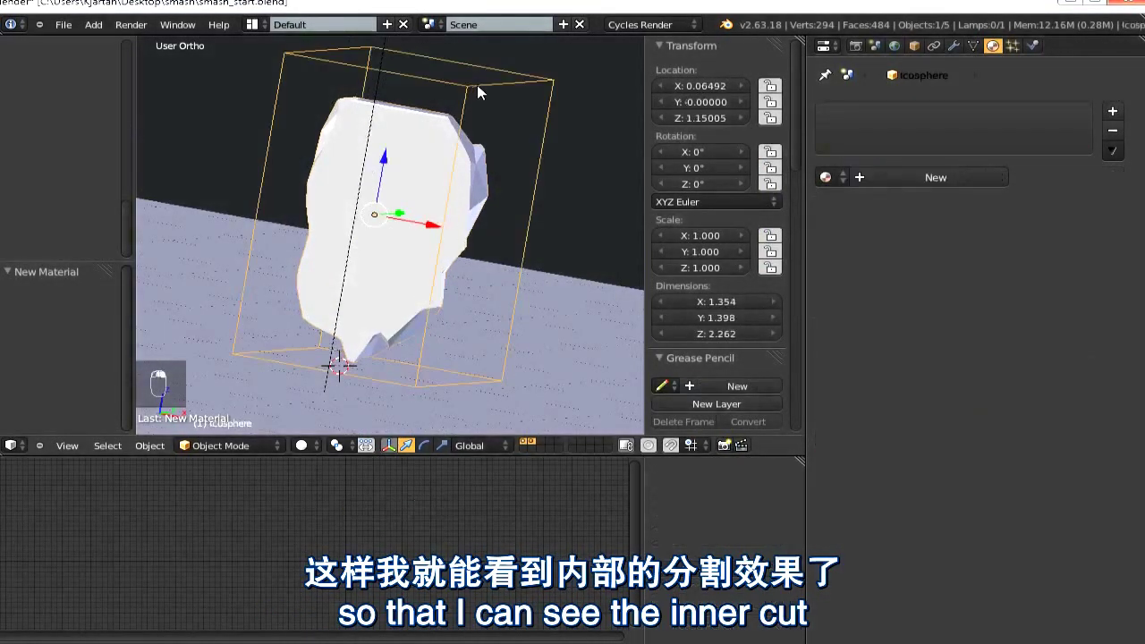
click(837, 179)
text(inn)
key(Return)
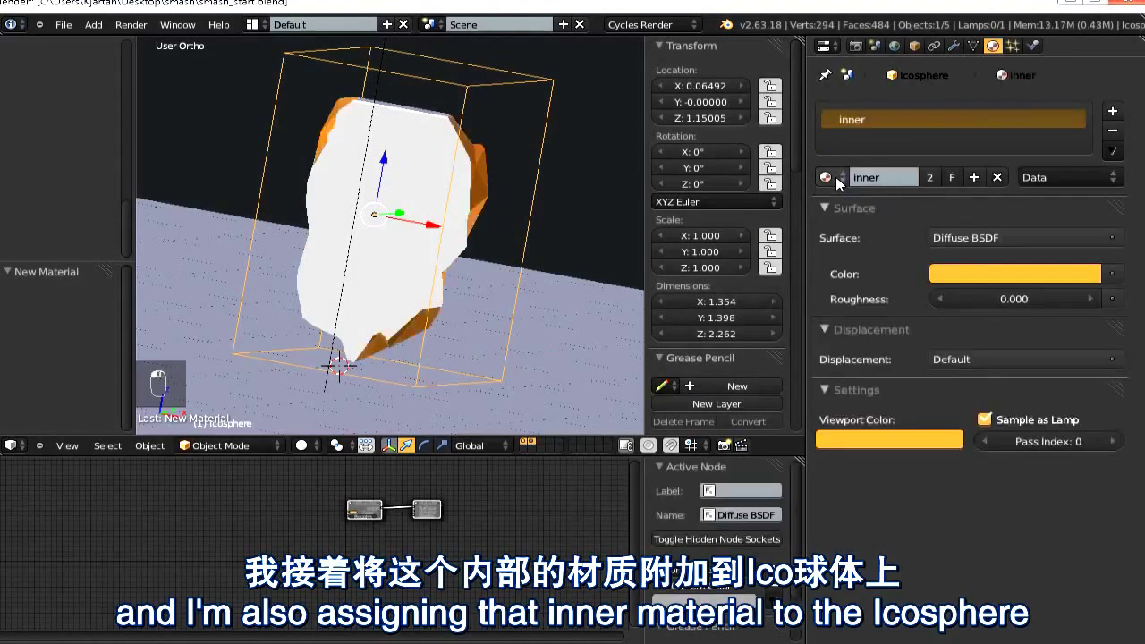
Duplicate the cut wall piece in place and set the copy's Boolean operation to Difference.
middle_drag(497, 187, 472, 195)
right_click(429, 138)
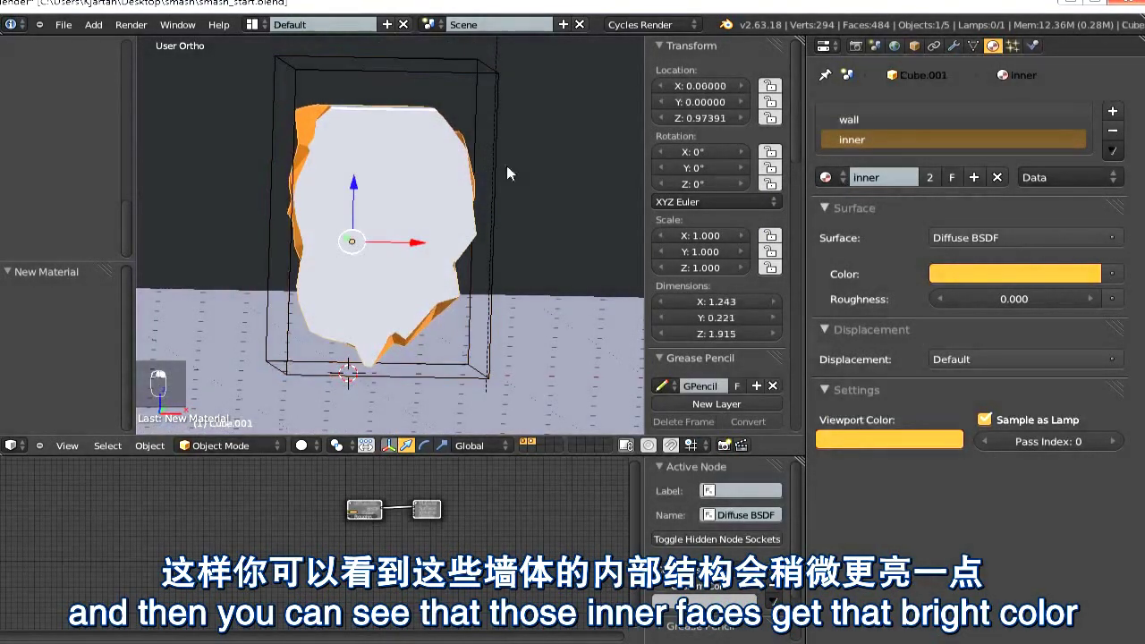
key(shift+d)
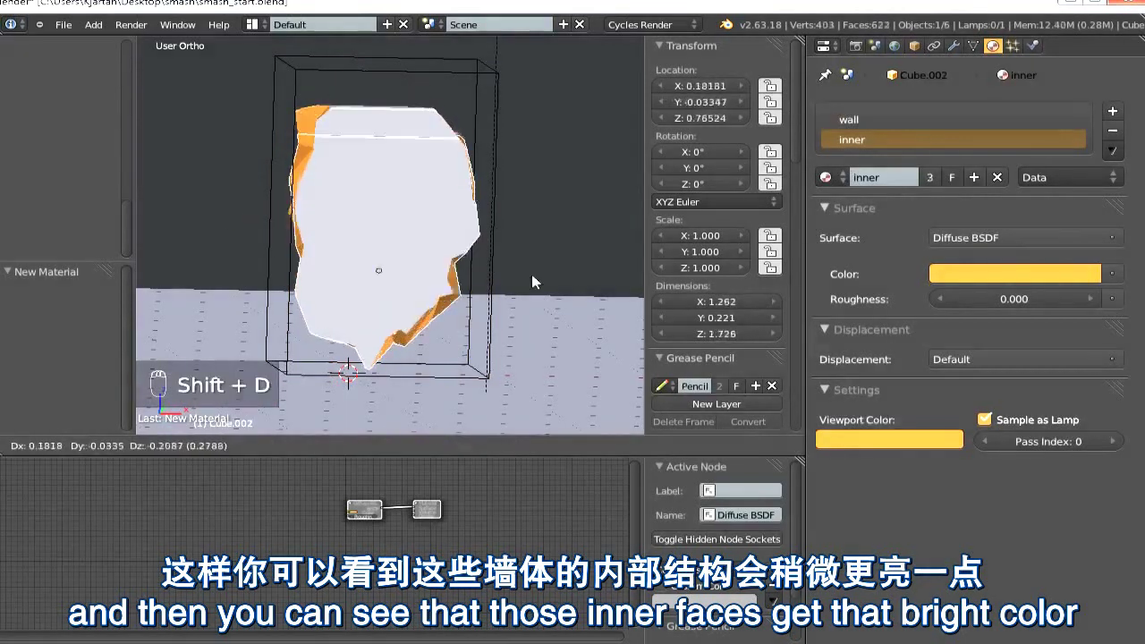
right_click(606, 236)
click(953, 45)
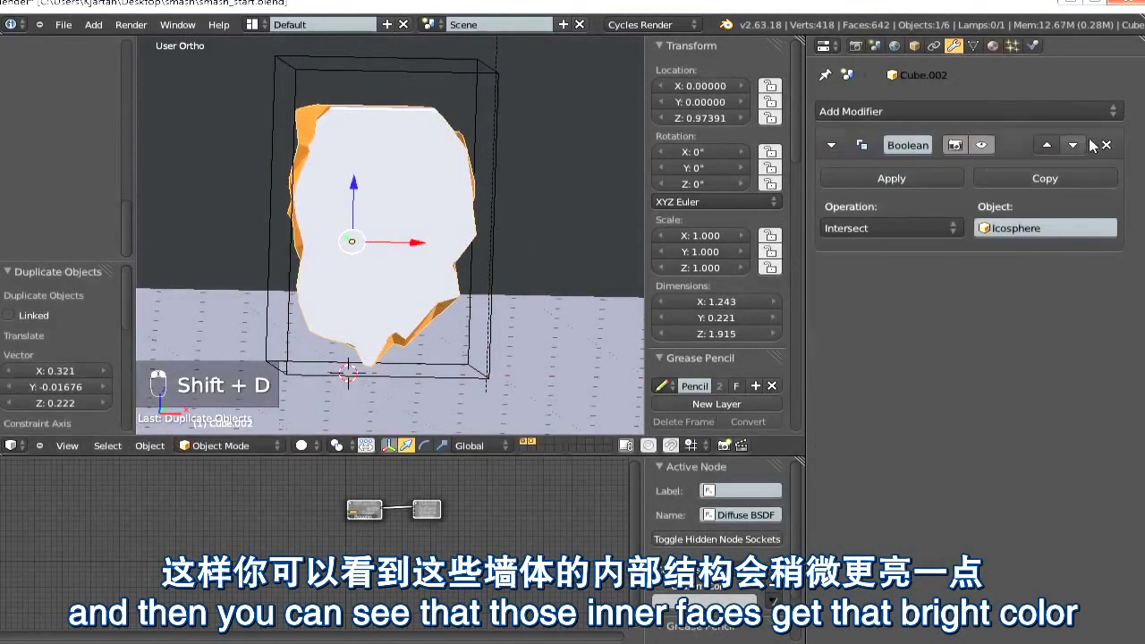
click(919, 225)
click(891, 164)
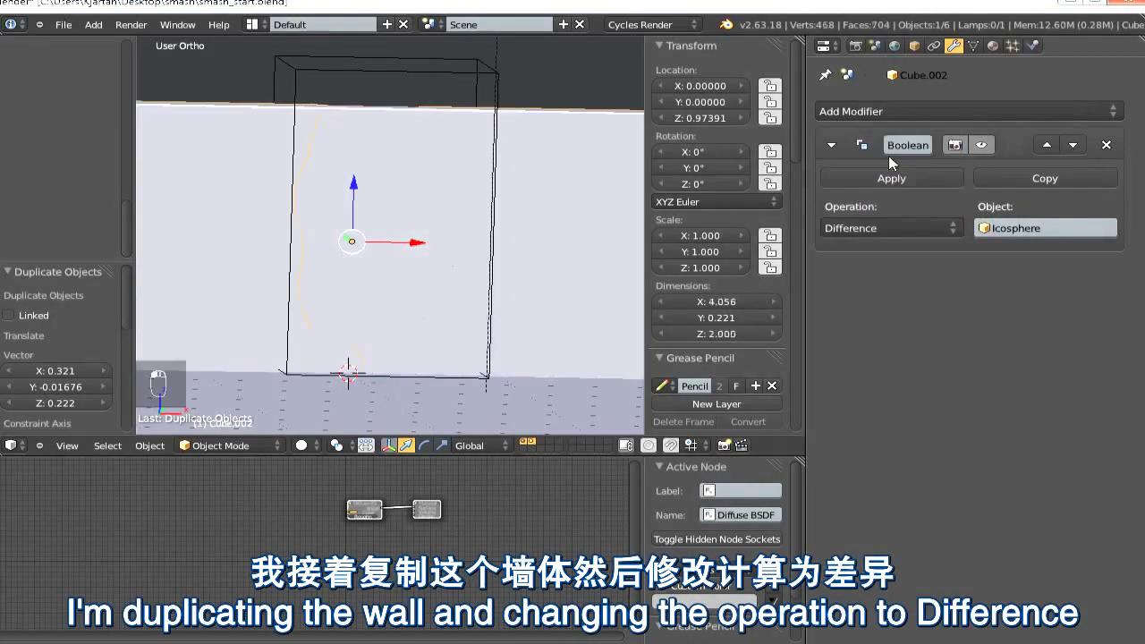
Duplicate the Difference wall in place, remove the copy's Boolean modifier and move that copy to layer 12.
mouse_move(393, 259)
middle_down()
mouse_move(426, 246)
mouse_move(412, 267)
middle_up()
key(shift+d)
right_click(514, 268)
click(1106, 144)
key(m)
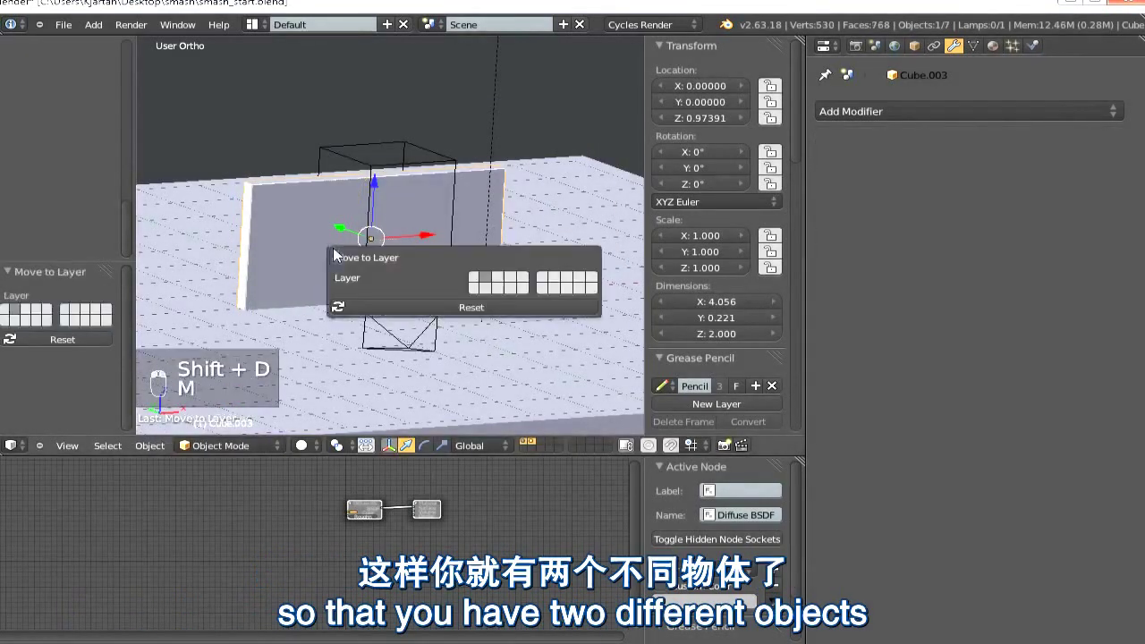
click(484, 287)
middle_drag(453, 236, 352, 218)
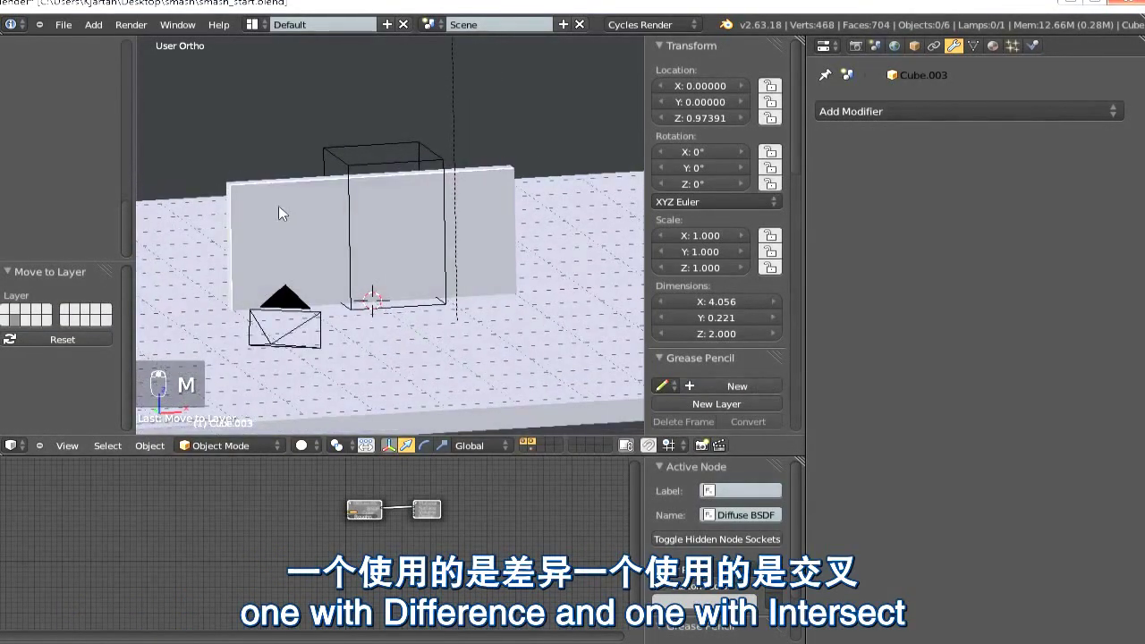
Convert both the Difference wall and the Intersect piece to plain meshes, keeping their positions.
right_click(279, 206)
key(g)
right_click(406, 245)
mouse_move(352, 198)
right_down()
mouse_move(327, 185)
mouse_move(358, 235)
mouse_move(335, 196)
right_up()
right_click(354, 197)
right_drag(427, 205, 393, 199)
right_click(413, 178)
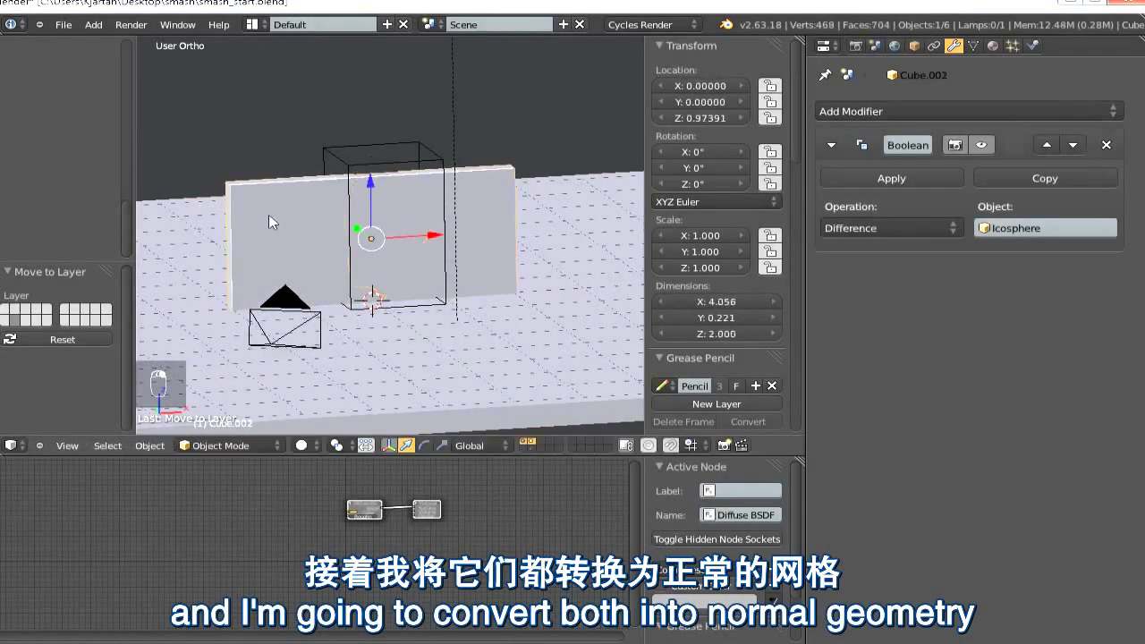
key(alt+c)
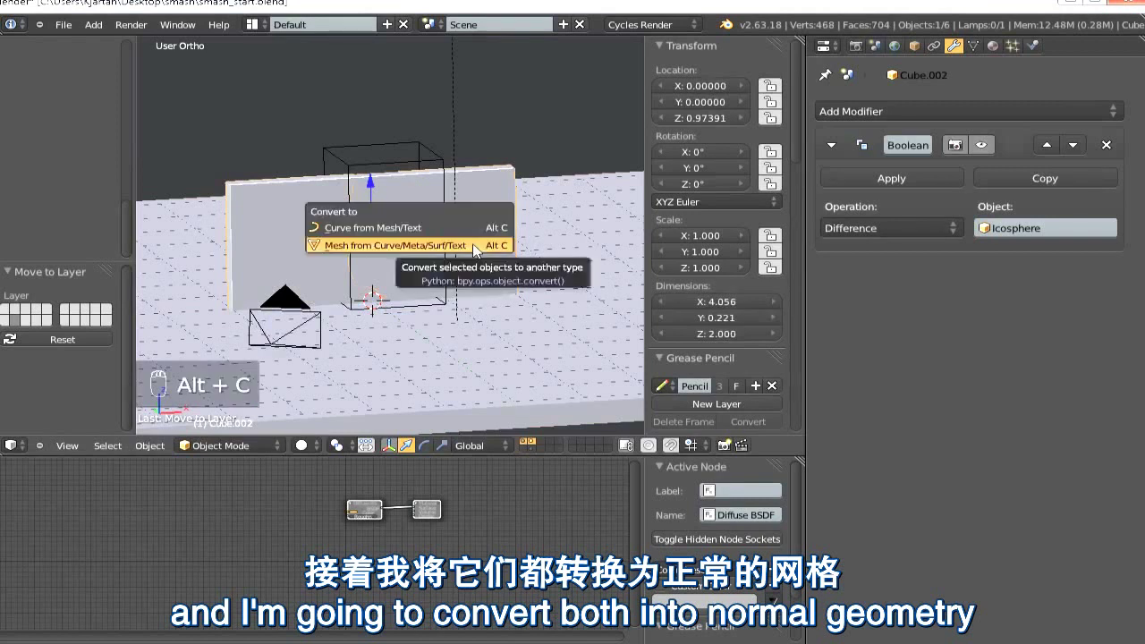
click(472, 244)
key(alt+c)
click(396, 223)
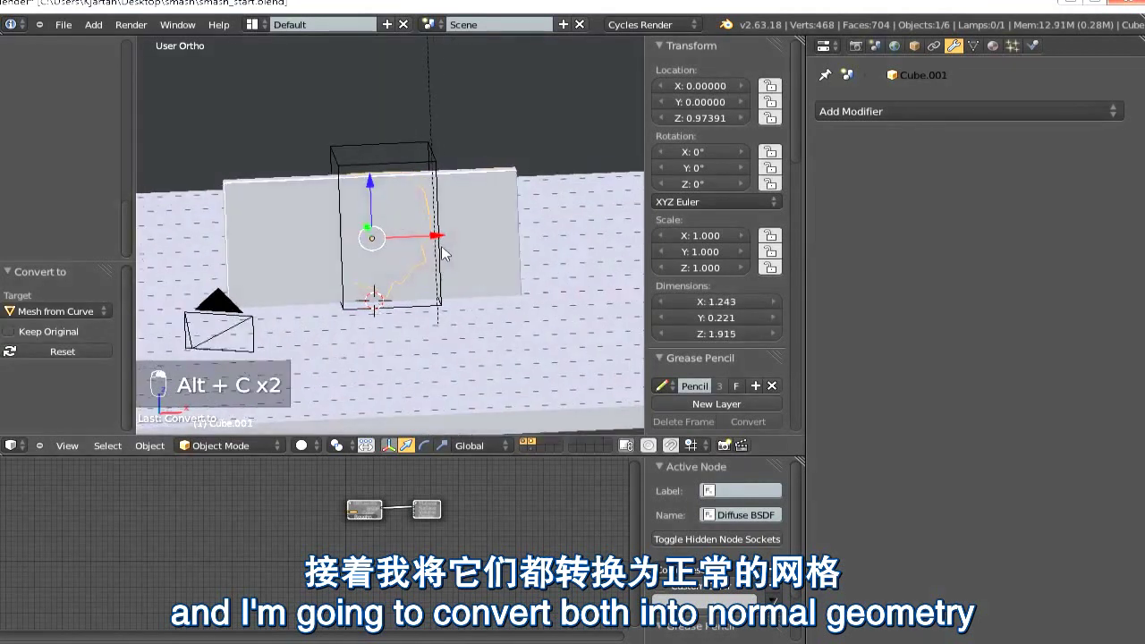
Move the converted inner piece to layer 16 and display only that layer.
key(g)
right_click(568, 191)
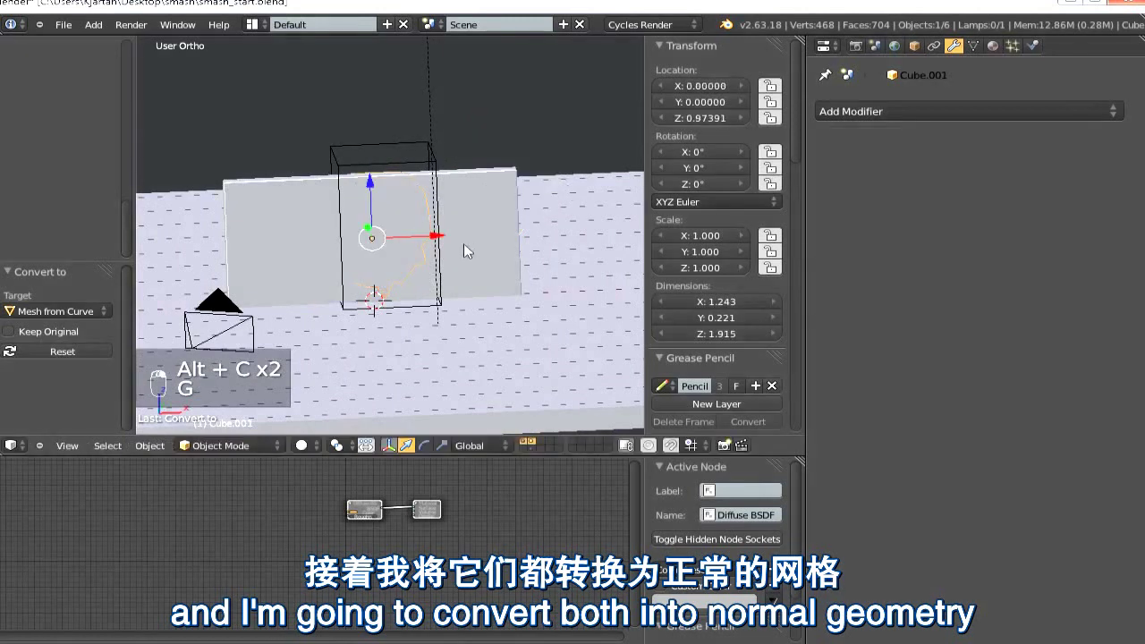
key(m)
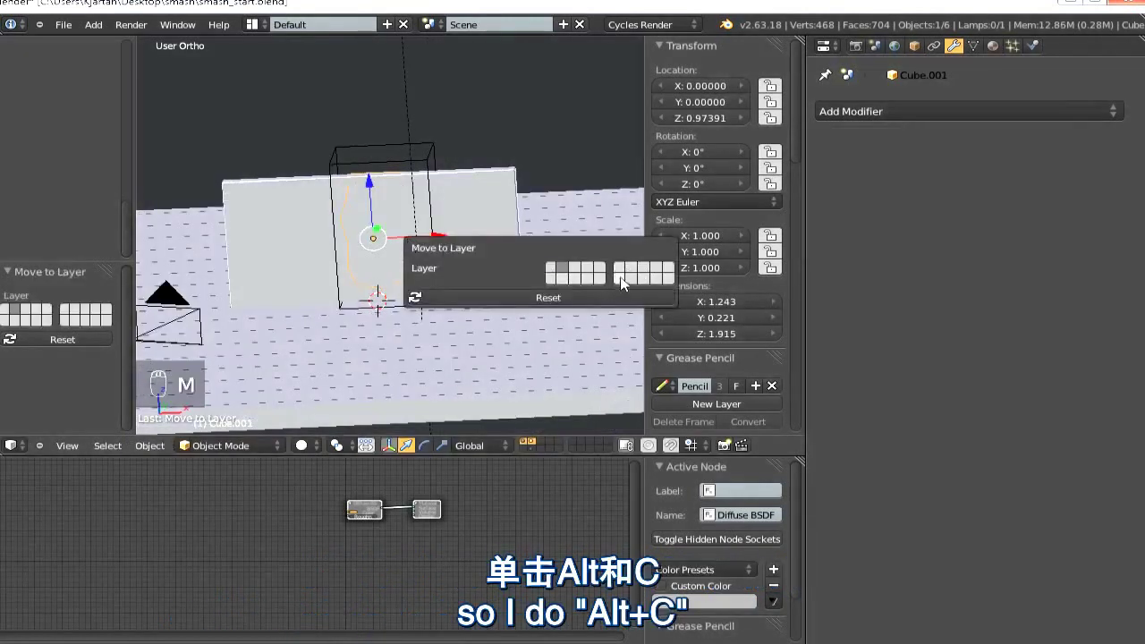
click(620, 278)
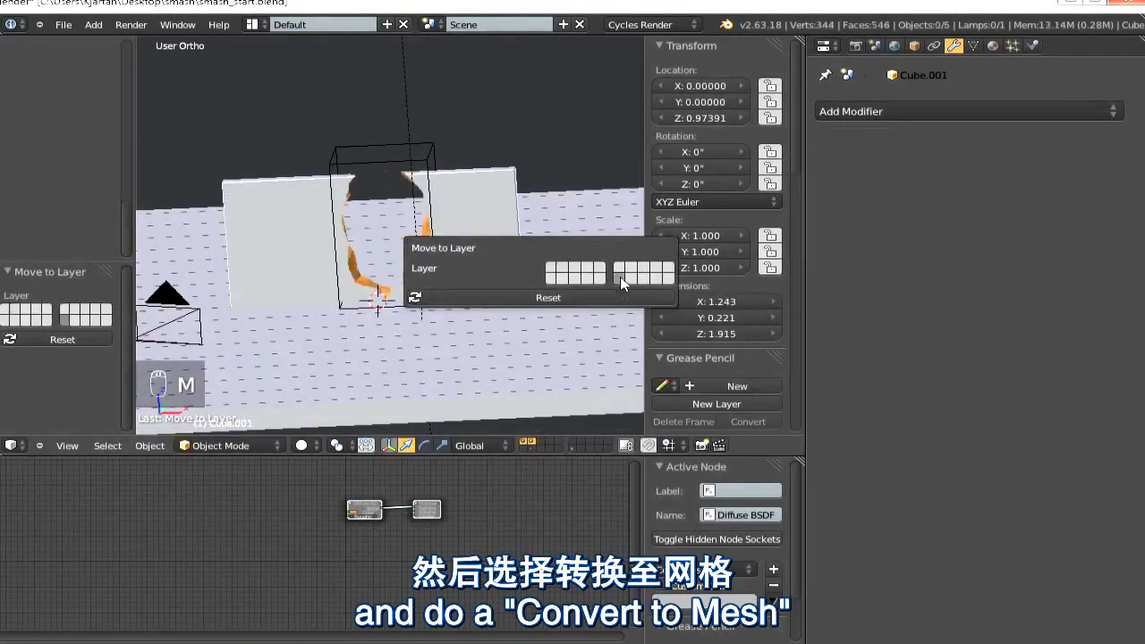
click(572, 448)
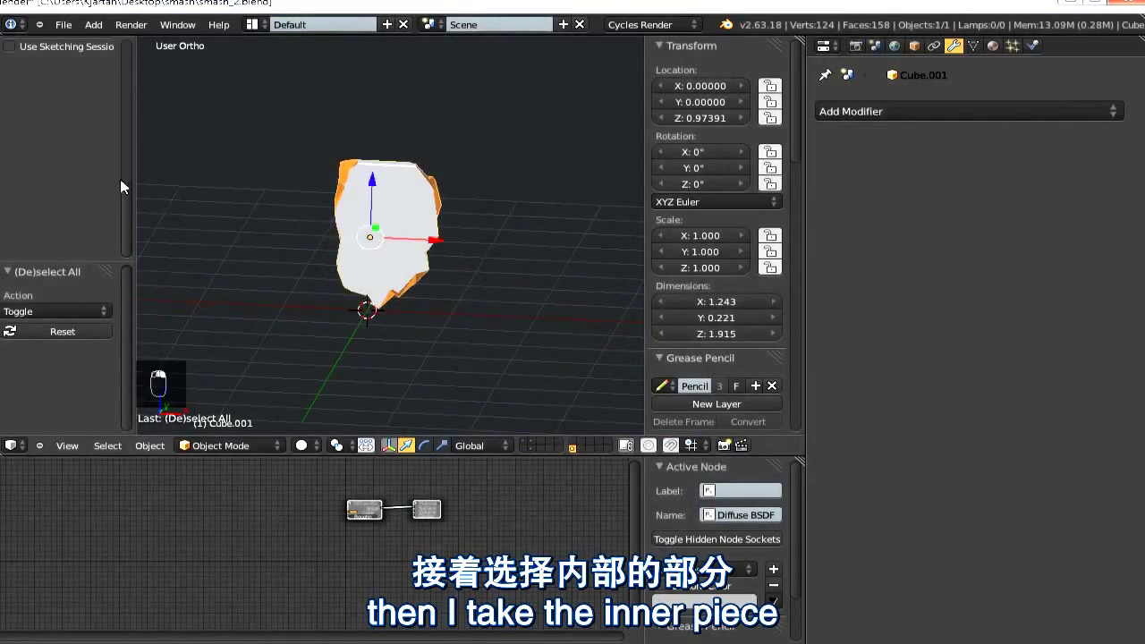
Search the add-ons in the user preferences for "cell" and enable Object: Cell Fracture.
scroll(74, 103, up, 10)
scroll(90, 179, down, 6)
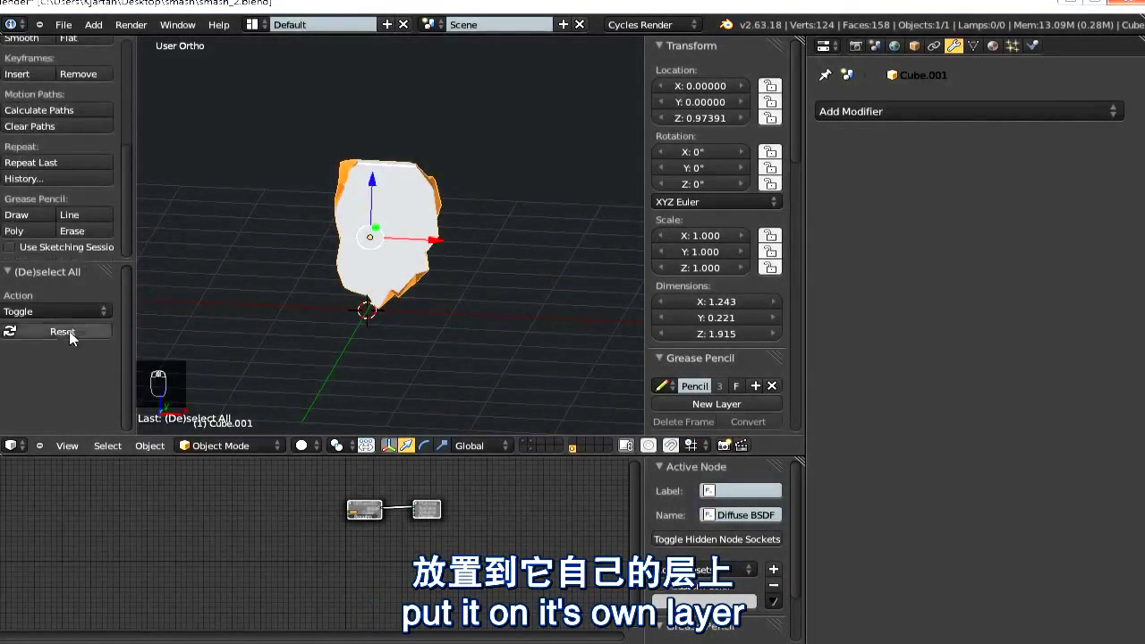
middle_drag(486, 295, 511, 298)
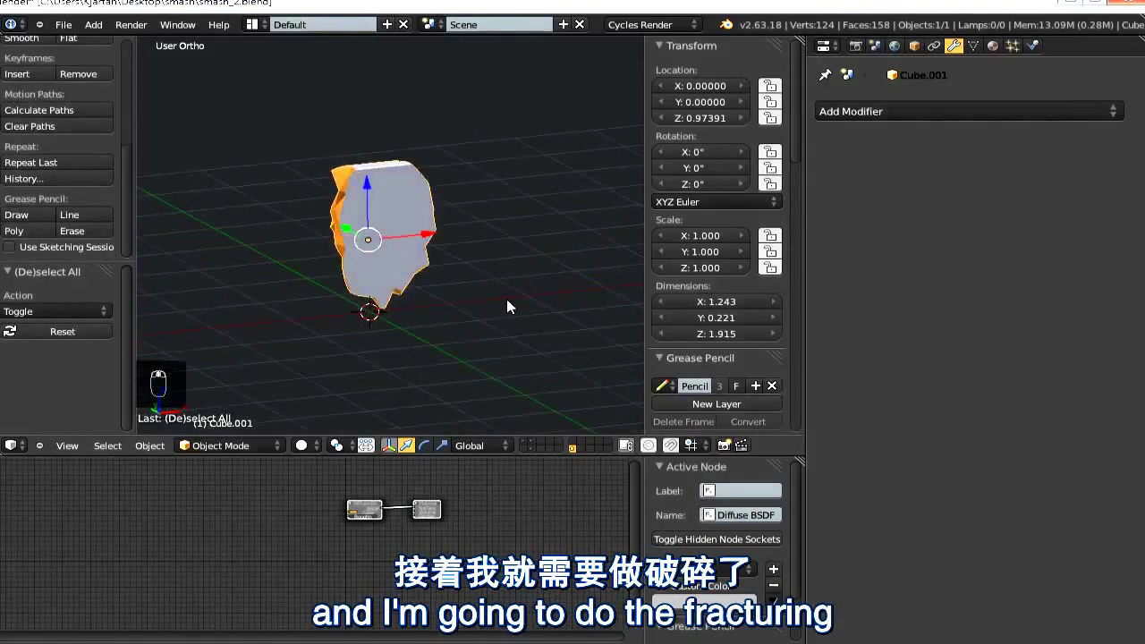
key(ctrl+alt+u)
click(214, 151)
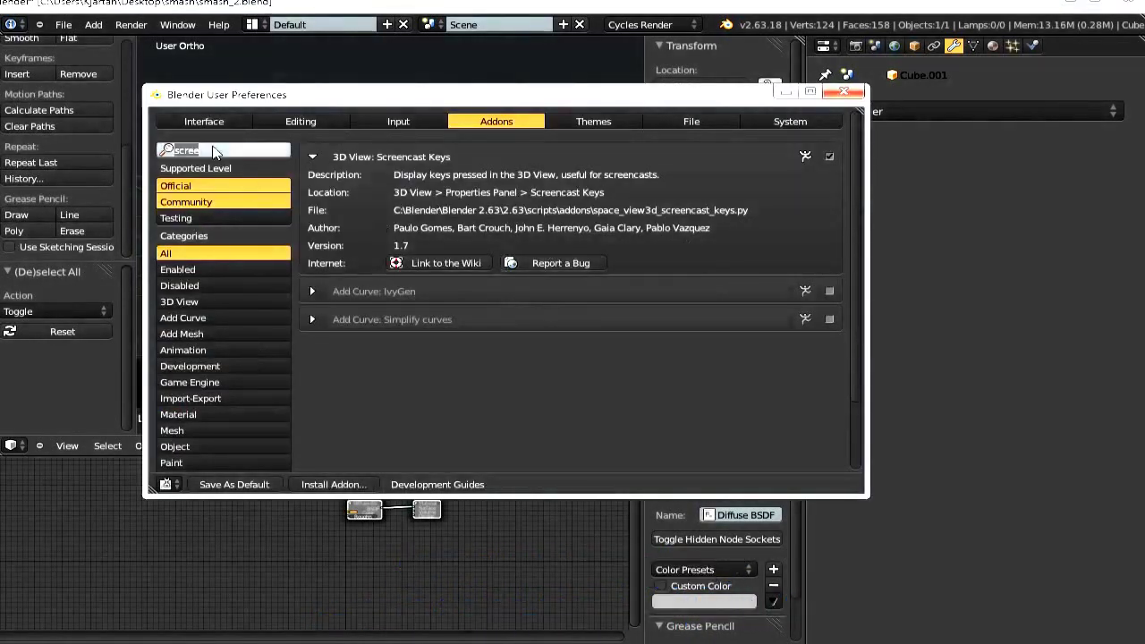
text(cell)
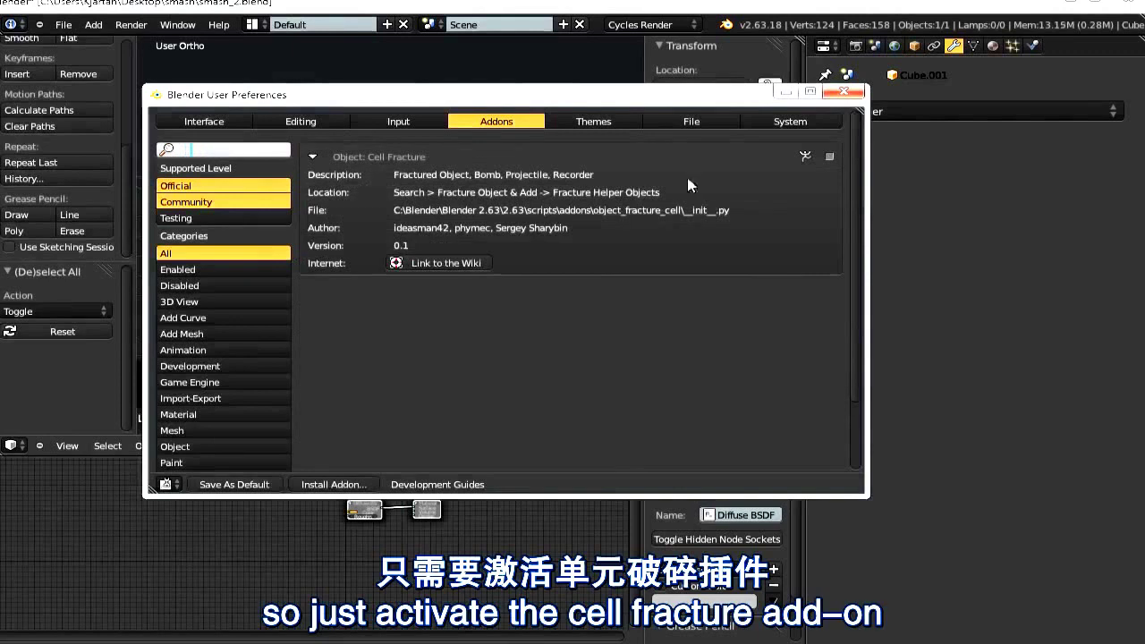
click(842, 92)
scroll(80, 231, down, 2)
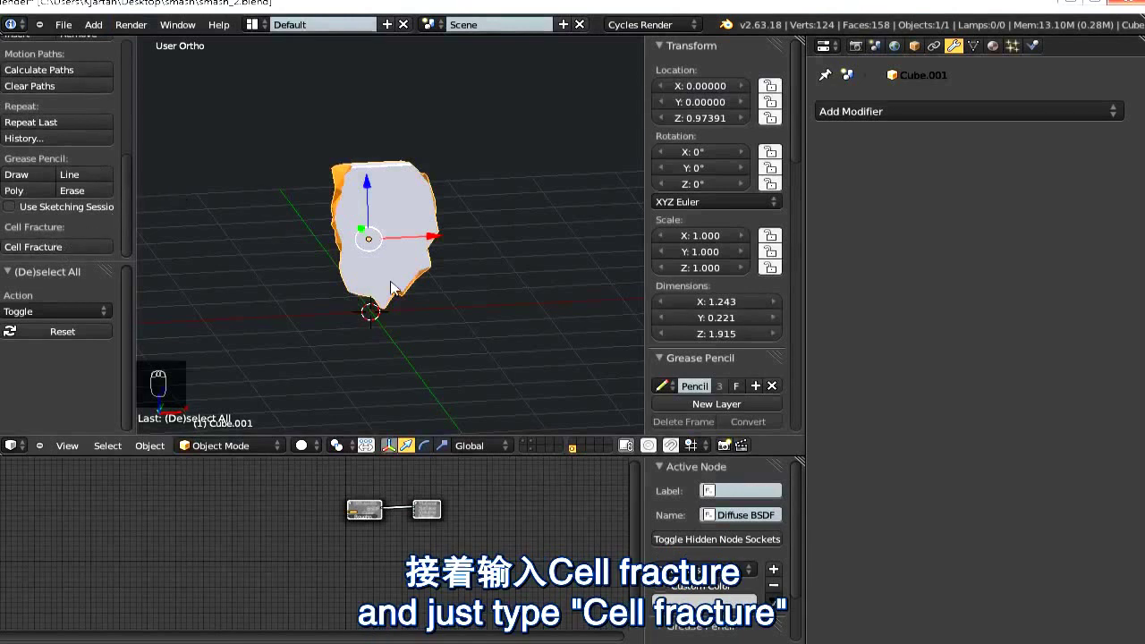
Look over the Cell Fracture options for the inner piece and close them without fracturing.
mouse_move(393, 283)
middle_down()
mouse_move(429, 247)
mouse_move(398, 274)
middle_up()
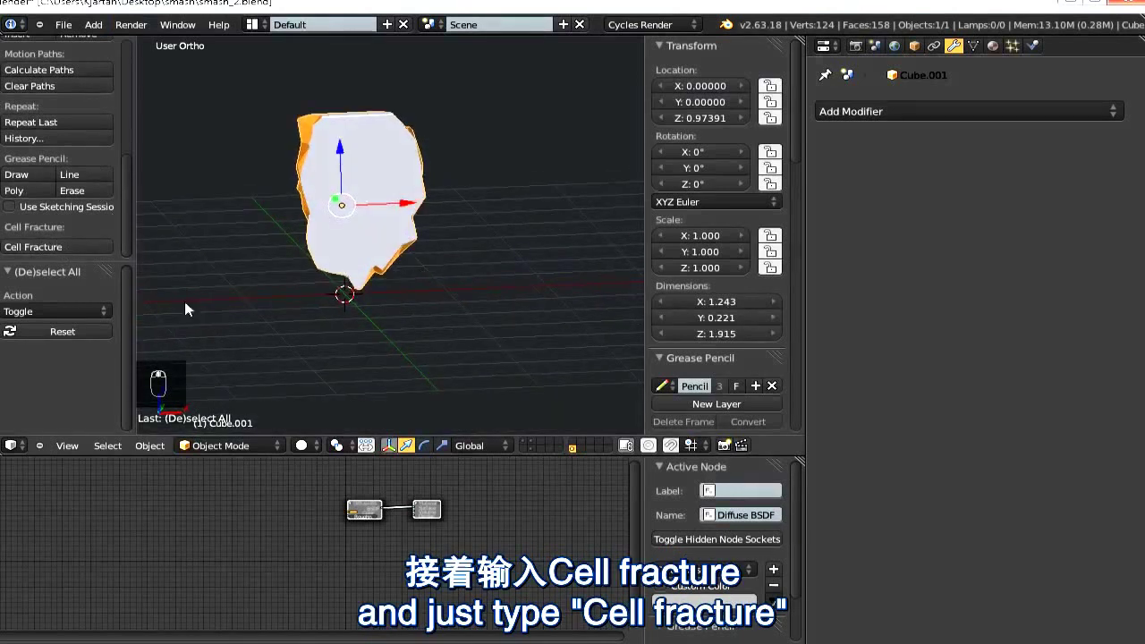
click(72, 245)
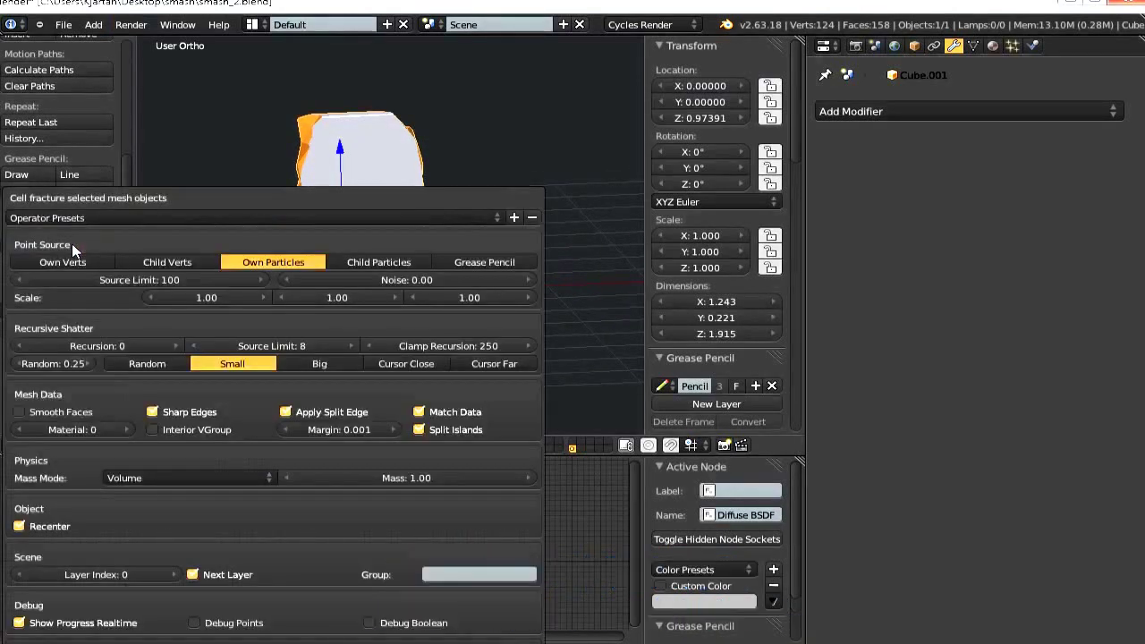
key(Escape)
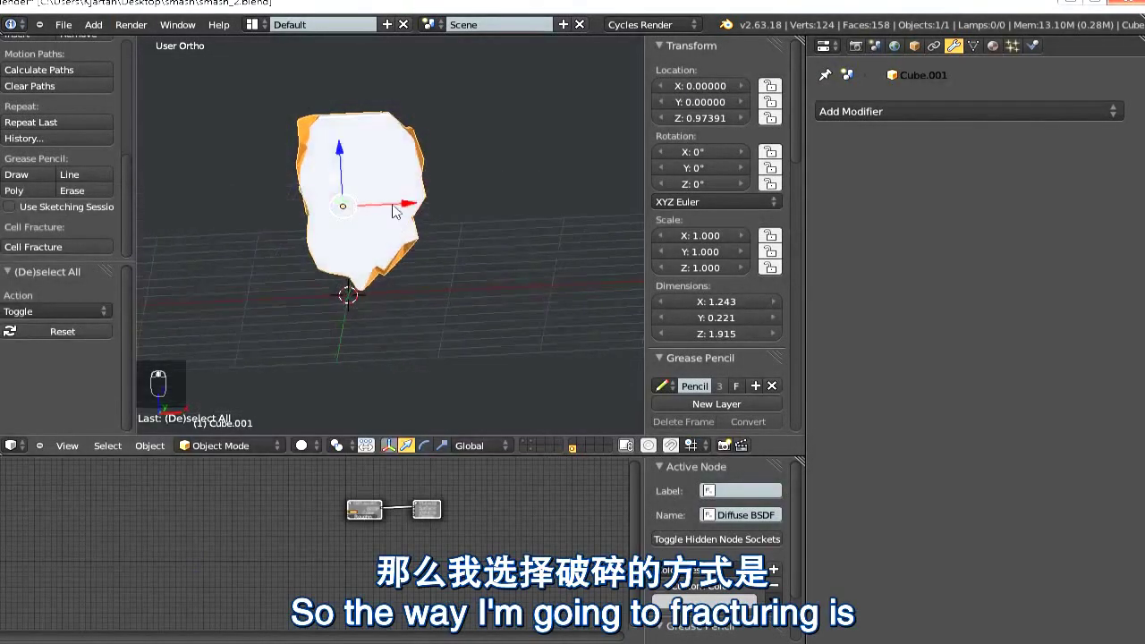
In front view, duplicate one rim vertex of the inner piece, place the copy near the centre and separate it into its own object.
key(KP_1)
key(Tab)
right_click(429, 199)
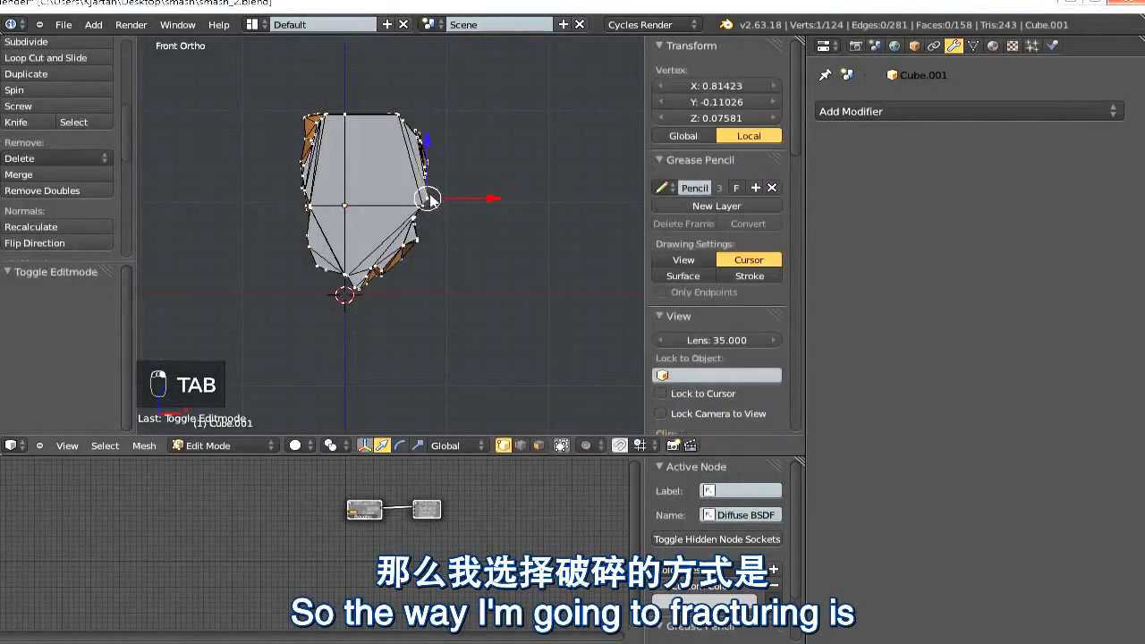
key(shift+d)
key(z)
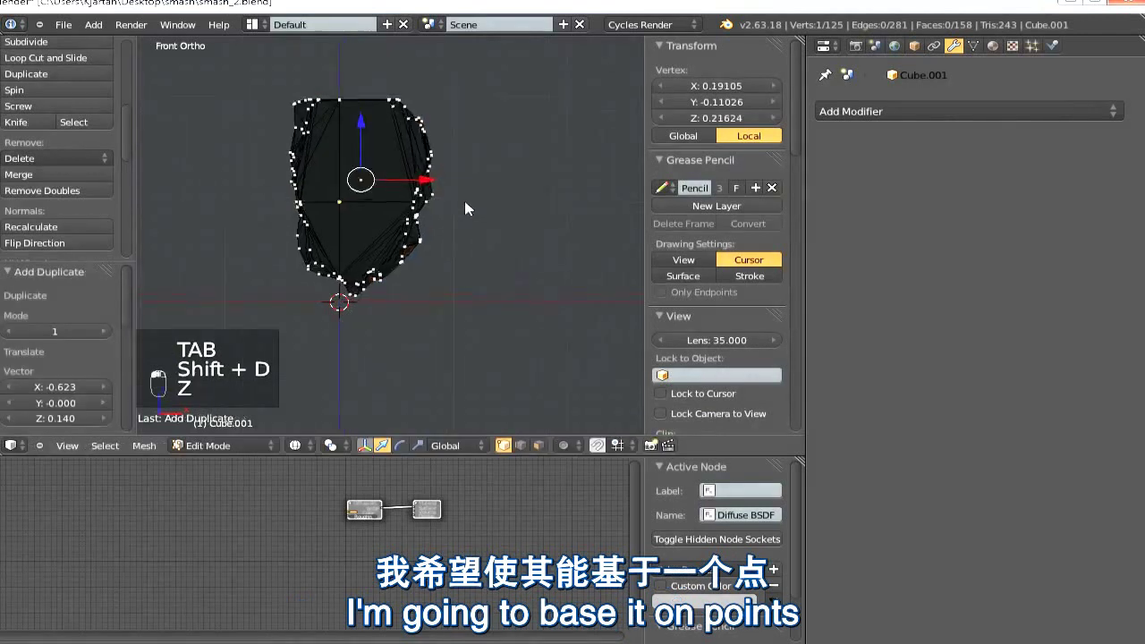
scroll(447, 237, up, 2)
key(g)
click(443, 224)
key(p)
click(444, 224)
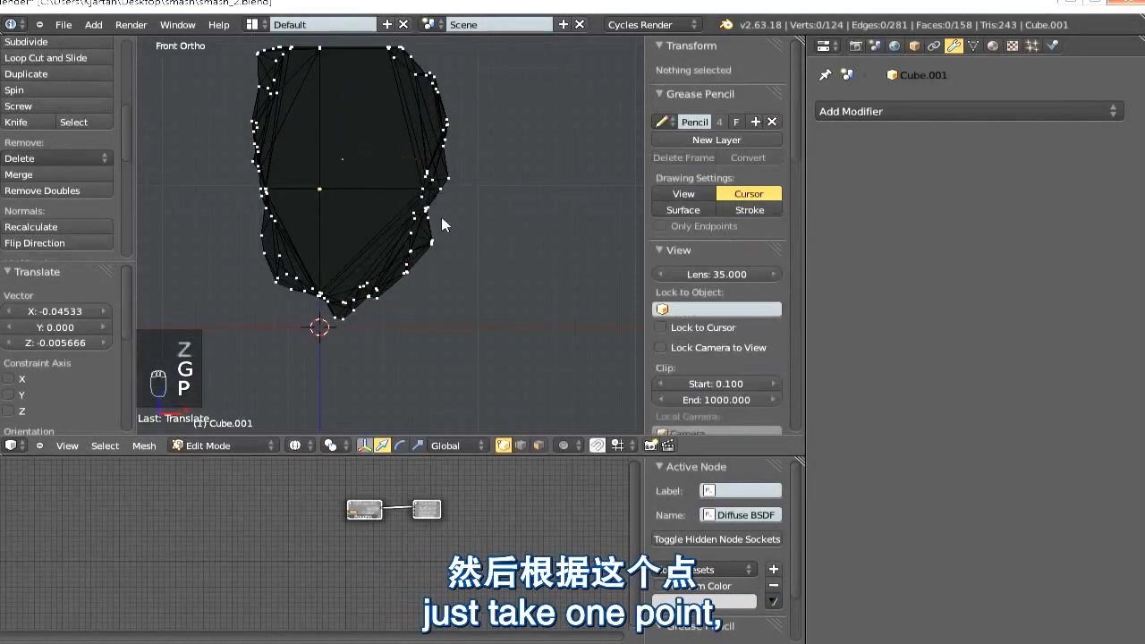
Edit the separated point and duplicate it into 16 points across the piece's outline, denser near the centre.
key(Tab)
right_click(348, 164)
key(Tab)
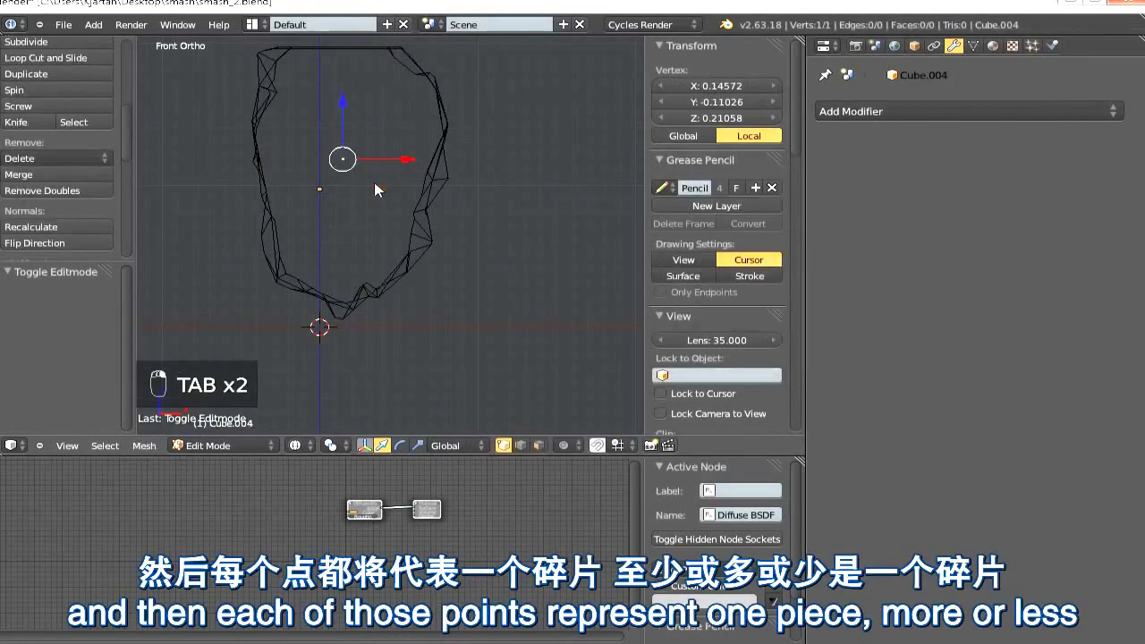
key(shift+d)
click(380, 179)
key(shift+d)
click(387, 177)
key(shift+d)
click(385, 169)
key(shift+d)
click(374, 152)
key(shift+d)
click(362, 179)
key(shift+d)
click(358, 215)
key(shift+d)
click(453, 219)
key(shift+d)
click(436, 126)
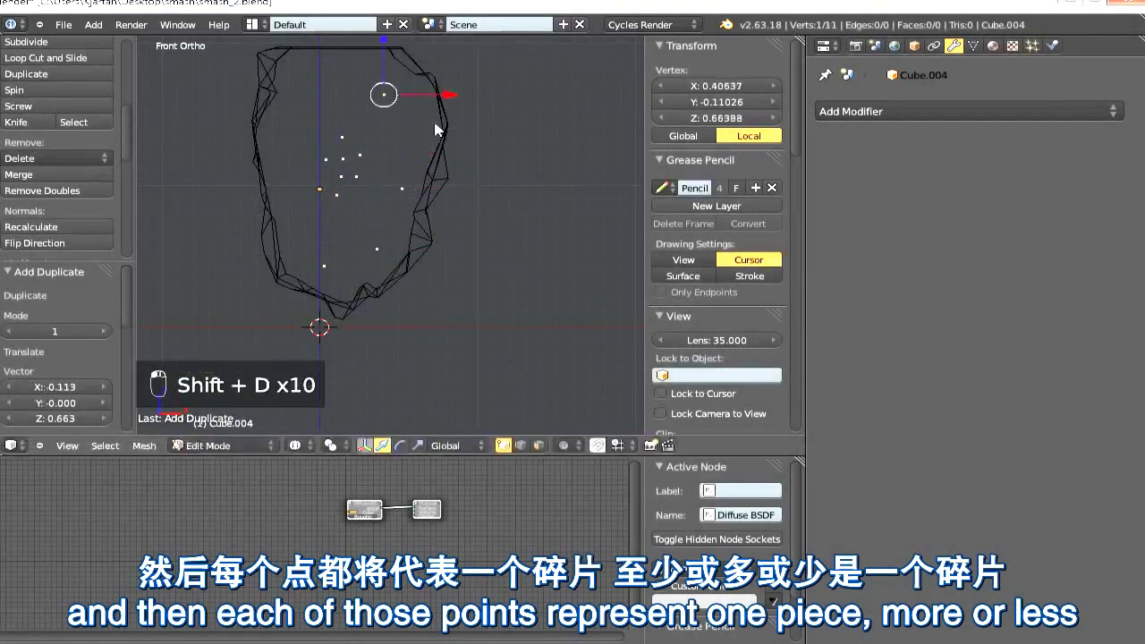
key(shift+d)
click(356, 94)
key(shift+d)
click(403, 97)
key(shift+d)
click(463, 228)
Lasso the central points, duplicate them, rotate the copies 180° about Z and shift them within the cluster.
key(a)
click(352, 218)
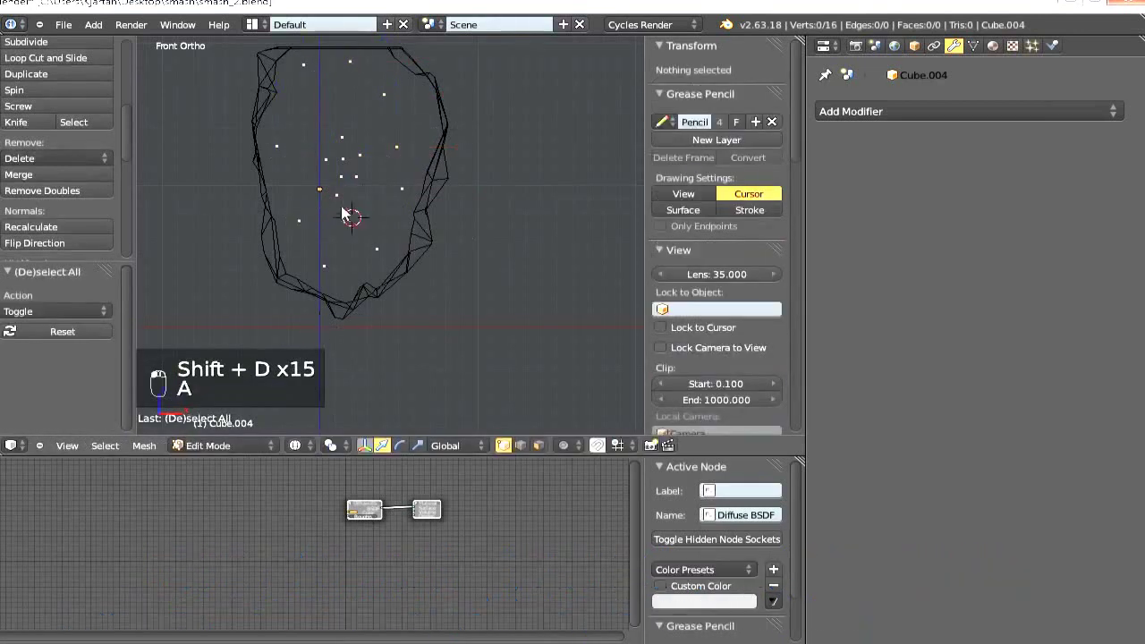
ctrl+drag(352, 217, 364, 202)
key(shift+d)
click(384, 193)
text(rz180)
click(384, 193)
key(g)
click(385, 194)
Duplicate the selected point cluster again, rotating and moving the copies to thicken the central area.
key(shift+d)
click(352, 173)
key(r)
click(462, 291)
key(g)
click(399, 240)
key(r)
click(411, 277)
key(g)
click(414, 284)
Duplicate single points into the gaps around the cluster until there are 48 points.
right_click(398, 147)
key(shift+d)
click(409, 118)
click(312, 223)
key(shift+d)
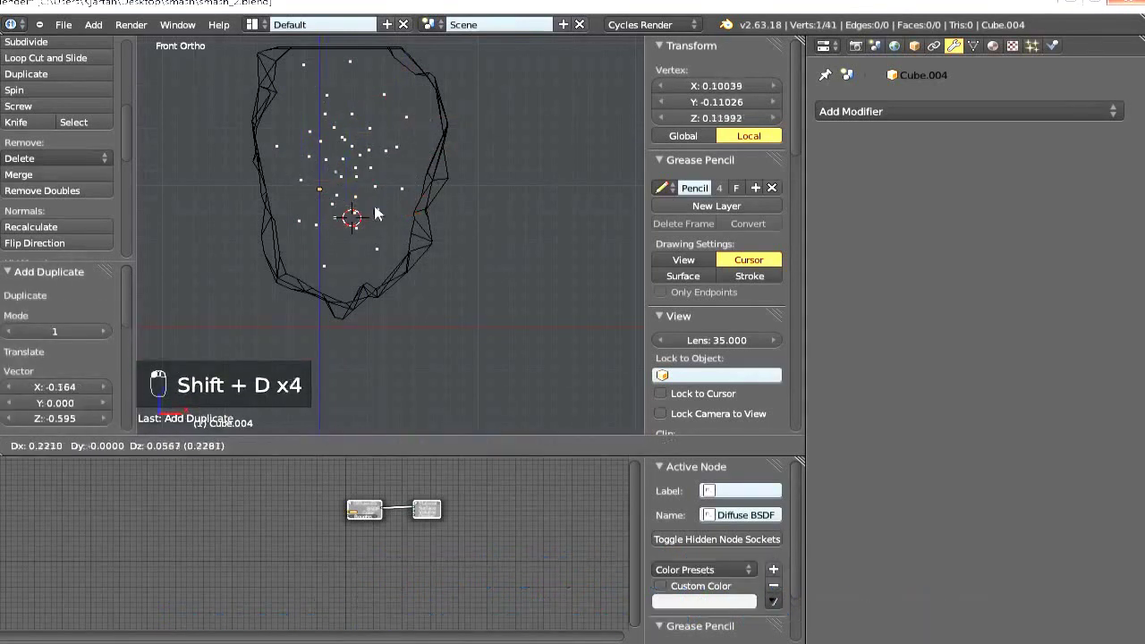
click(355, 215)
key(shift+d)
click(380, 200)
key(shift+d)
click(397, 165)
key(shift+d)
key(shift+d)
click(419, 174)
key(shift+d)
key(shift+d)
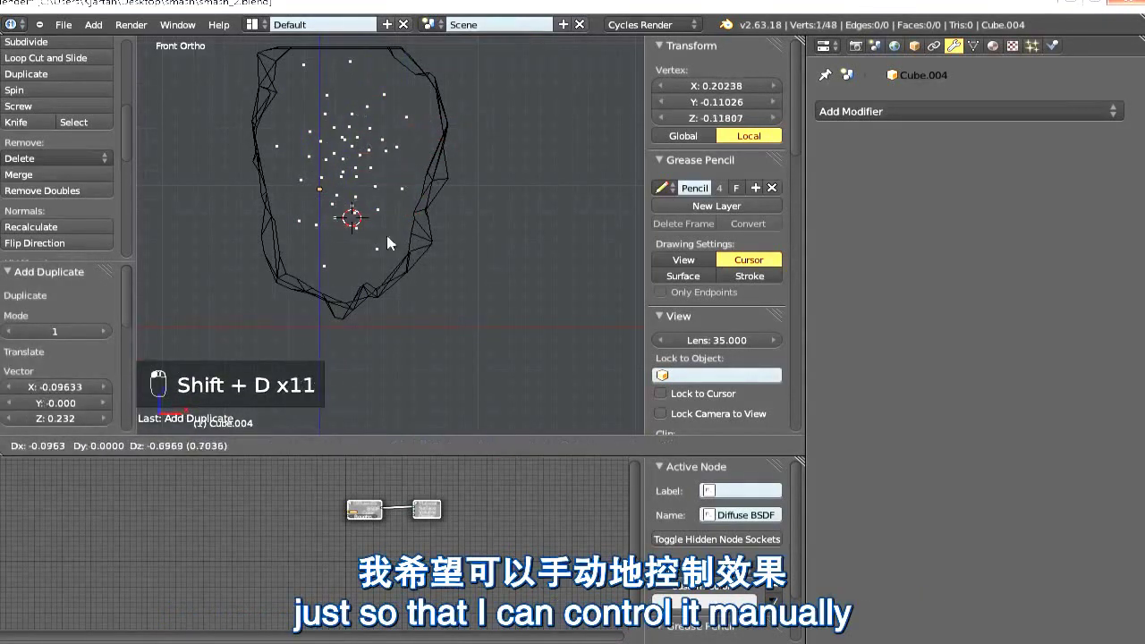
click(398, 232)
Move all the points in top view to the middle of the piece's thickness and deselect them.
middle_drag(399, 232, 432, 215)
key(a)
key(a)
key(g)
click(437, 232)
key(a)
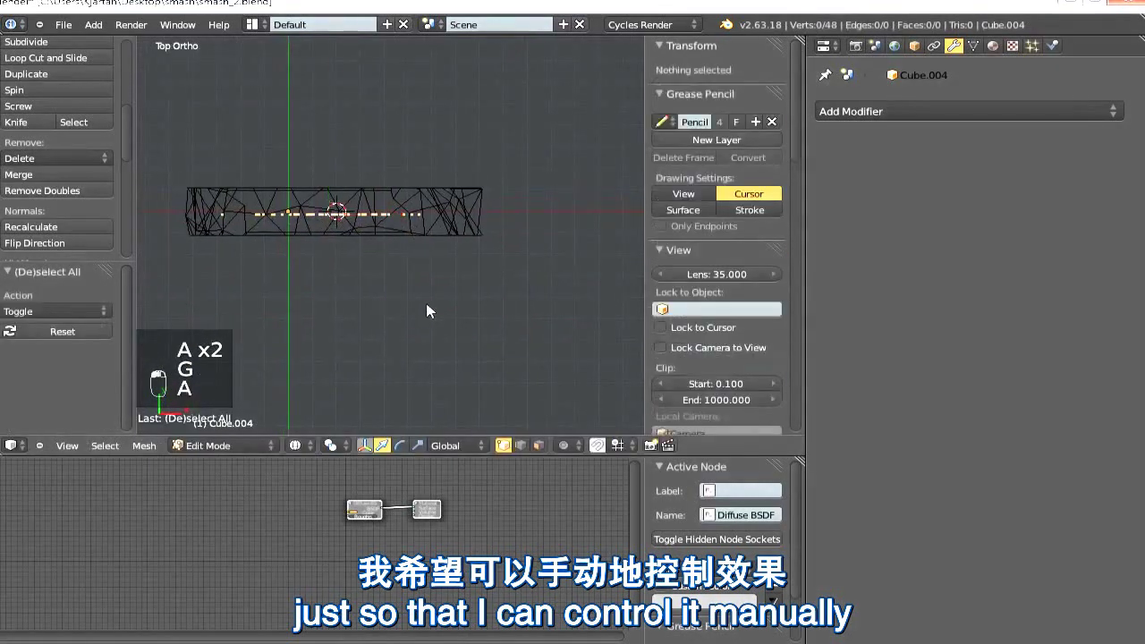
Enable proportional editing with Random falloff and move a central point to scatter the surrounding points.
key(o)
click(598, 443)
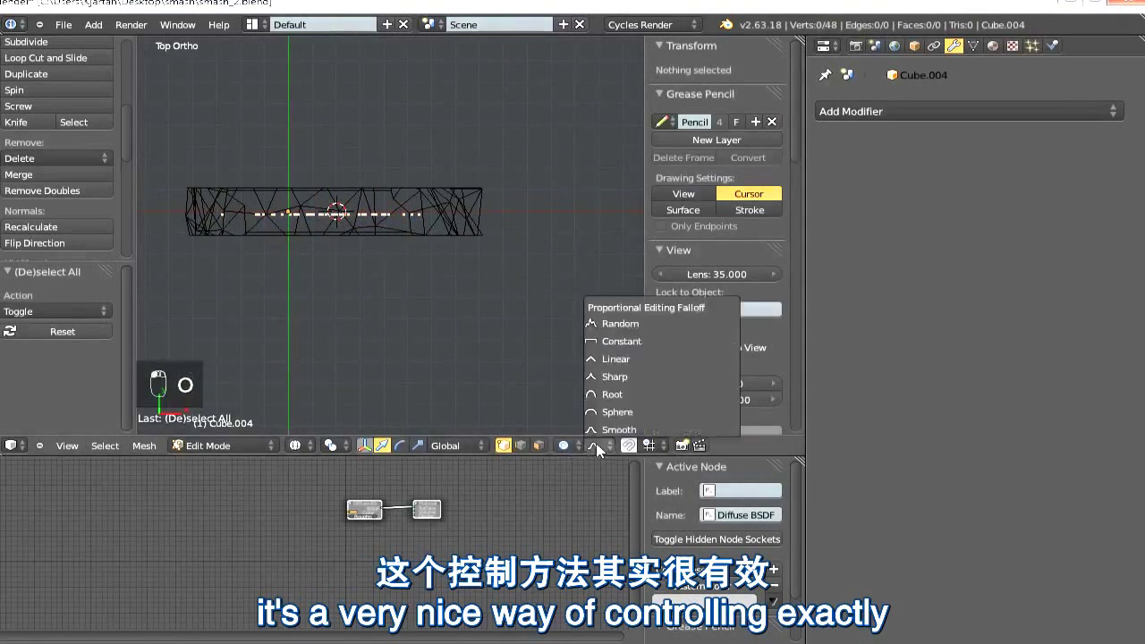
click(631, 321)
right_click(357, 225)
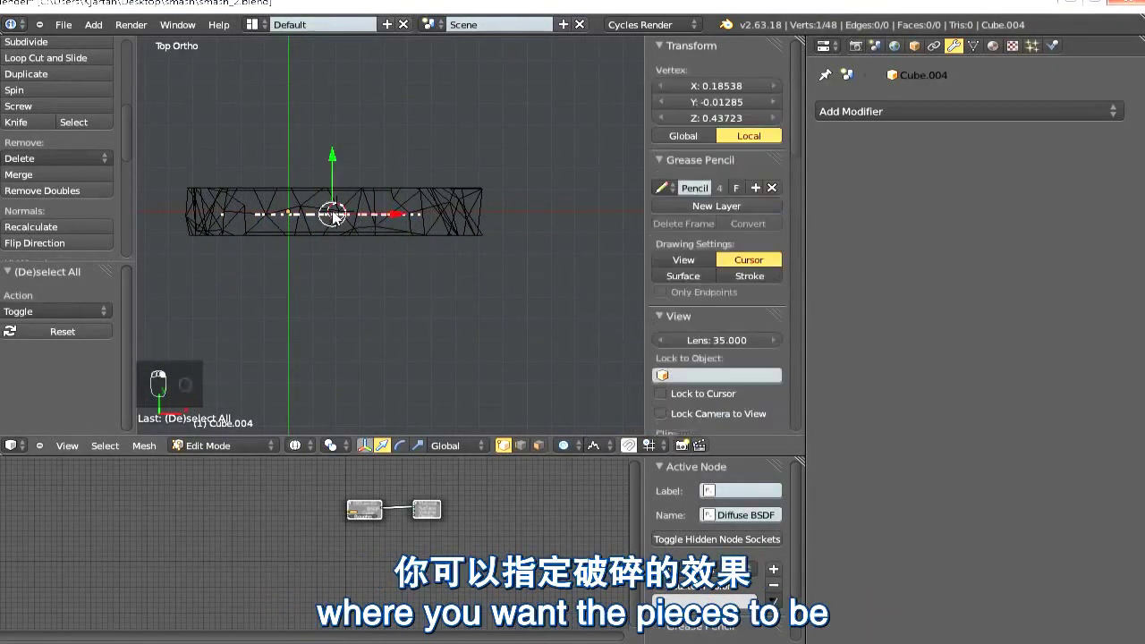
key(g)
click(338, 228)
Move several more points with the Random falloff to spread the cloud through the piece's thickness, and leave Edit Mode.
right_click(320, 228)
key(g)
click(319, 236)
key(g)
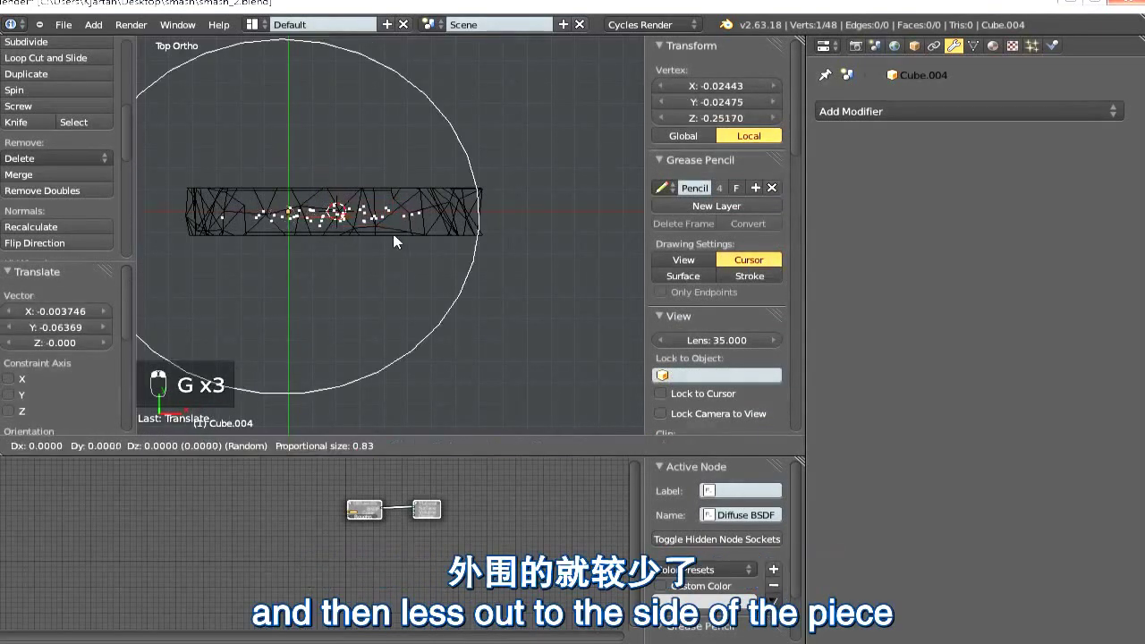
click(393, 230)
key(g)
click(387, 238)
key(a)
key(Tab)
Parent the point cloud to the inner wall piece with the Object option and save the file over the existing one.
middle_drag(373, 328, 367, 241)
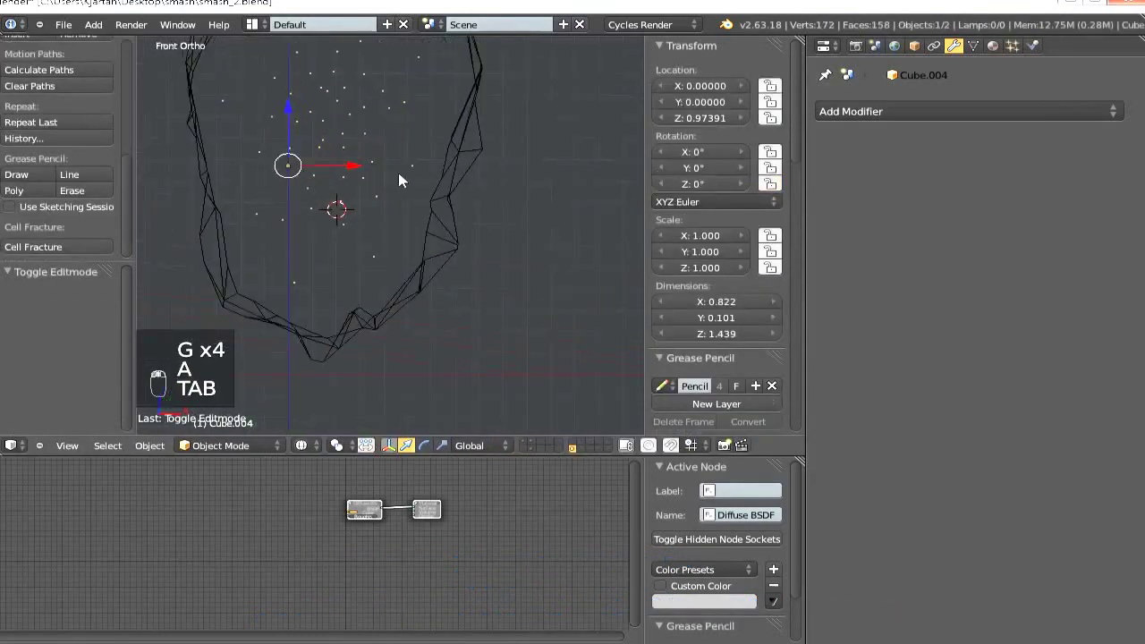
scroll(387, 208, down, 5)
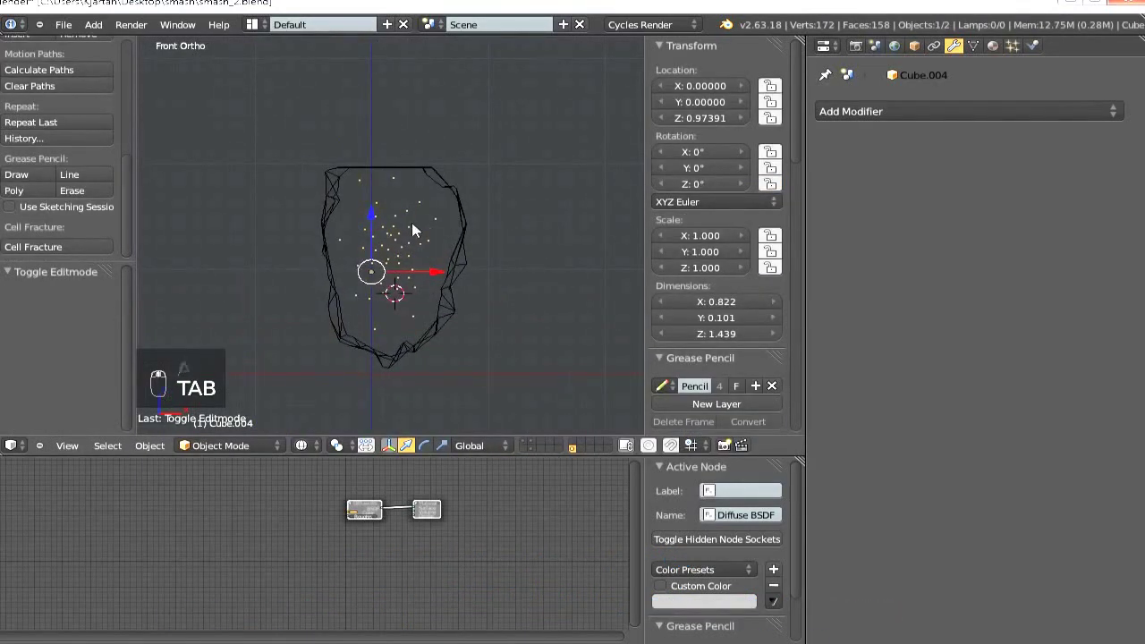
shift+right_click(457, 193)
key(ctrl+p)
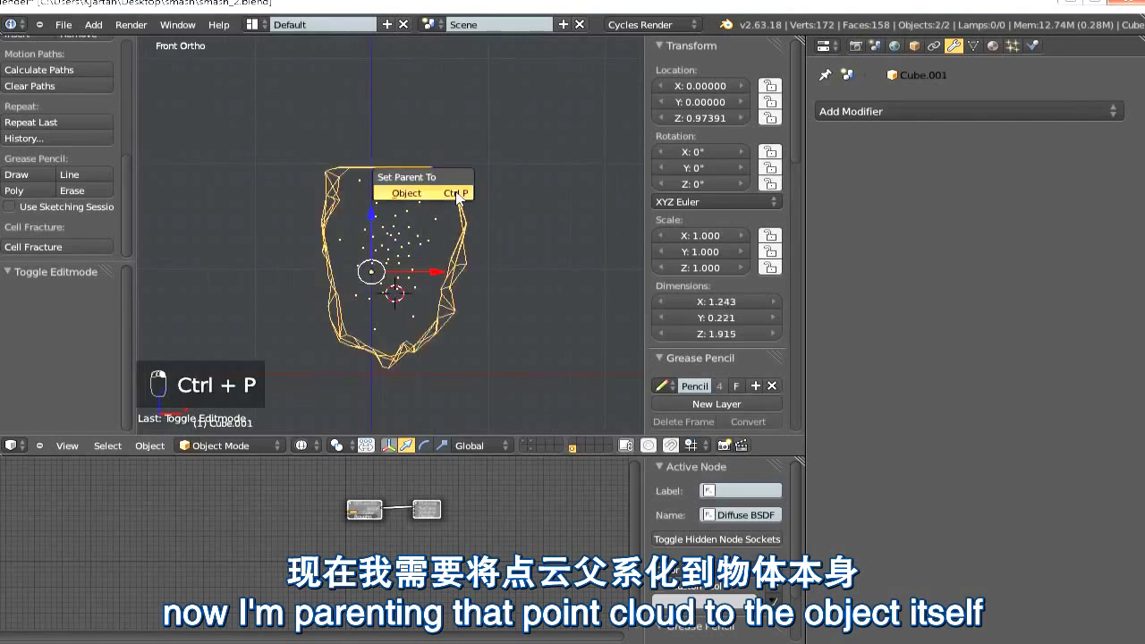
click(406, 193)
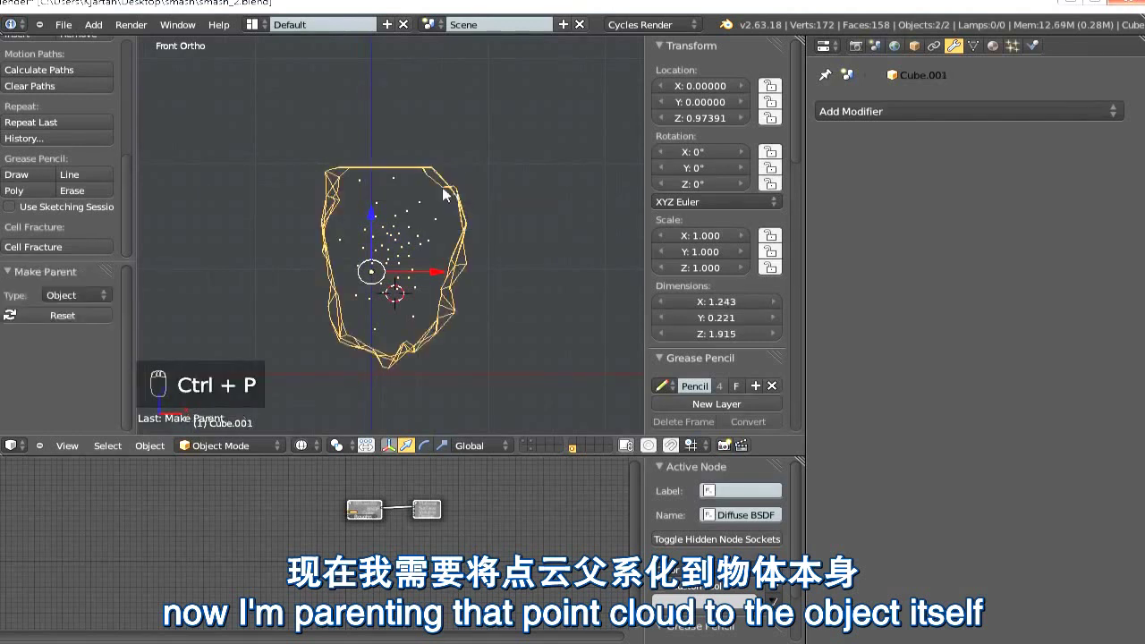
key(a)
key(ctrl+s)
click(435, 270)
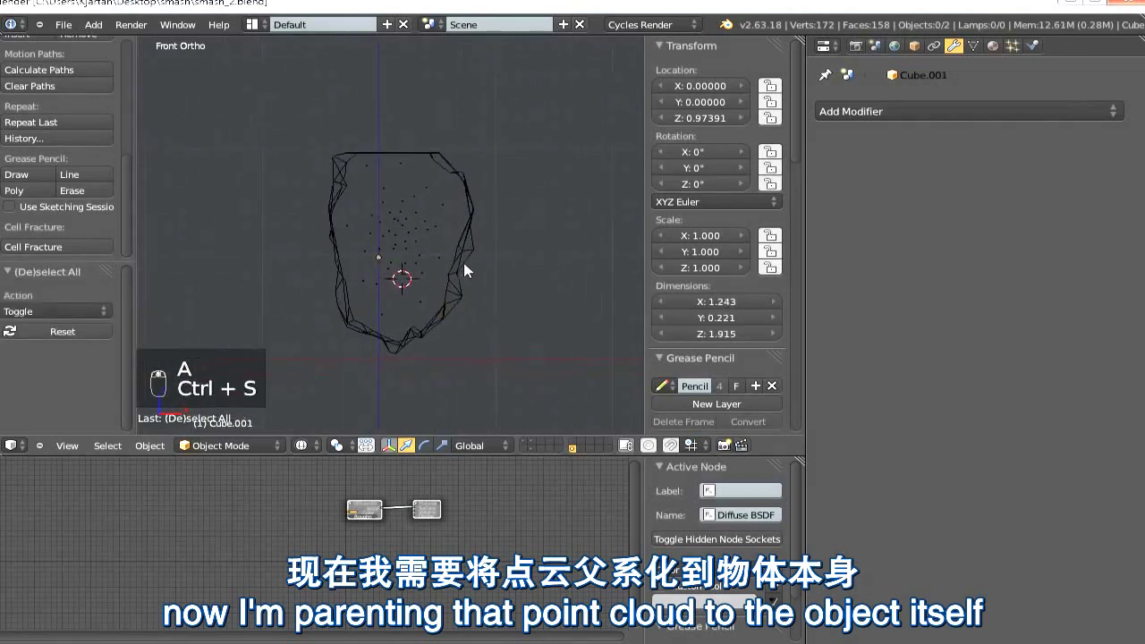
Cell Fracture the inner piece with Child Verts and Own Particles, noise 0.15, recursion 1, clamp recursion 120, random 1.00, material 1, layer index 3, group fragments.
scroll(464, 270, up, 1)
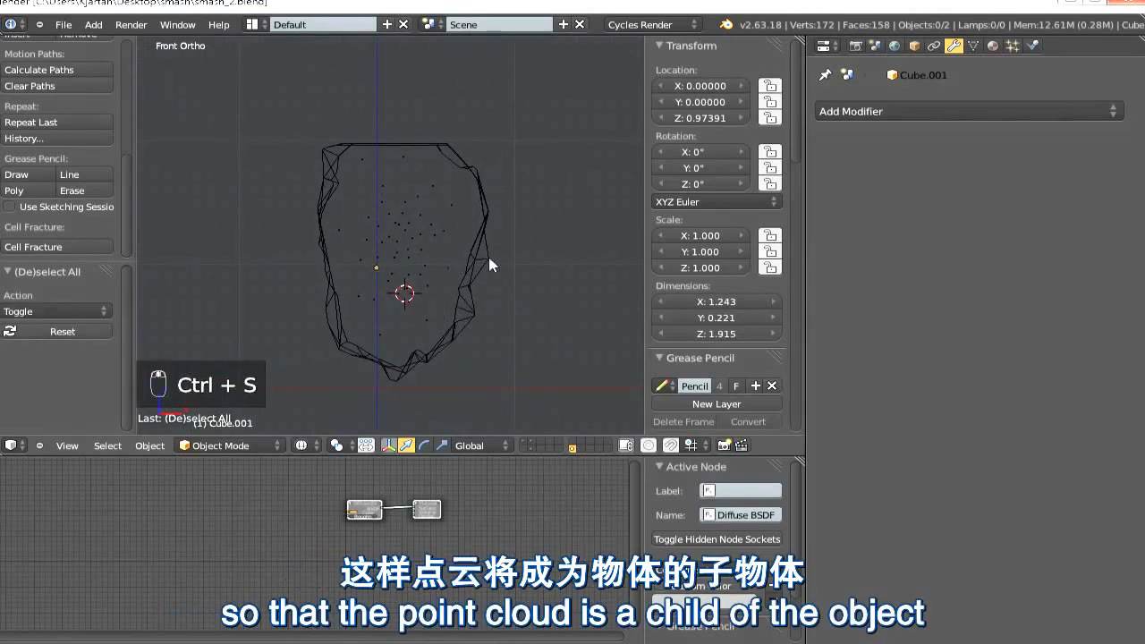
right_click(474, 259)
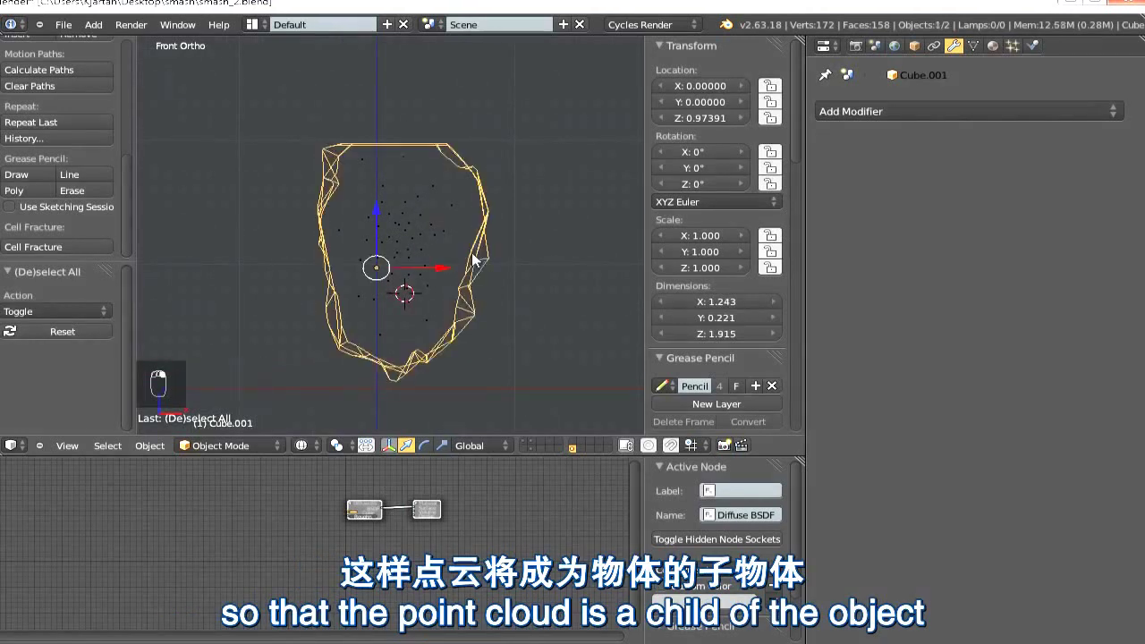
click(57, 247)
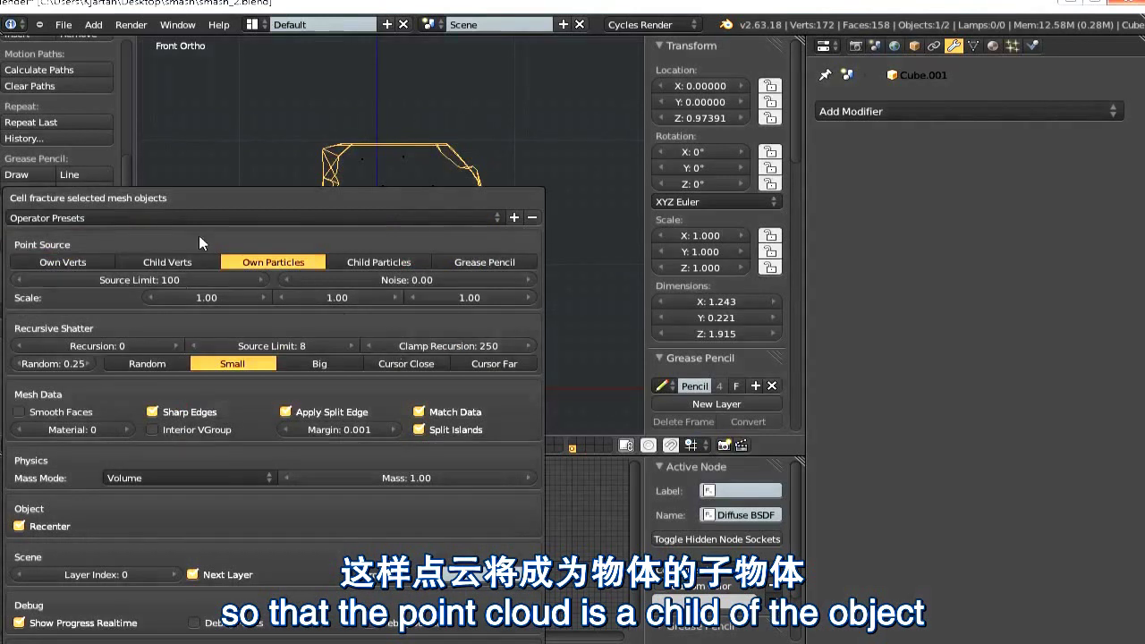
shift+click(173, 262)
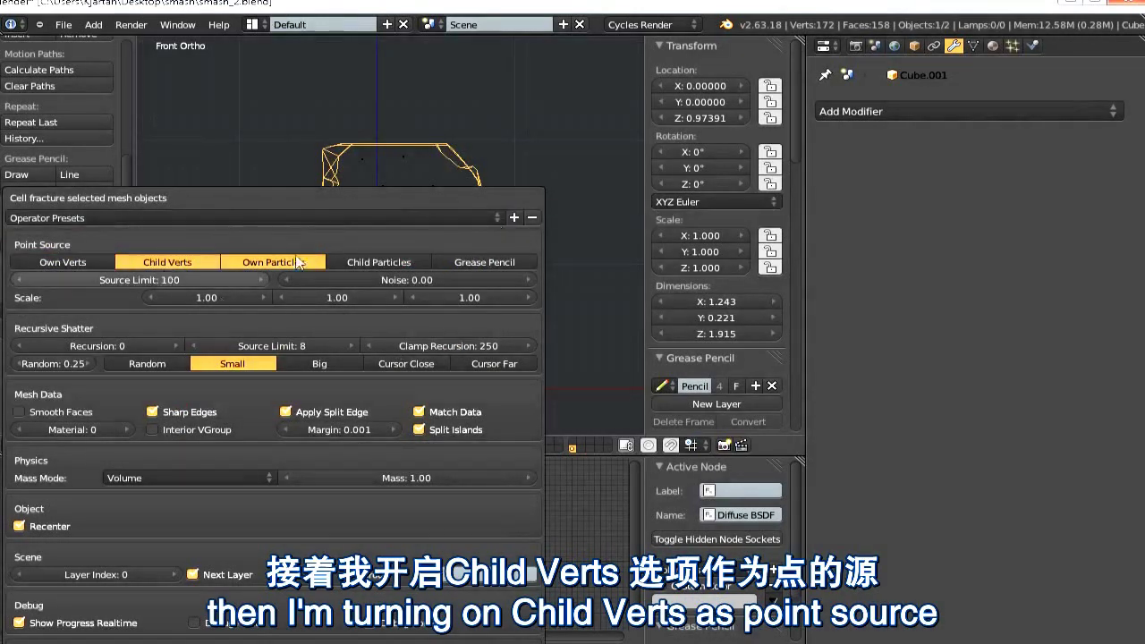
drag(295, 279, 362, 279)
click(125, 429)
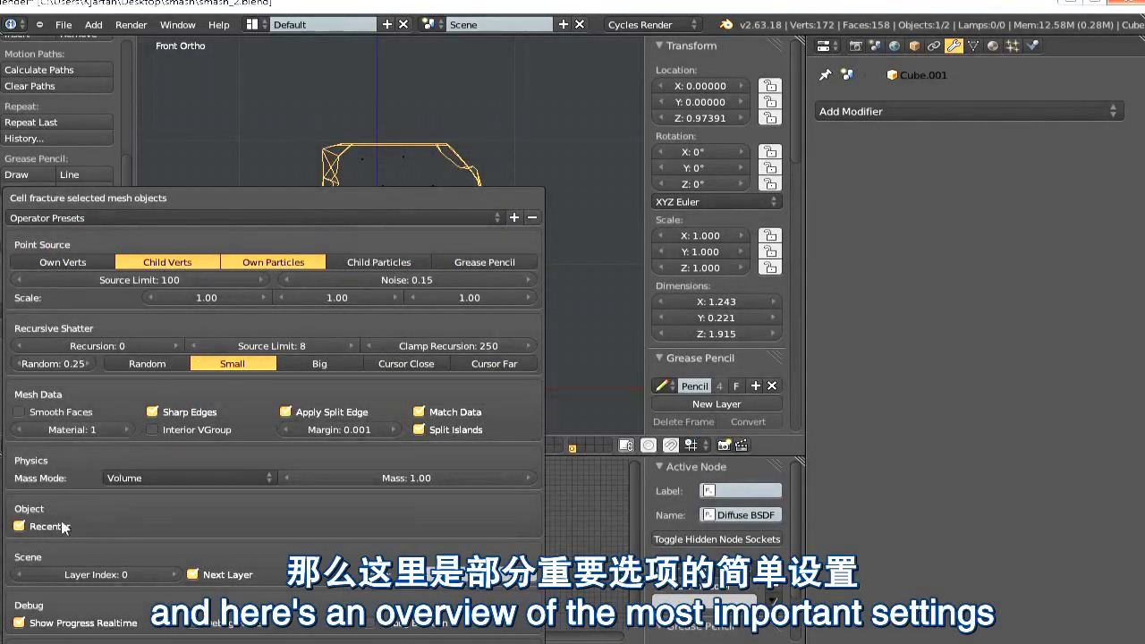
drag(107, 574, 165, 574)
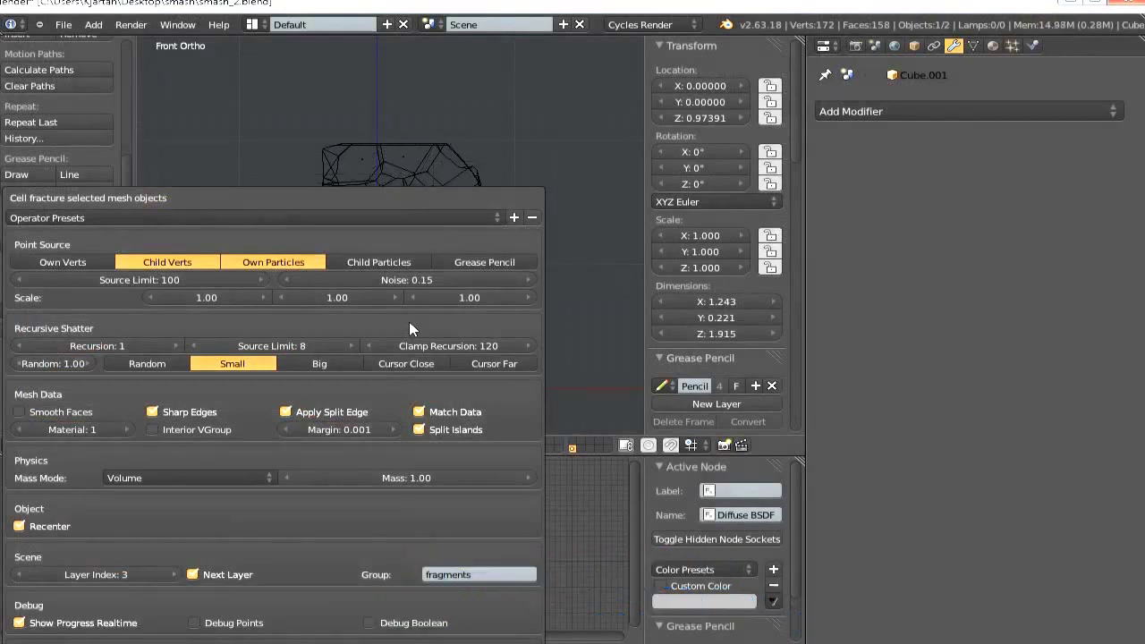
Check the fractured shards in solid shading by test-scaling all of them, and cancel the scaling.
key(a)
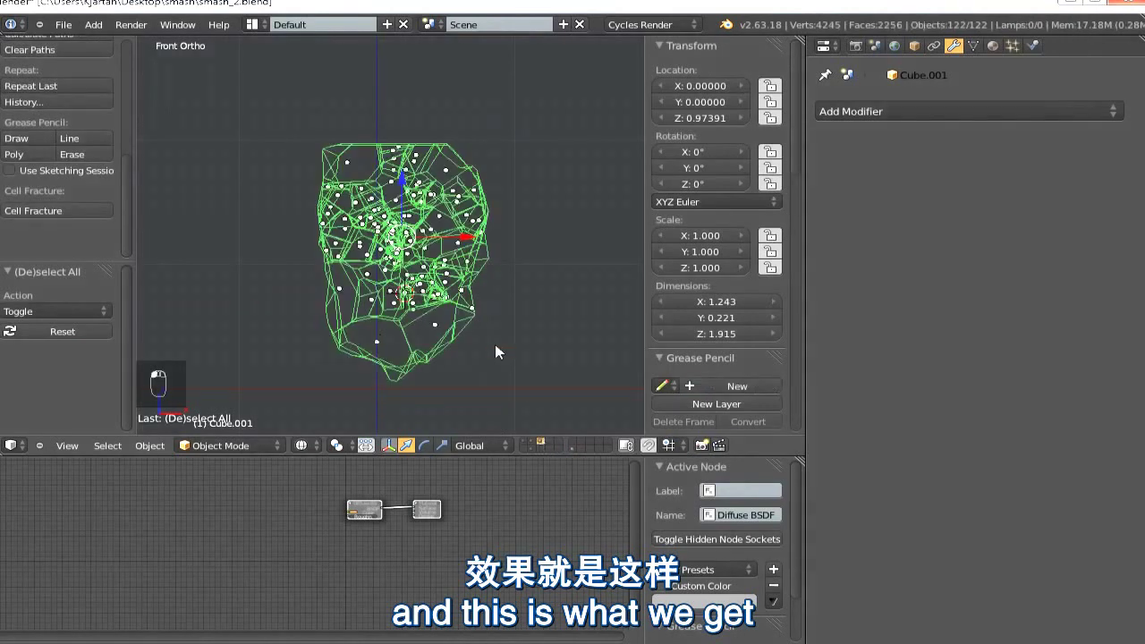
mouse_move(494, 345)
middle_down()
mouse_move(425, 289)
mouse_move(467, 235)
mouse_move(457, 283)
mouse_move(409, 277)
mouse_move(540, 253)
mouse_move(582, 259)
mouse_move(519, 238)
middle_up()
key(z)
key(alt+comma)
key(s)
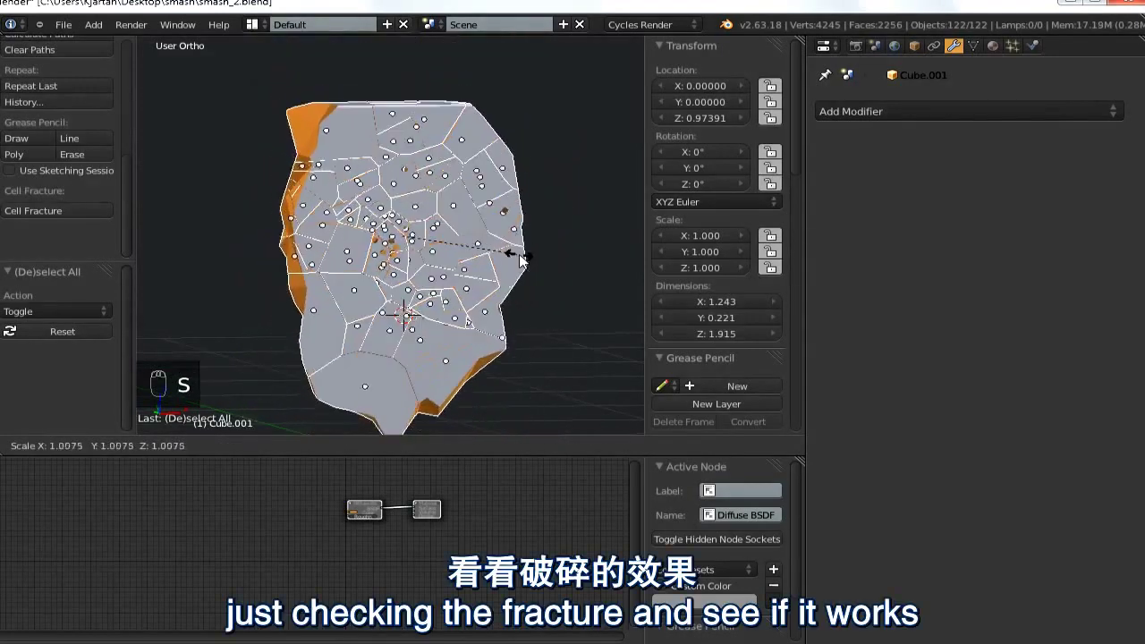
right_click(573, 267)
key(a)
Show layers 1 to 3 through the camera and set a render border around the middle of the wall.
mouse_move(416, 256)
middle_down()
mouse_move(314, 252)
mouse_move(375, 267)
mouse_move(472, 259)
mouse_move(422, 256)
middle_up()
shift+click(531, 440)
key(KP_0)
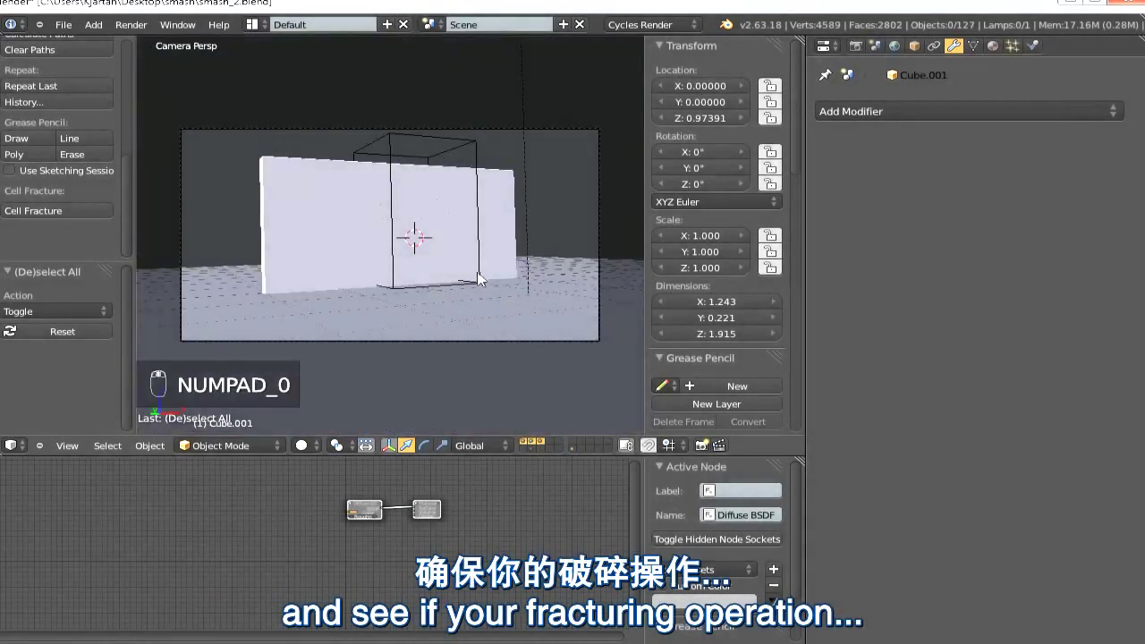
key(shift+b)
drag(493, 97, 326, 327)
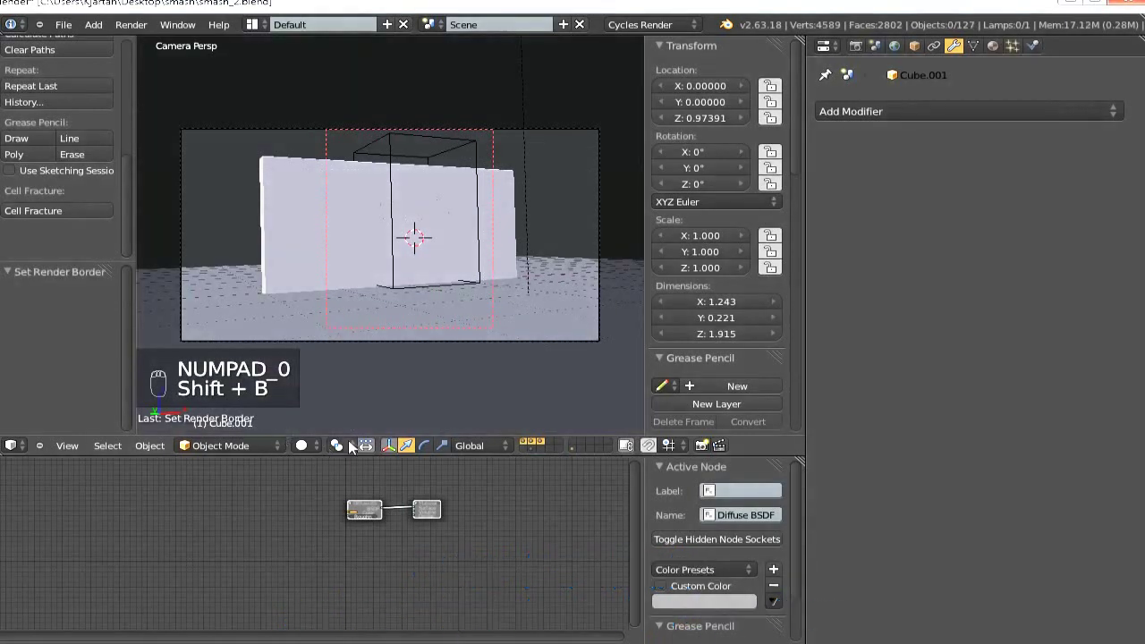
Preview the bordered area in Rendered shading and hide the icosphere covering the wall.
scroll(452, 360, up, 2)
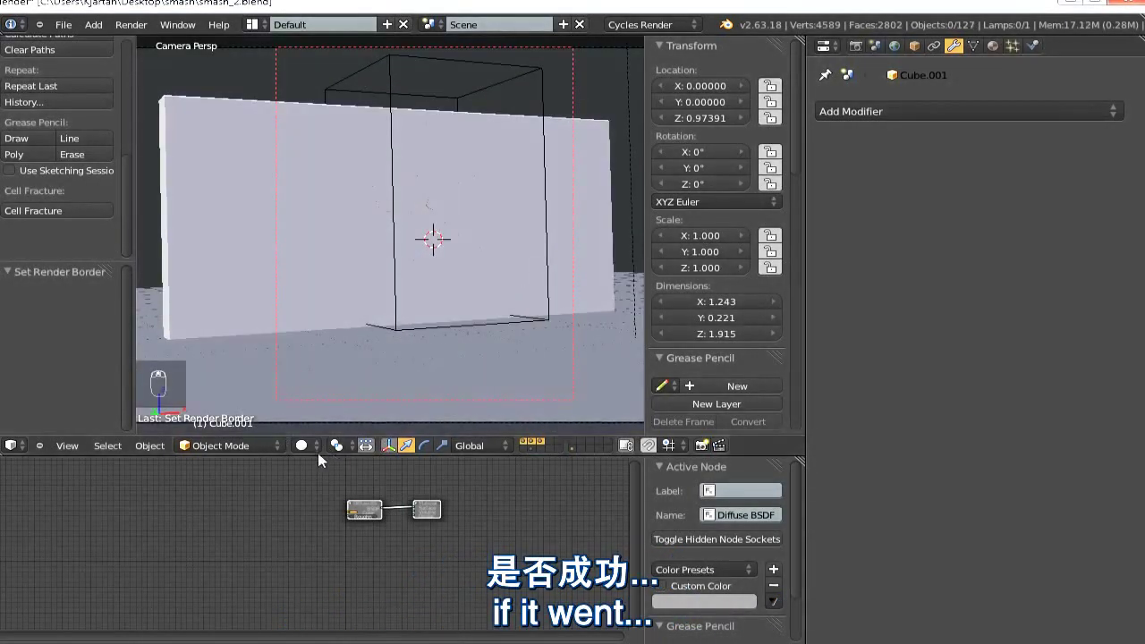
click(301, 445)
click(336, 345)
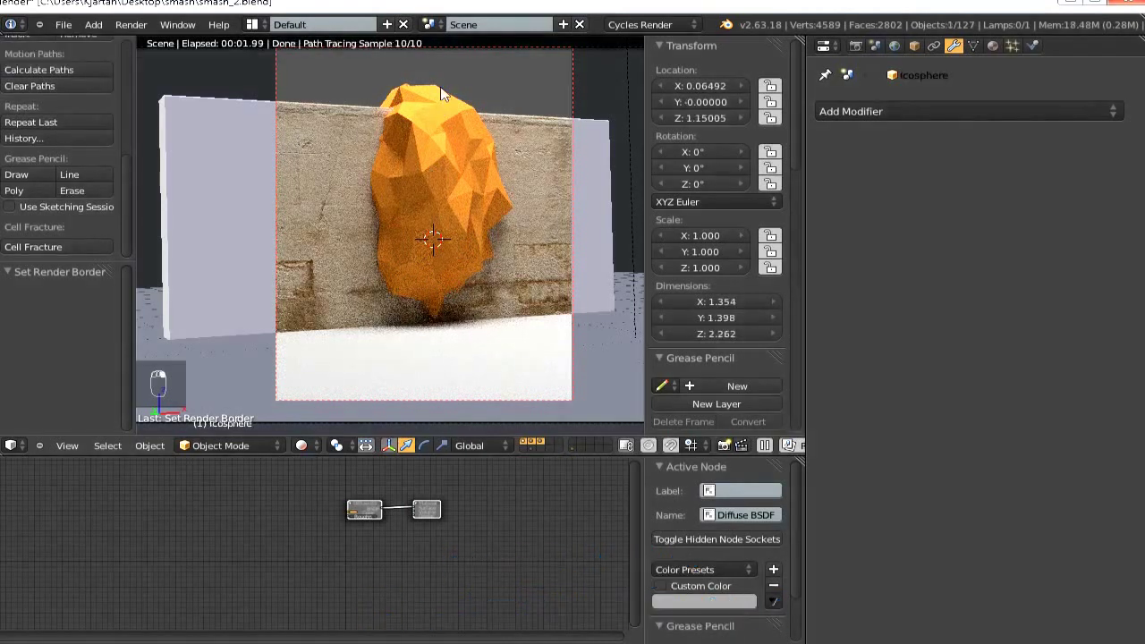
key(h)
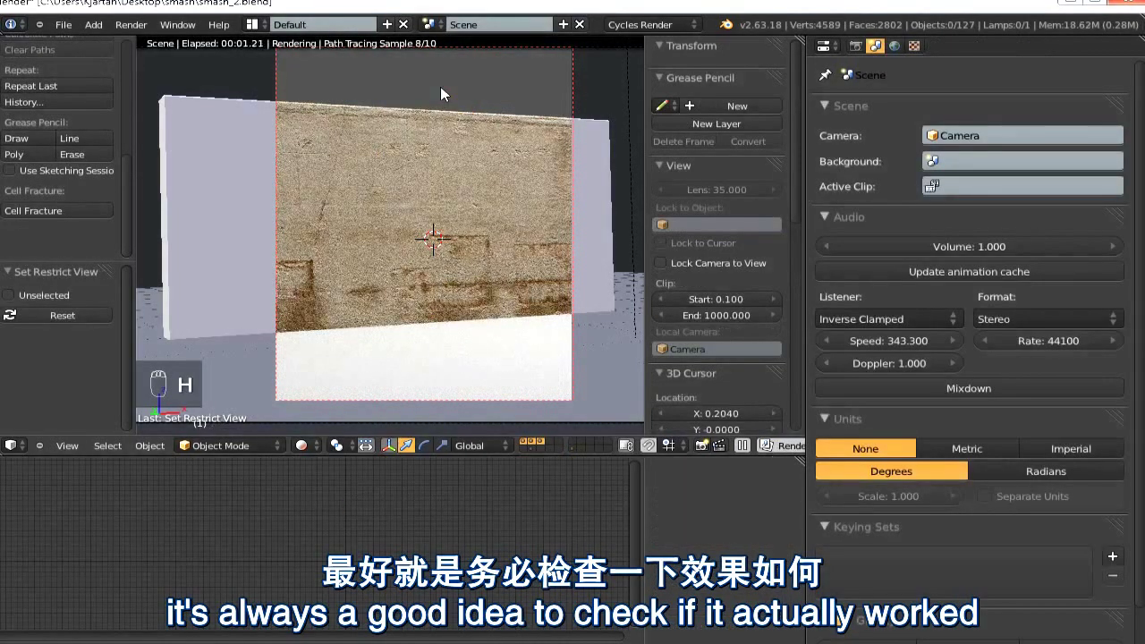
Select all the shards on layer 3 and assign them to layer 16 as well.
key(2)
key(3)
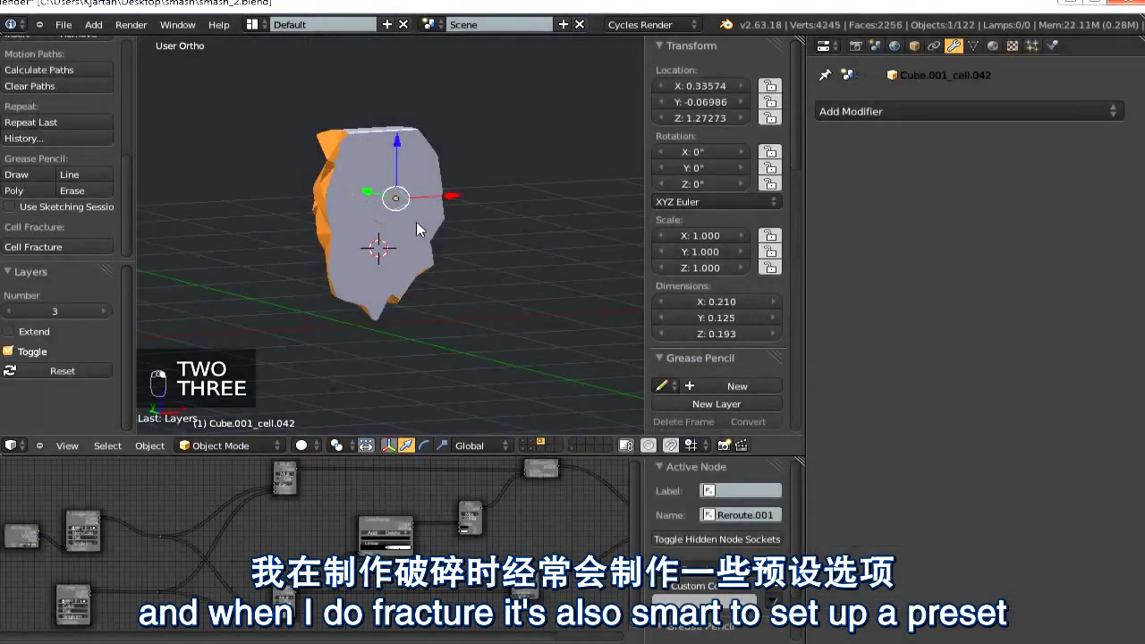
key(a)
key(a)
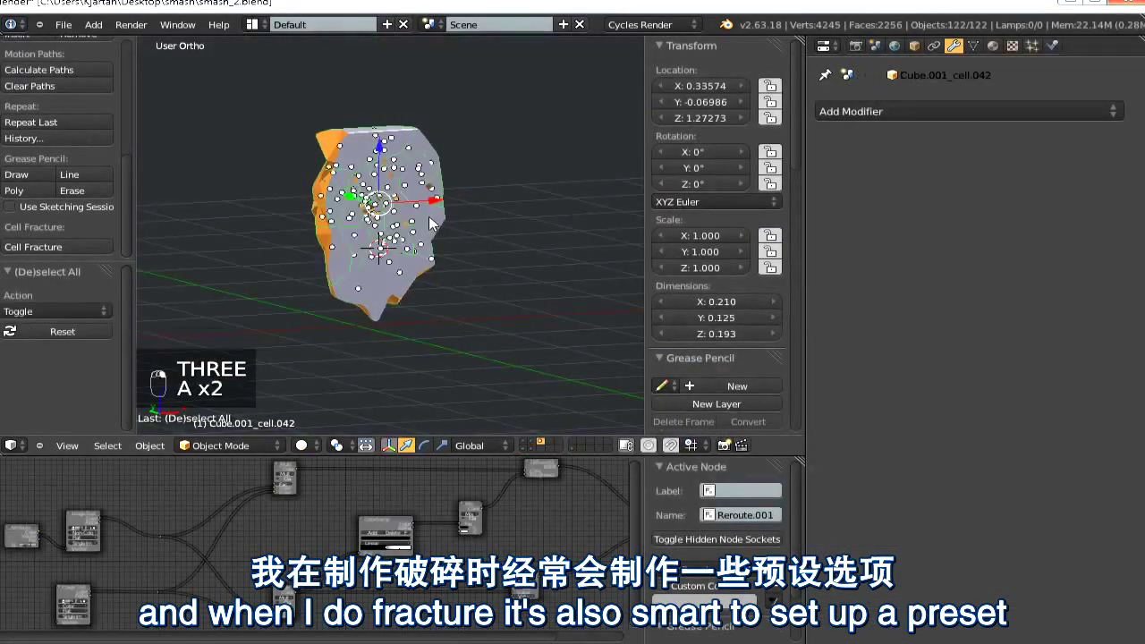
key(m)
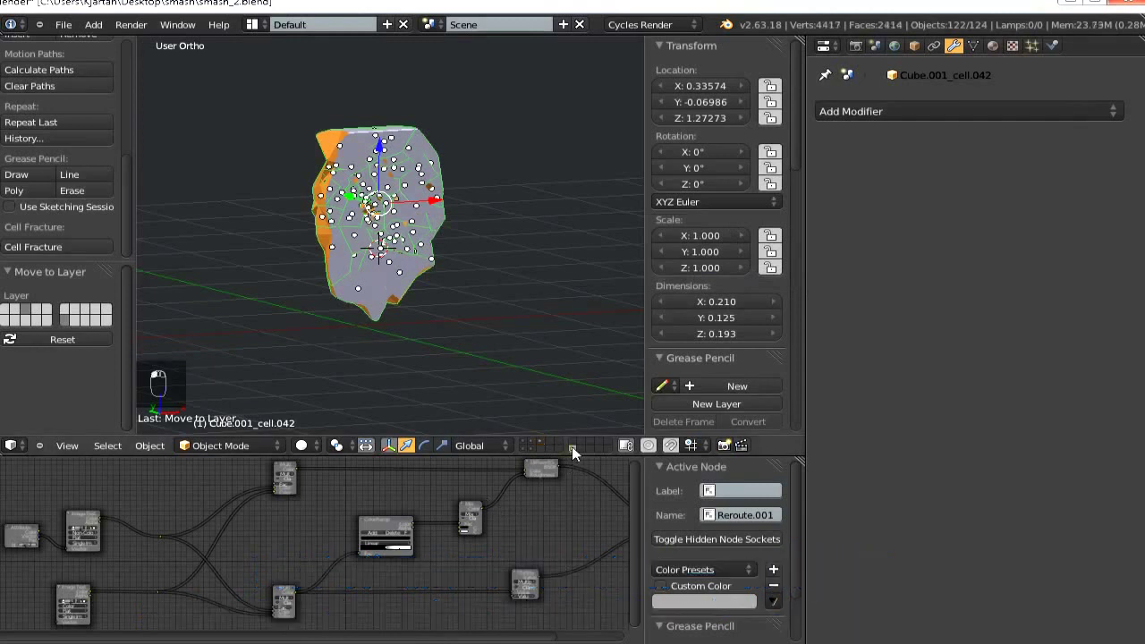
Select the unfractured inner piece and move it off layer 16.
right_click(396, 296)
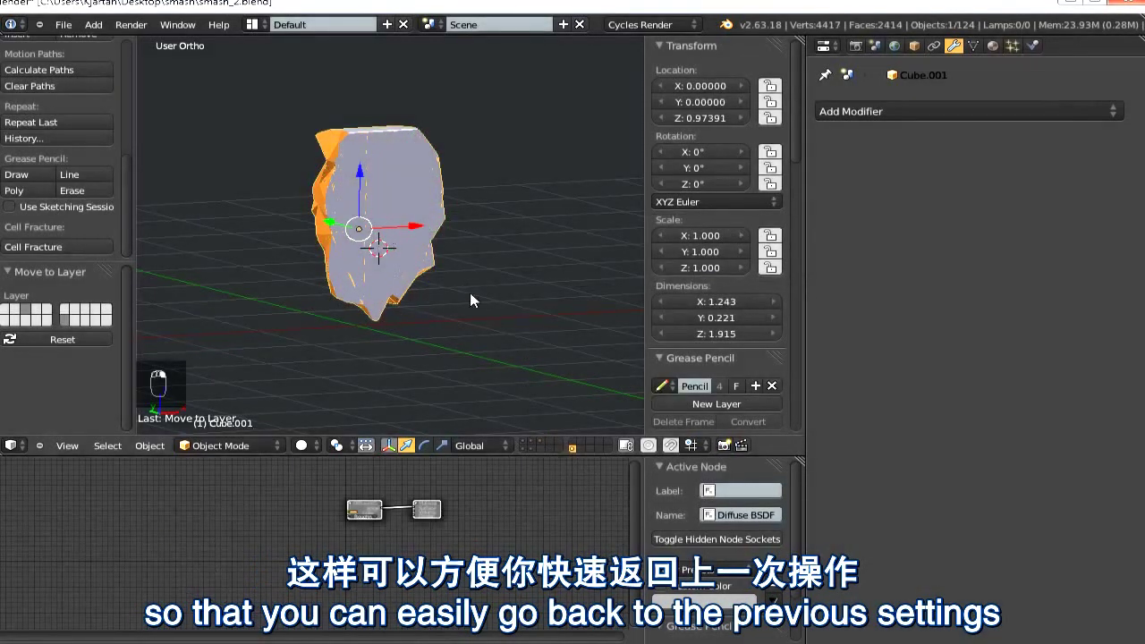
key(m)
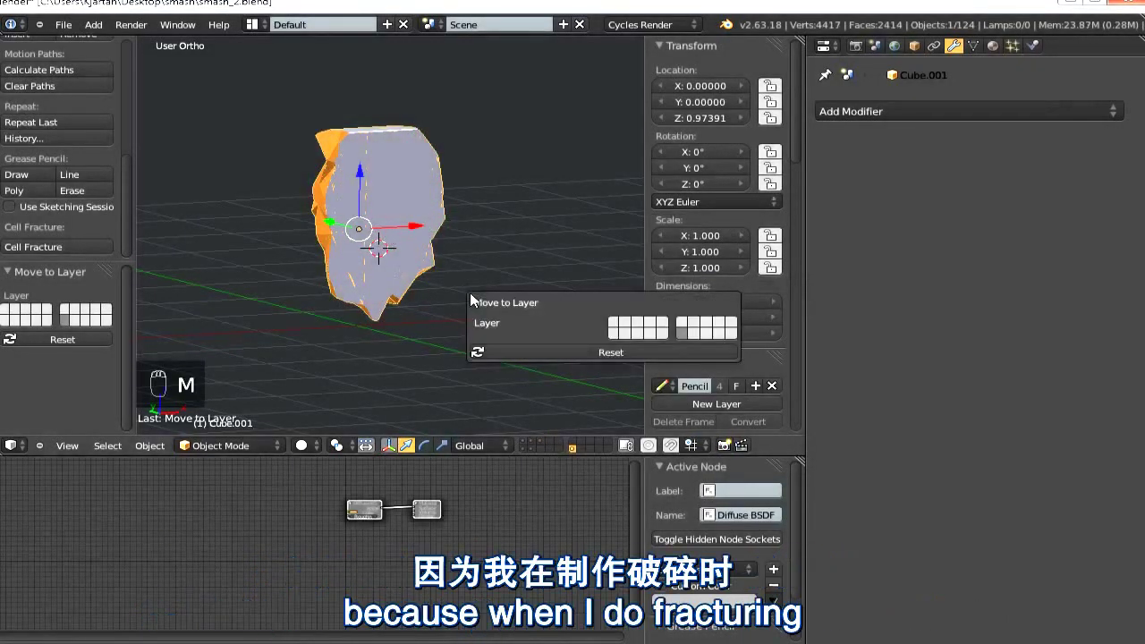
key(3)
key(shift+a)
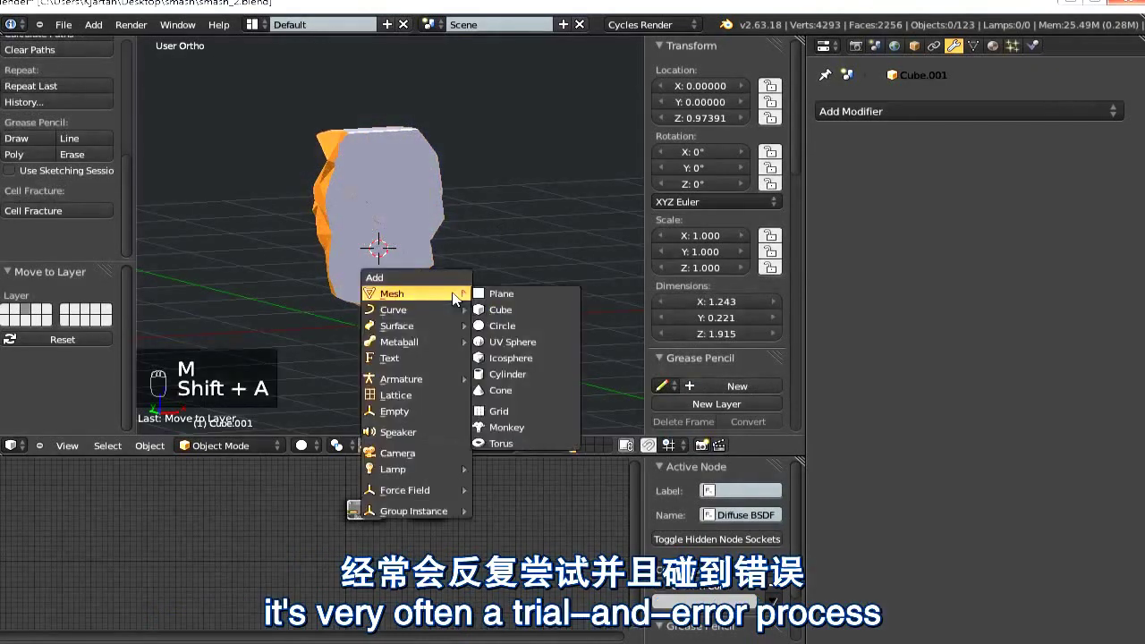
Assign the ground object on layer 2 to layer 16 and display layer 16.
key(2)
right_click(549, 378)
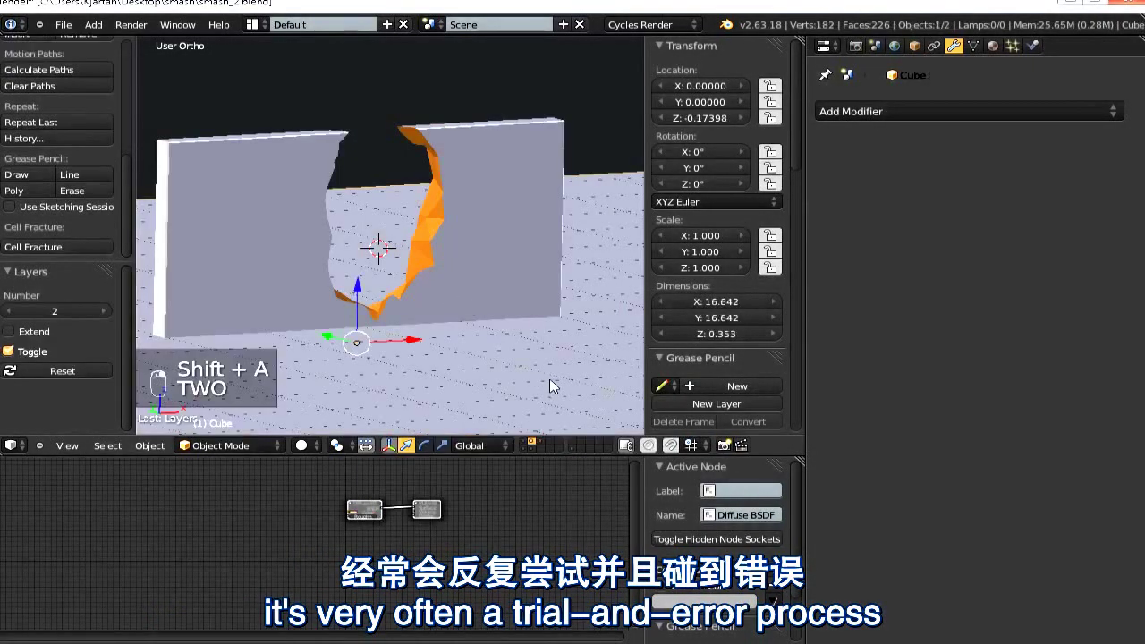
key(m)
click(759, 419)
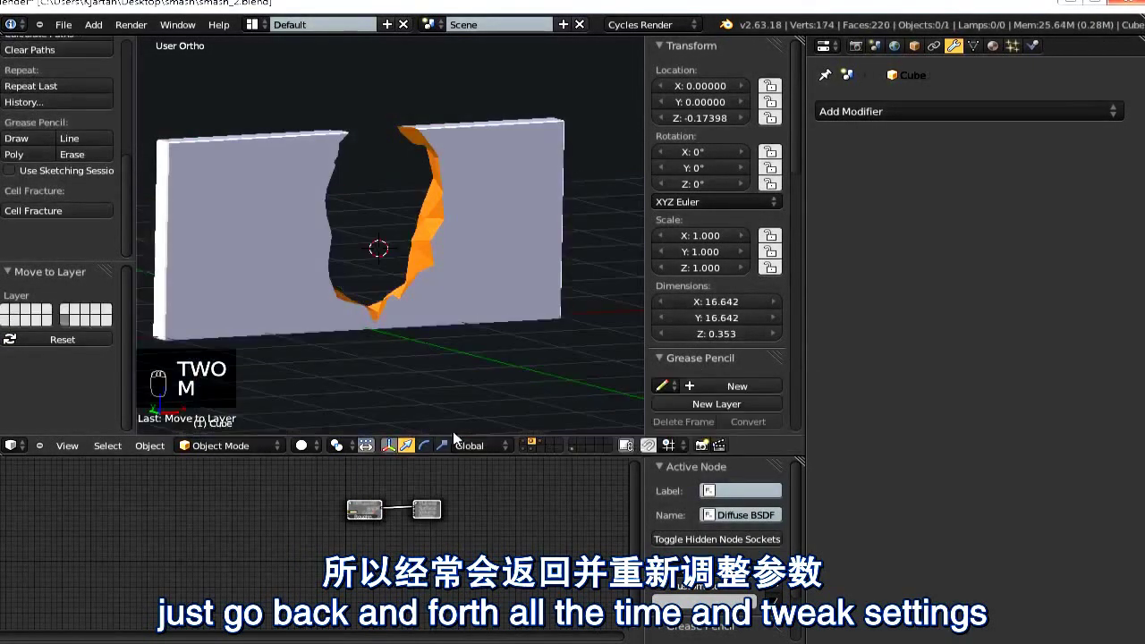
click(571, 448)
middle_drag(425, 282, 393, 295)
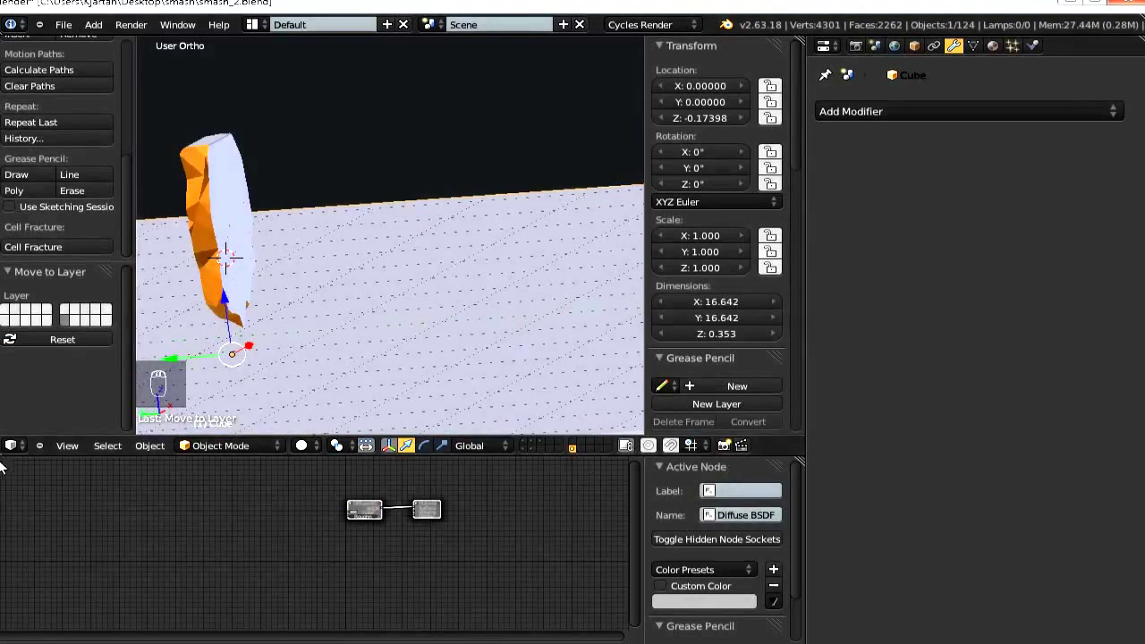
Merge the node editor area into the 3D view and hide the viewport's side panels.
drag(1, 453, 10, 465)
shift+middle_drag(295, 311, 439, 281)
middle_drag(506, 411, 485, 411)
key(n)
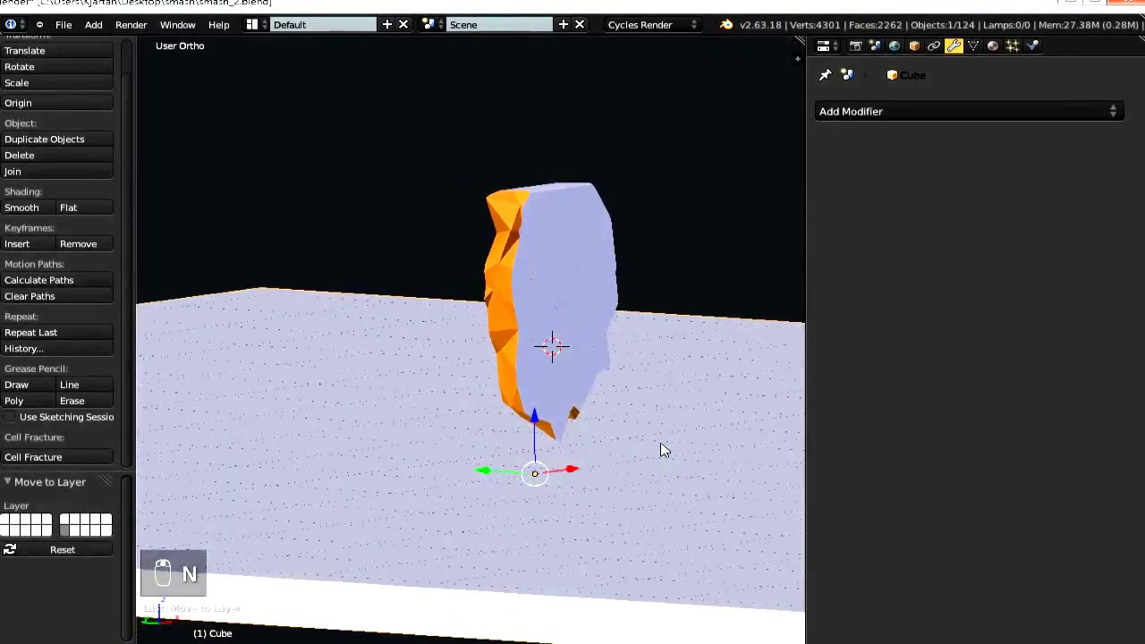
key(t)
Switch the render engine to Blender Game and open the object's physics settings.
click(648, 24)
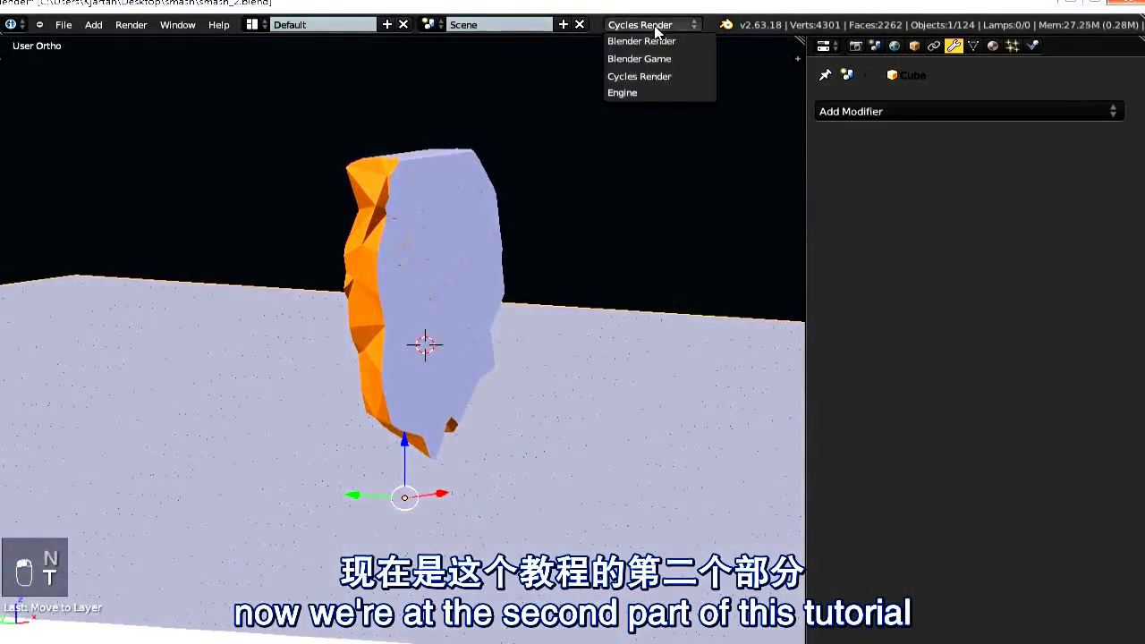
click(640, 58)
click(1052, 46)
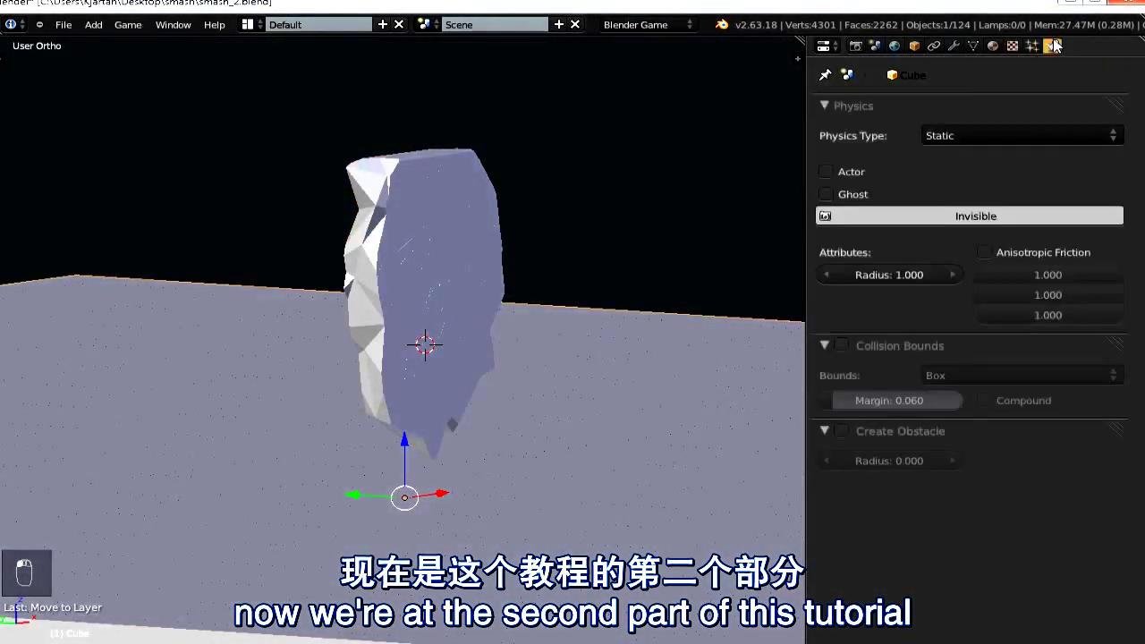
Select the ground and individual shards to compare their game physics settings.
right_click(458, 240)
right_click(430, 299)
right_click(382, 324)
right_click(616, 480)
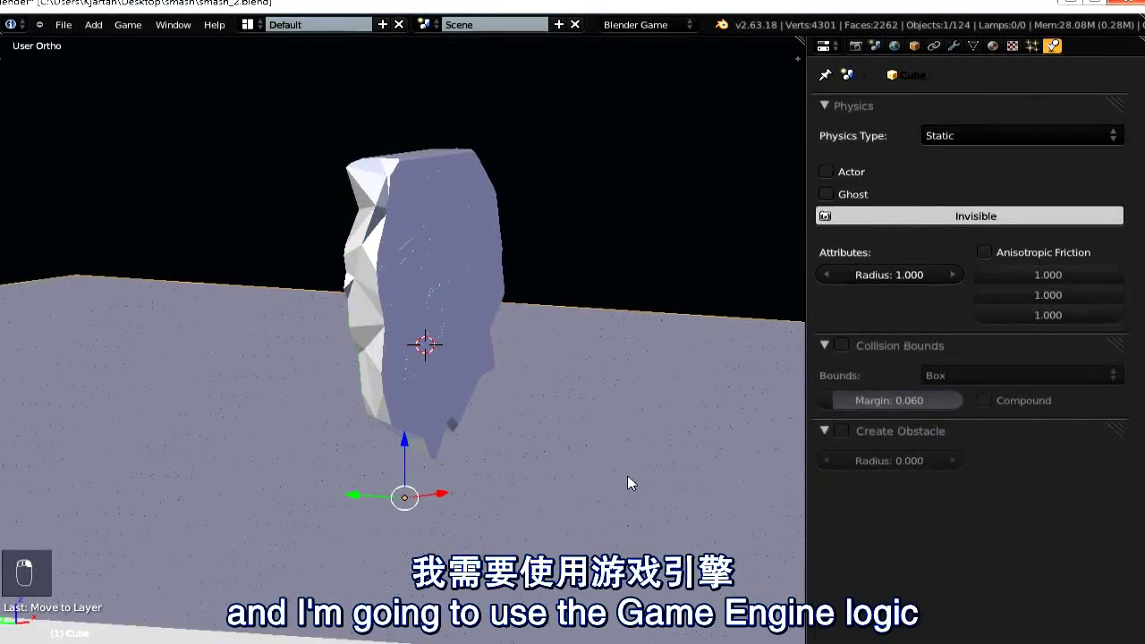
right_click(461, 271)
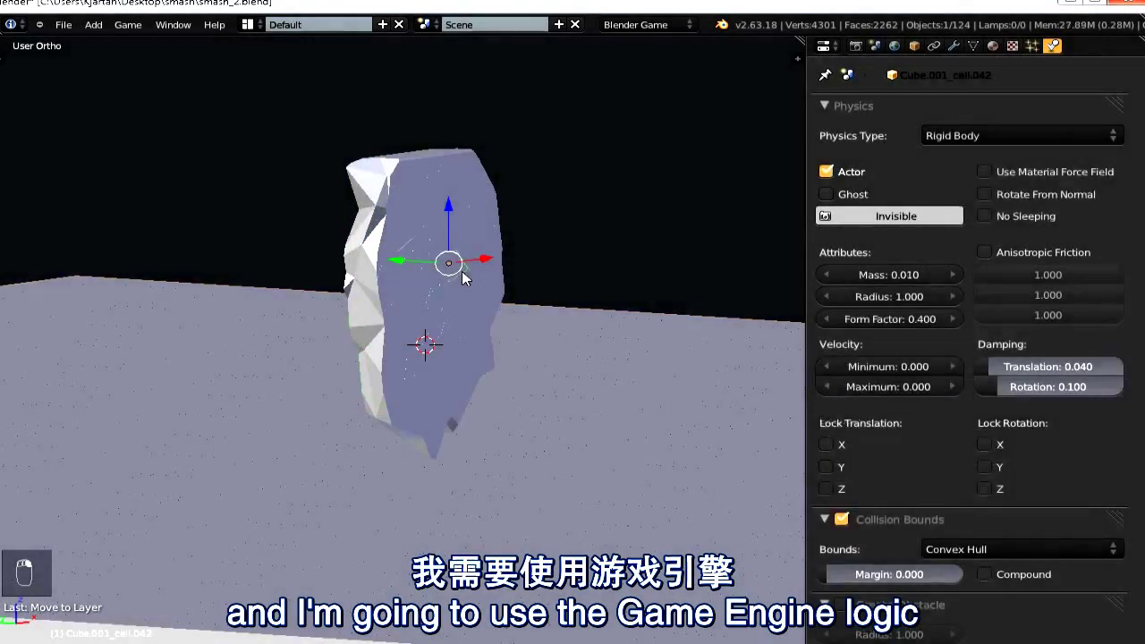
Enable collision bounds on the ground object and set its bounds type to Convex Hull.
right_click(424, 307)
middle_drag(366, 309, 402, 286)
key(ctrl+KP_3)
scroll(532, 510, down, 1)
right_click(532, 509)
key(g)
key(g)
click(841, 345)
click(965, 376)
click(974, 297)
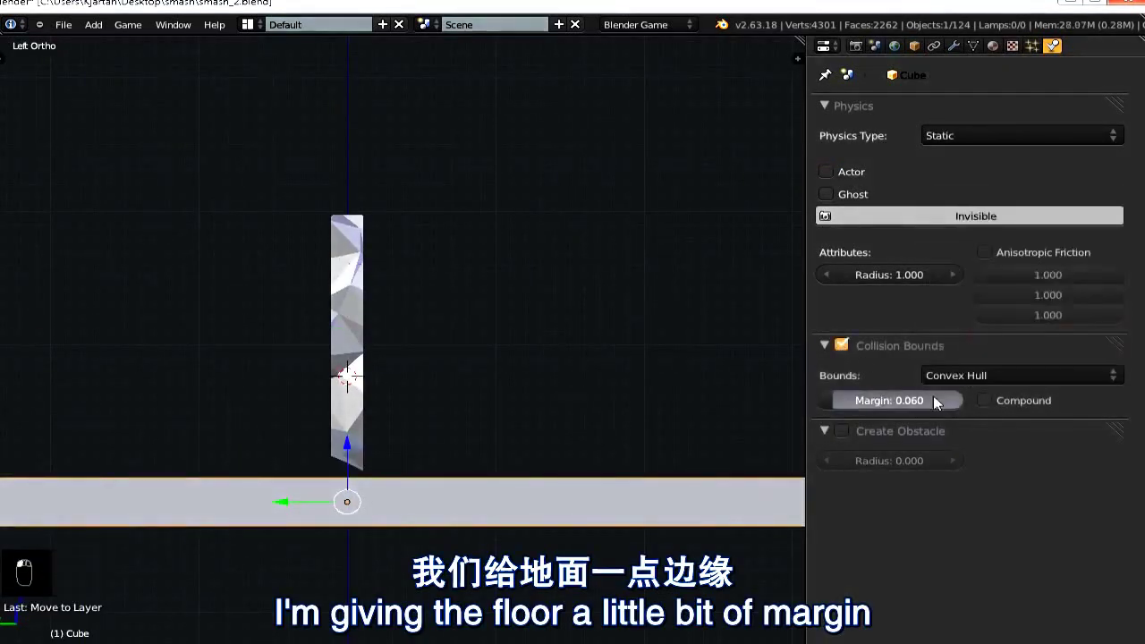
Set the ground's collision margin to 0.1 and move the ground by -0.1 along the Z axis.
click(919, 399)
text(0.1)
key(Return)
text(gz)
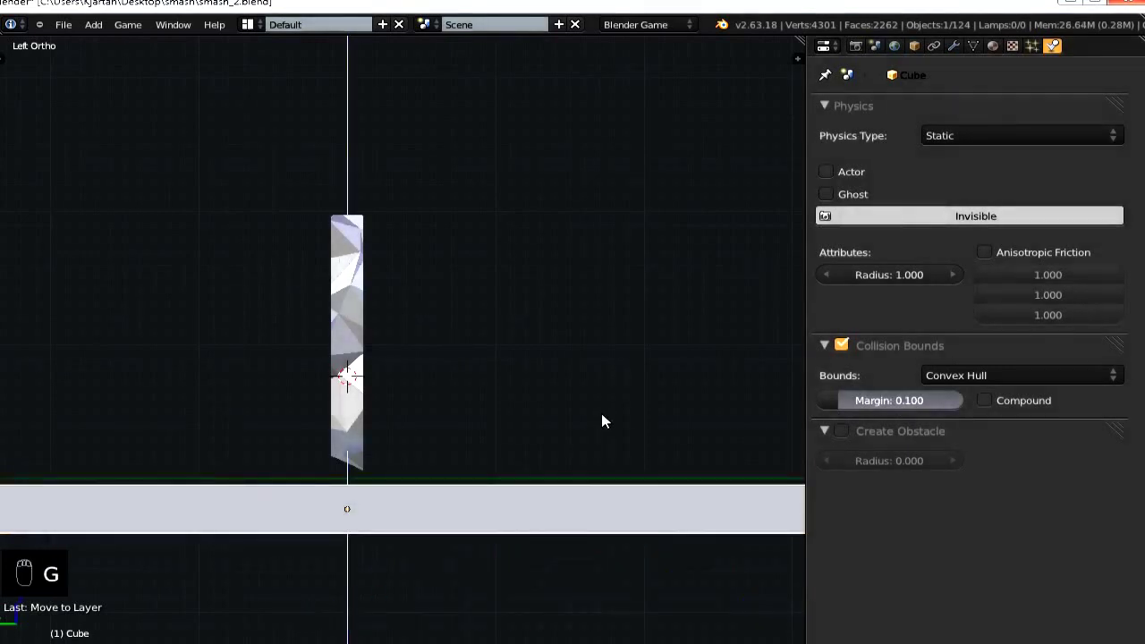
text(-0.1)
key(Return)
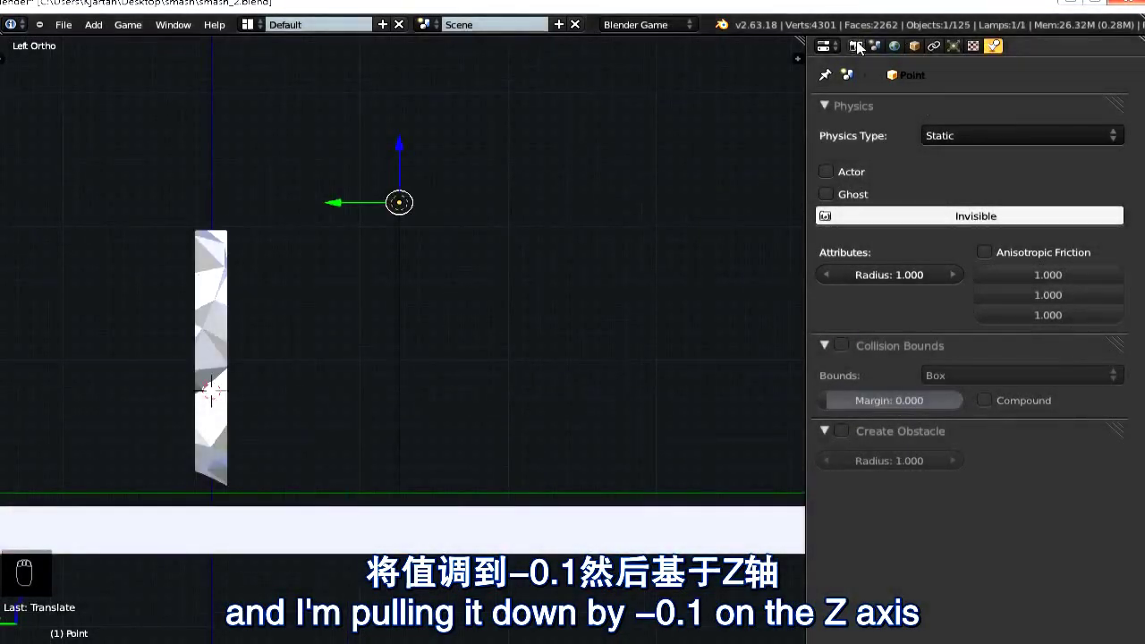
Set the world's physics substeps to 10 and its physics FPS to 24.
click(856, 46)
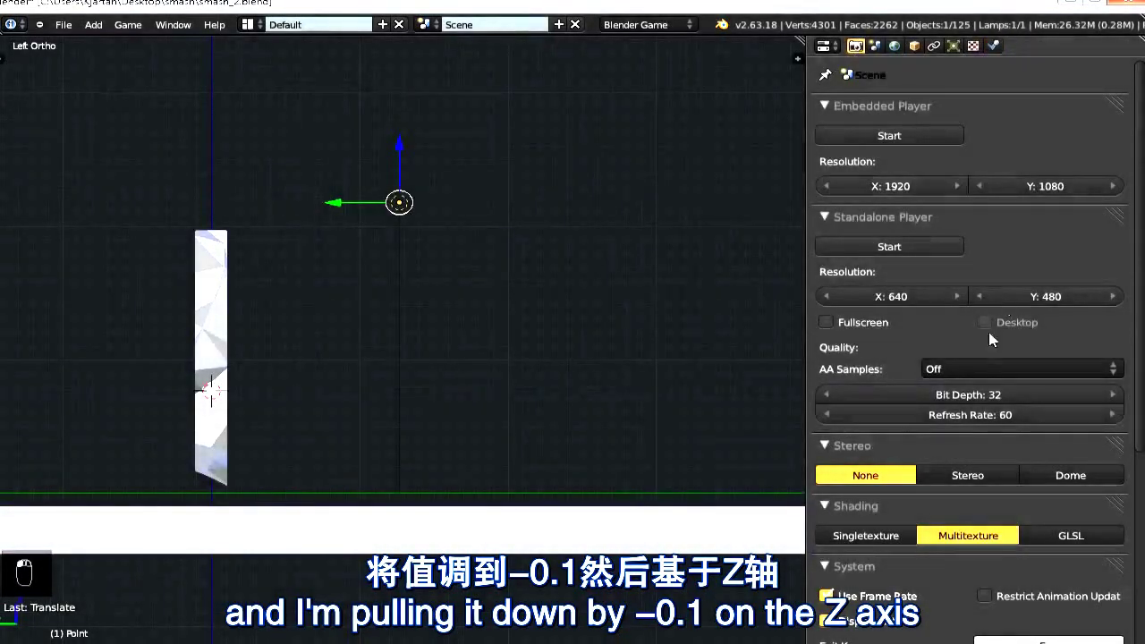
click(894, 46)
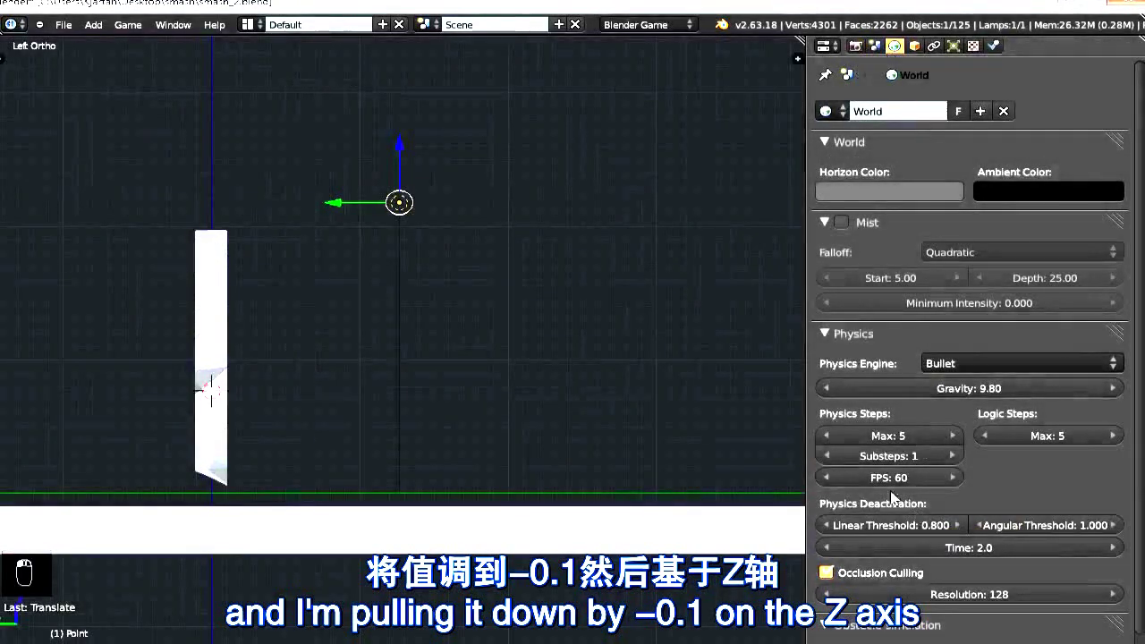
click(921, 455)
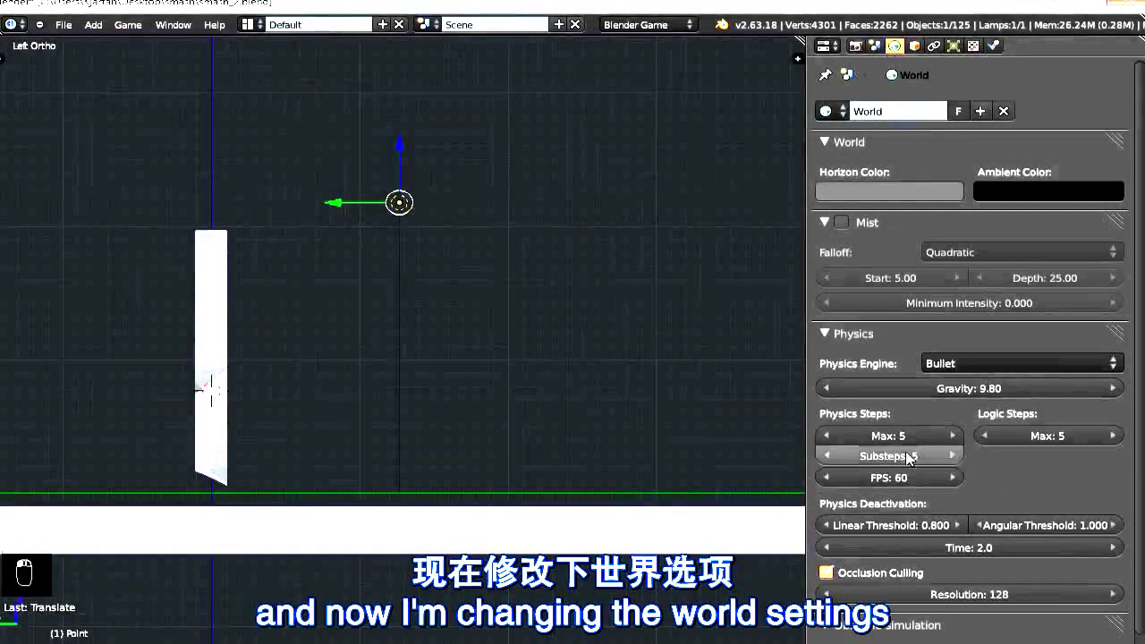
drag(956, 479, 911, 456)
click(905, 479)
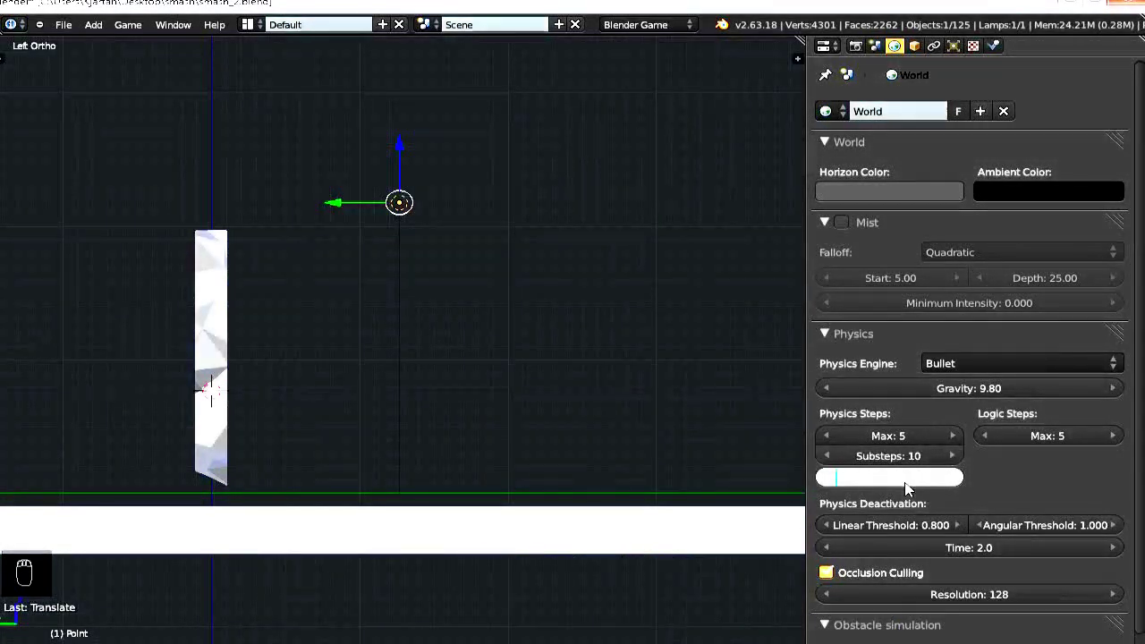
text(24)
key(Return)
Add an icosphere and place it in the air well away from the fractured wall as the projectile.
shift+middle_drag(361, 368, 617, 345)
key(shift+a)
mouse_move(295, 179)
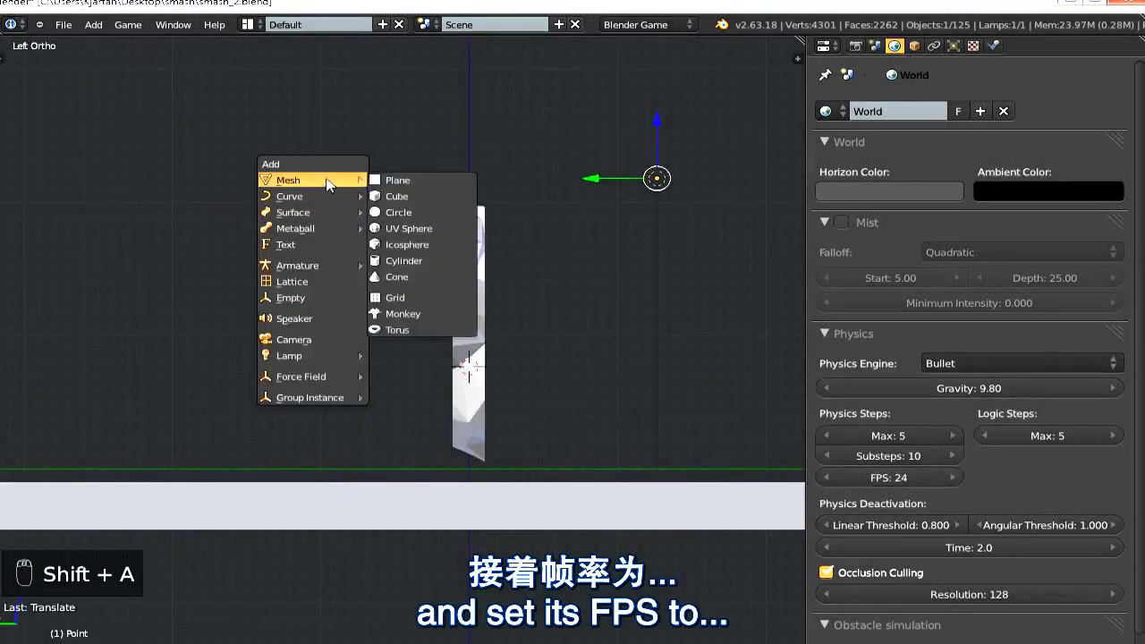
click(423, 243)
shift+middle_drag(414, 375, 516, 372)
scroll(572, 358, down, 2)
key(g)
click(222, 331)
Scale the icosphere down to about half its size, apply the transform and nudge it slightly towards the wall.
key(s)
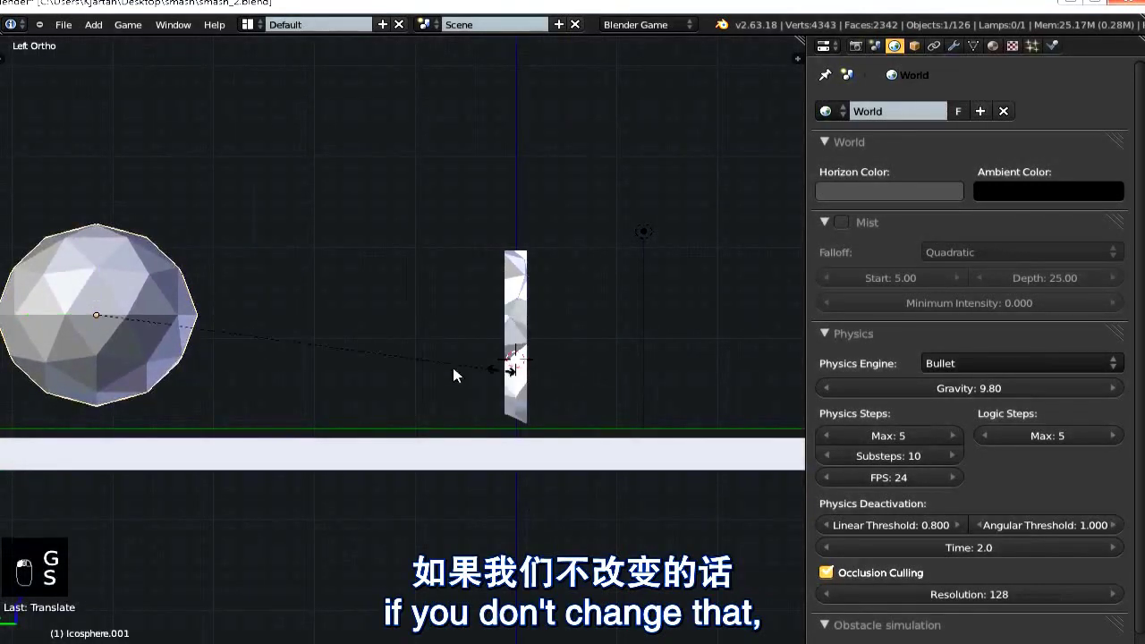
right_click(404, 377)
key(alt+comma)
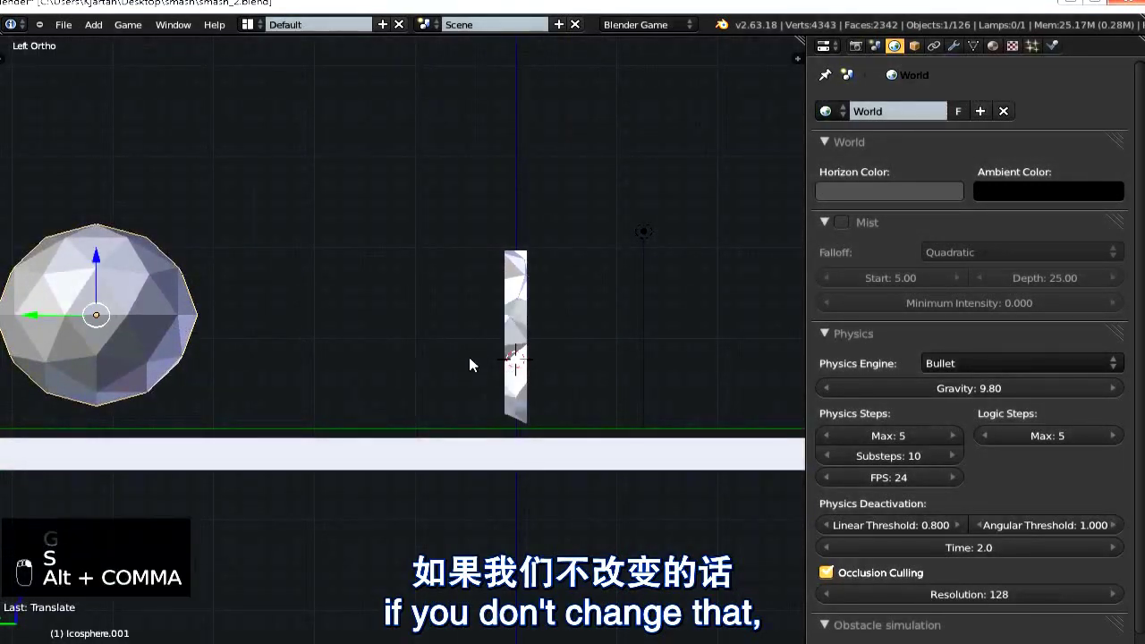
key(s)
click(271, 345)
key(ctrl+a)
click(268, 338)
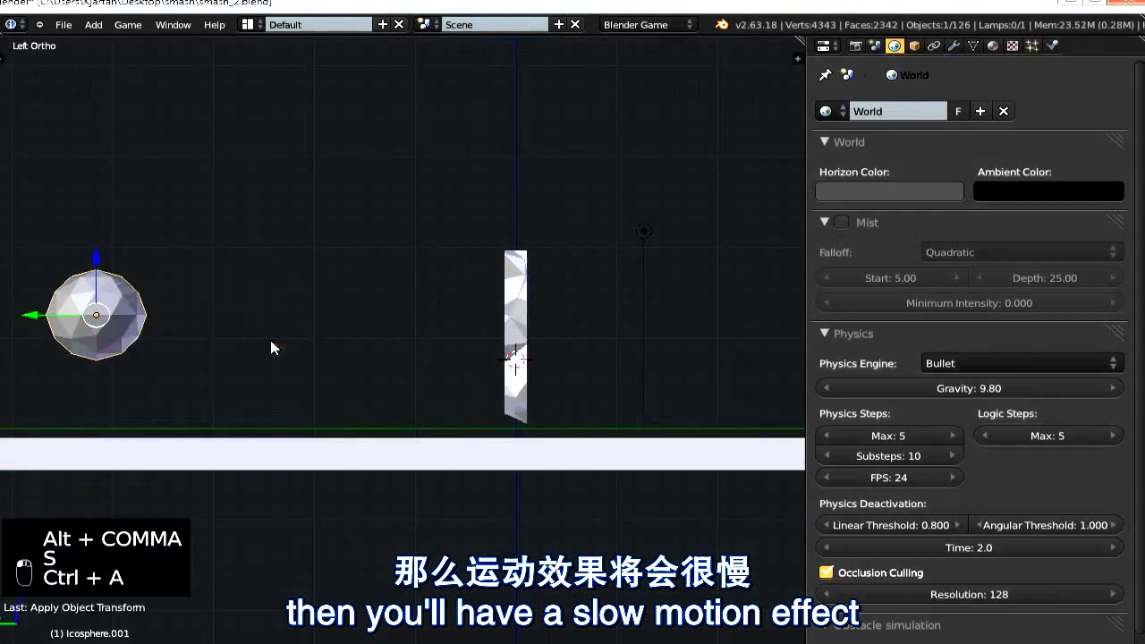
key(g)
click(301, 342)
Split the 3D view horizontally and turn the lower area into a Logic Editor.
middle_drag(302, 342, 457, 385)
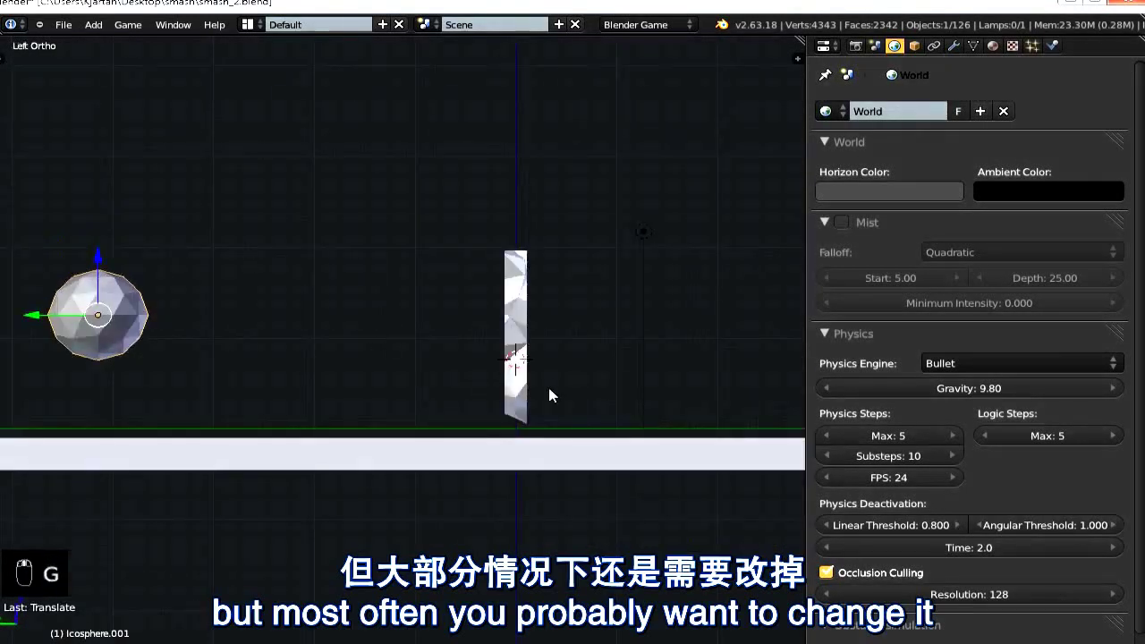
key(shift+space)
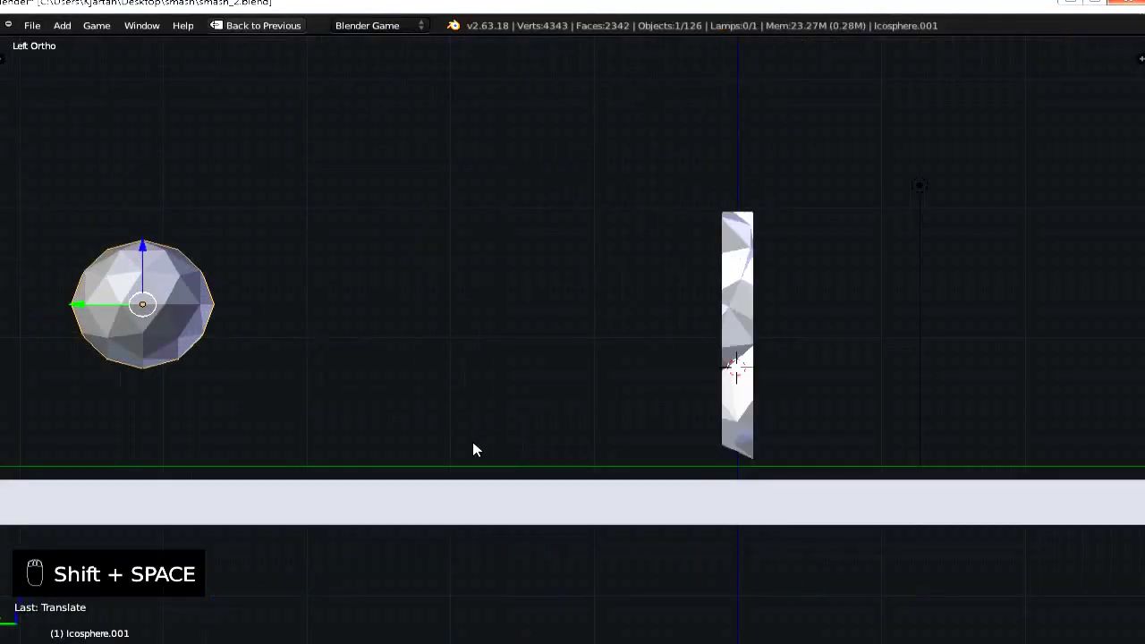
key(shift+space)
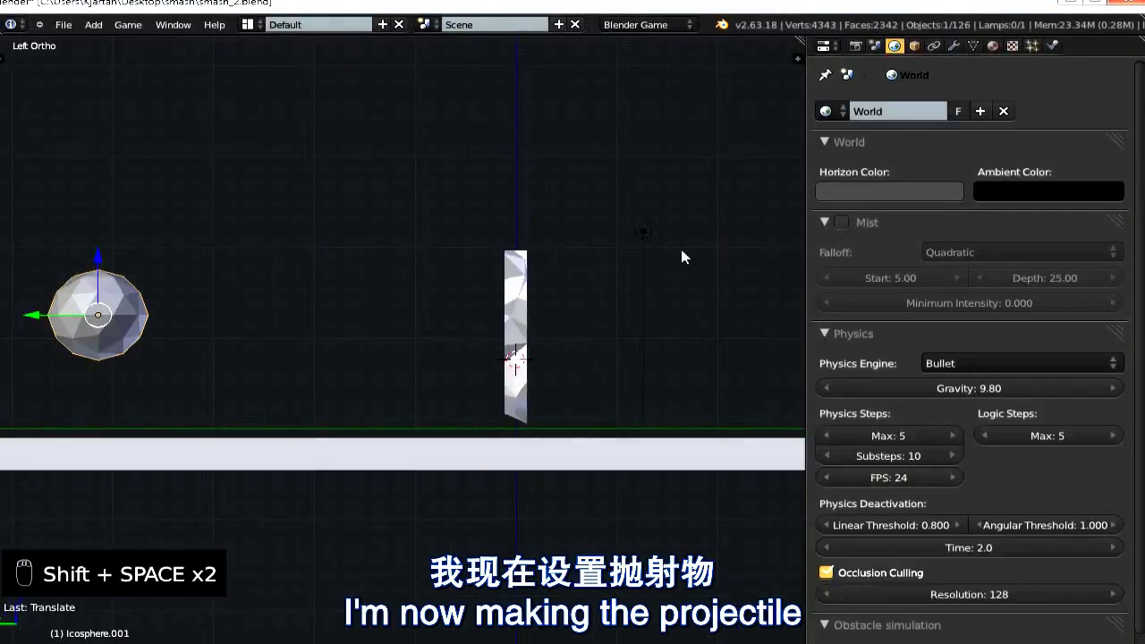
middle_drag(528, 286, 280, 286)
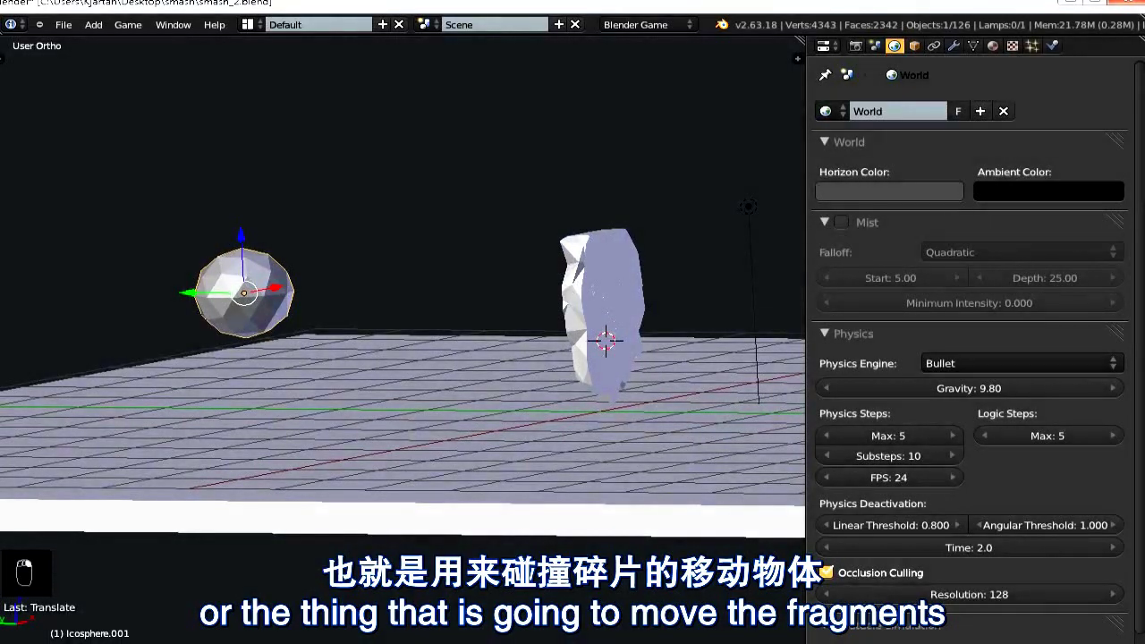
drag(6, 641, 117, 404)
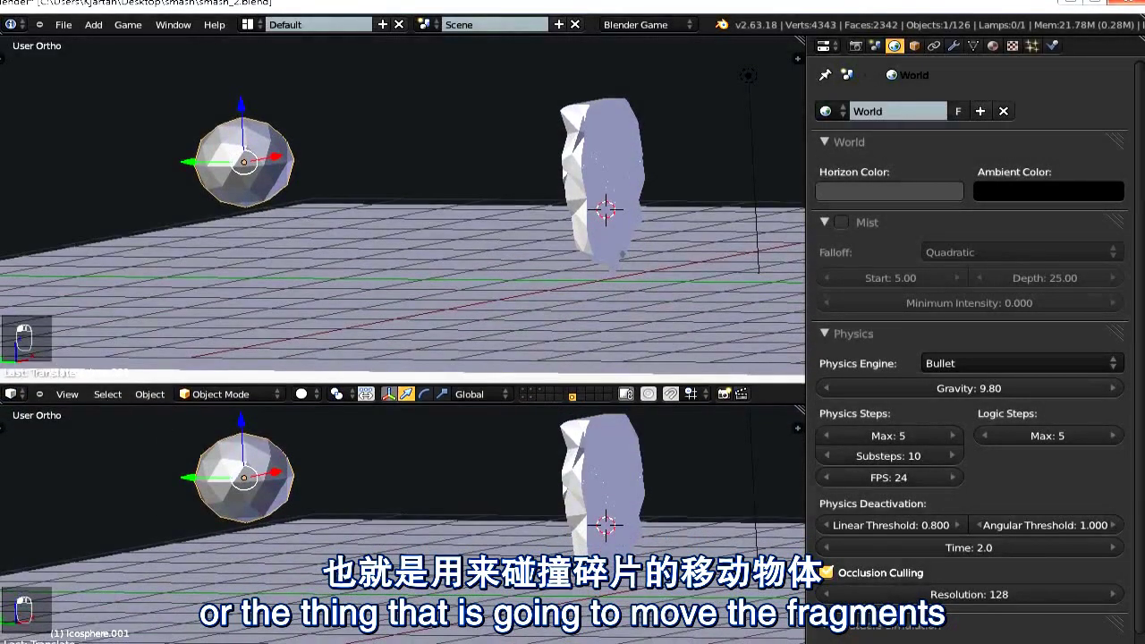
click(11, 637)
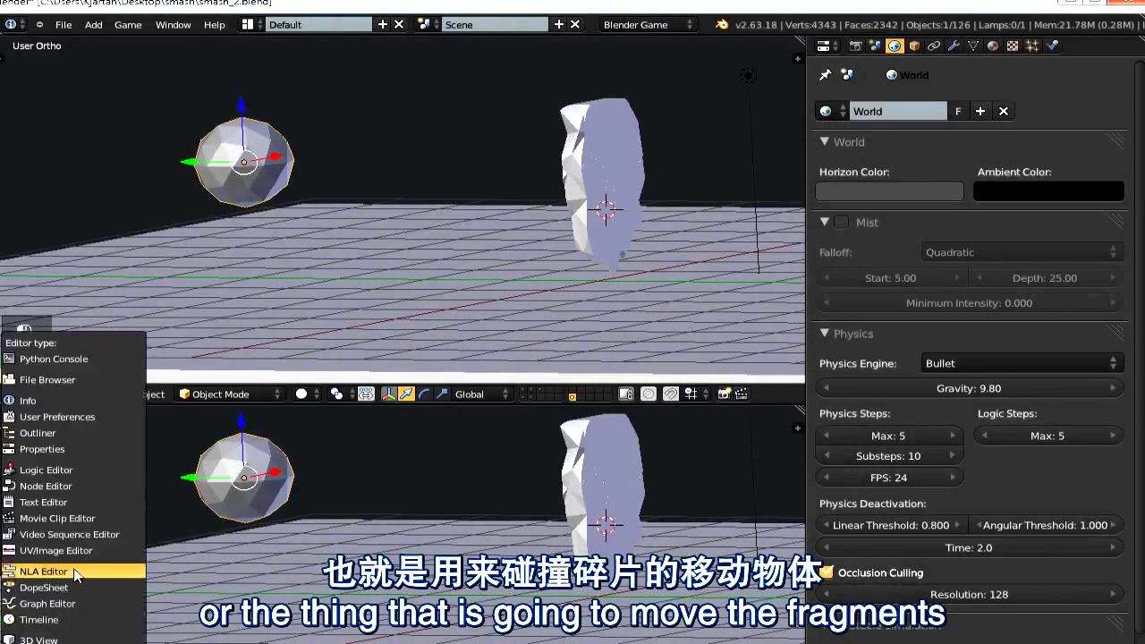
click(70, 471)
Add an Always sensor and a Simple Motion actuator to the icosphere.
click(349, 503)
click(358, 478)
middle_drag(439, 544, 200, 510)
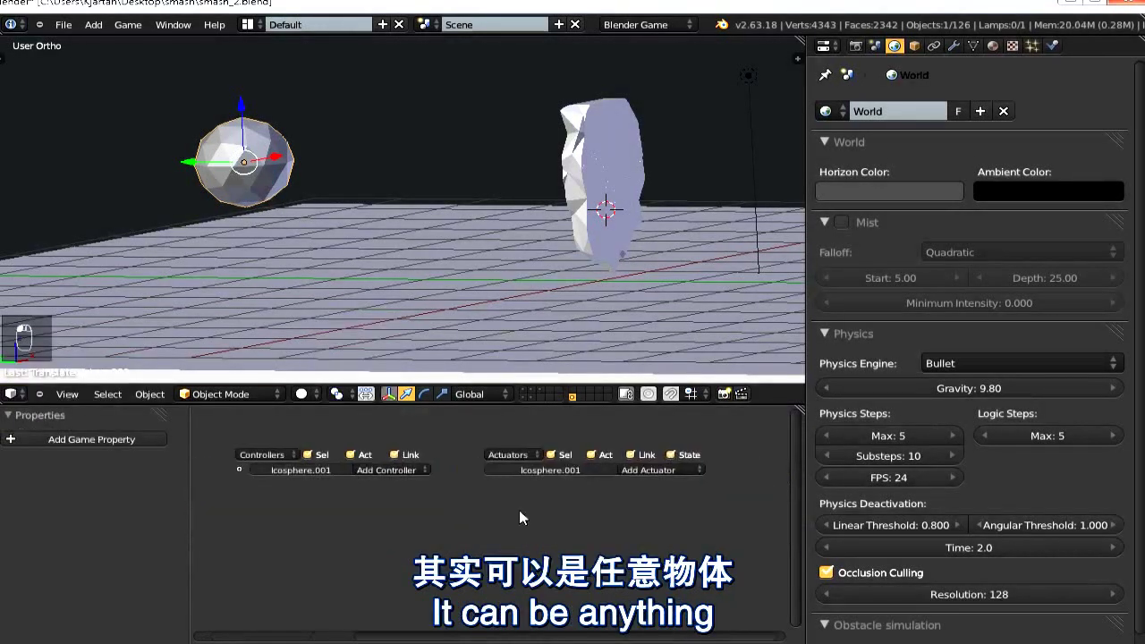
click(658, 472)
click(666, 371)
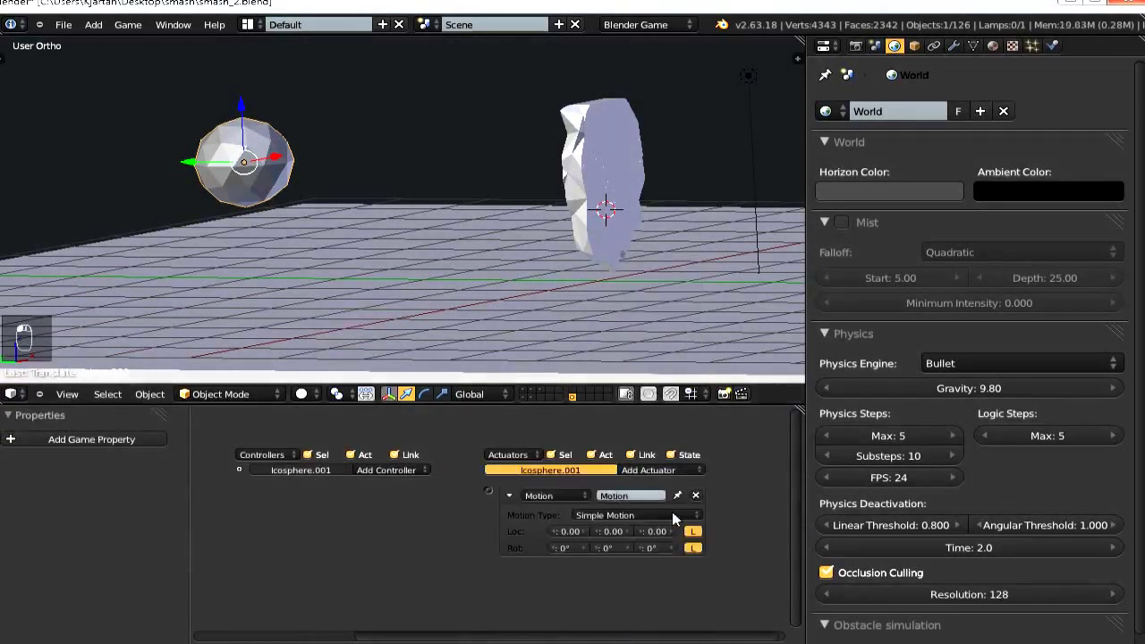
Set the Motion actuator's Y location to -0.13 and link the Always sensor to the actuator.
middle_drag(465, 358, 227, 250)
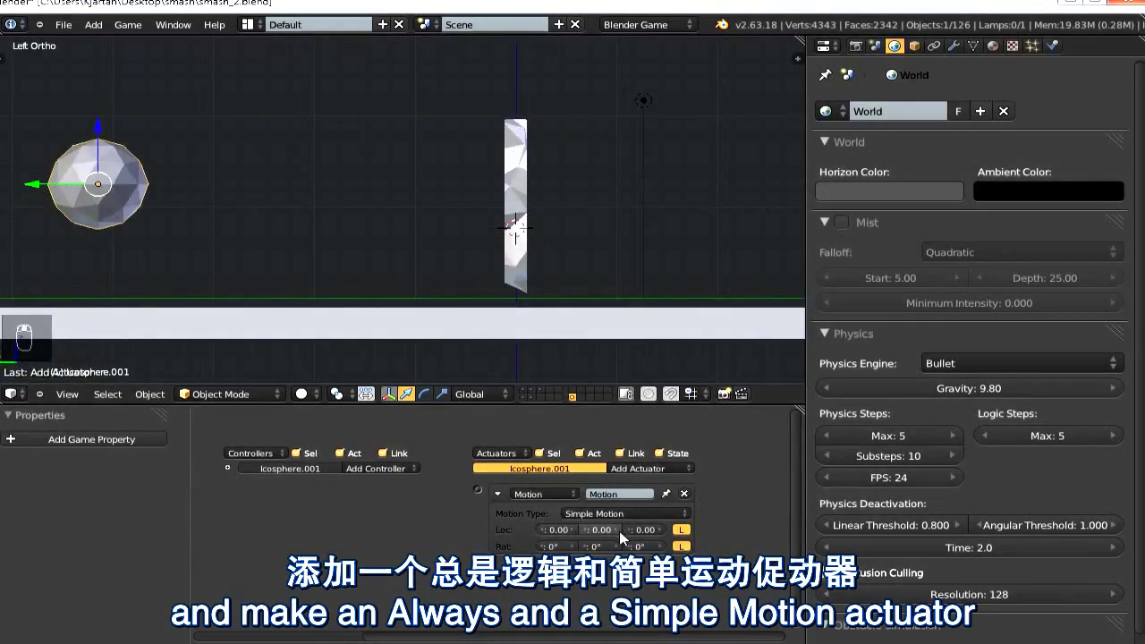
scroll(622, 537, up, 2)
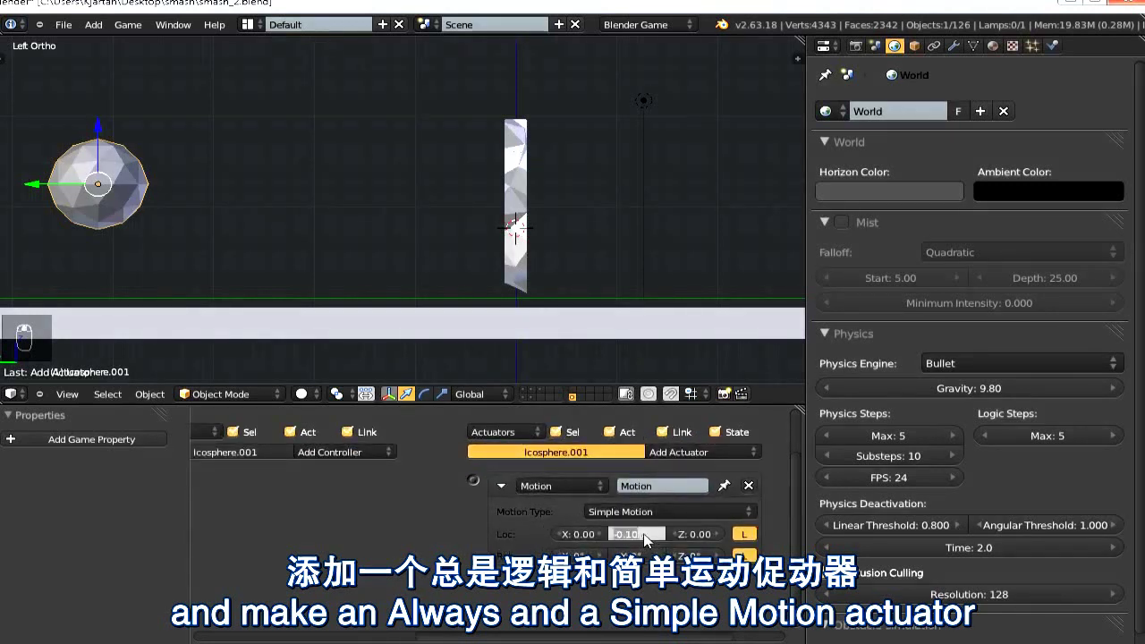
text(-0.13)
key(Return)
middle_drag(482, 540, 493, 540)
scroll(493, 540, down, 3)
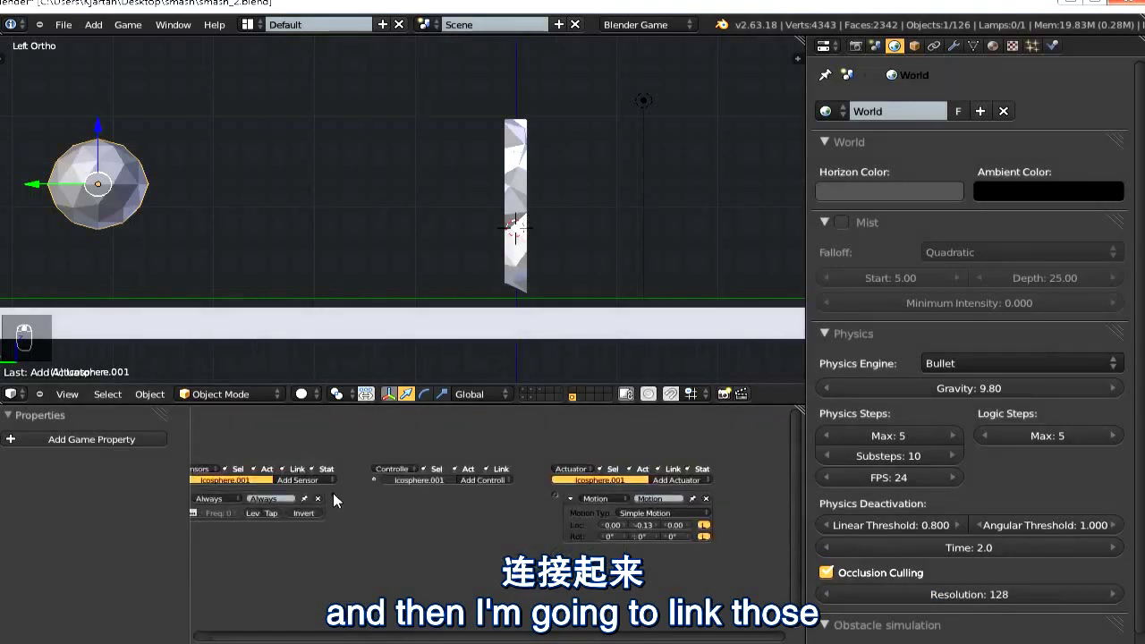
drag(332, 494, 554, 493)
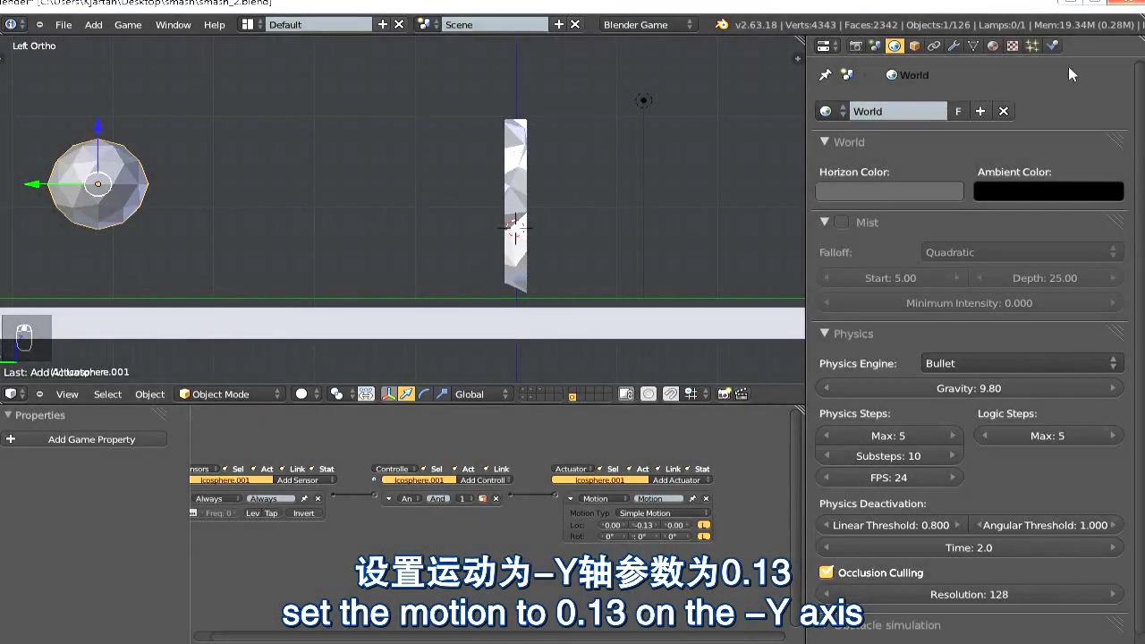
Show the icosphere's physics settings and test-run the game simulation.
click(1052, 46)
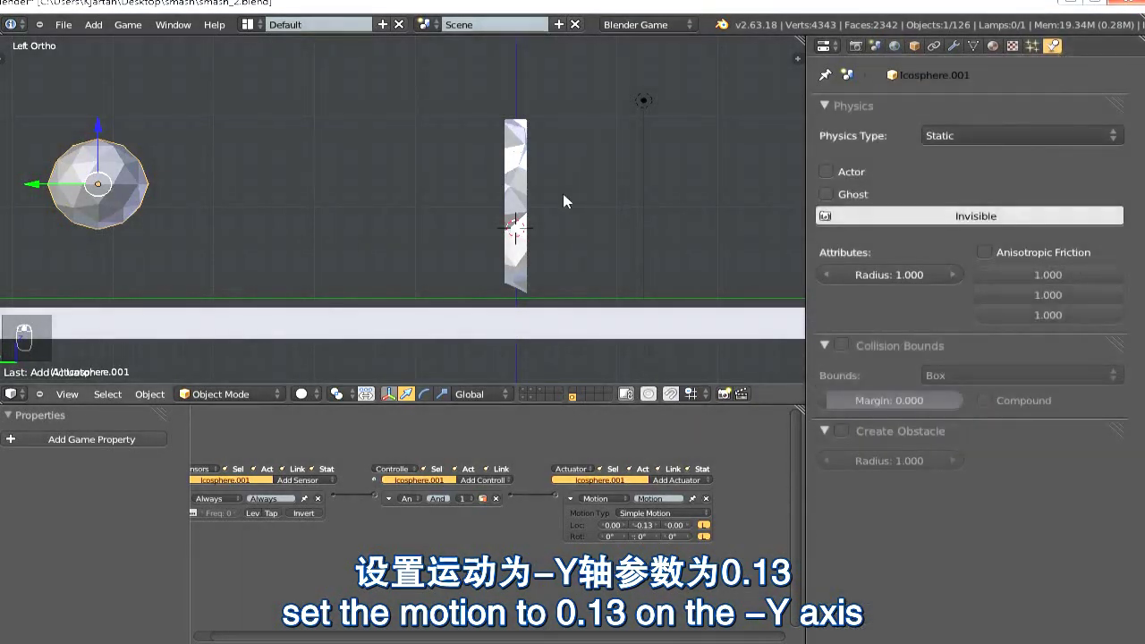
key(p)
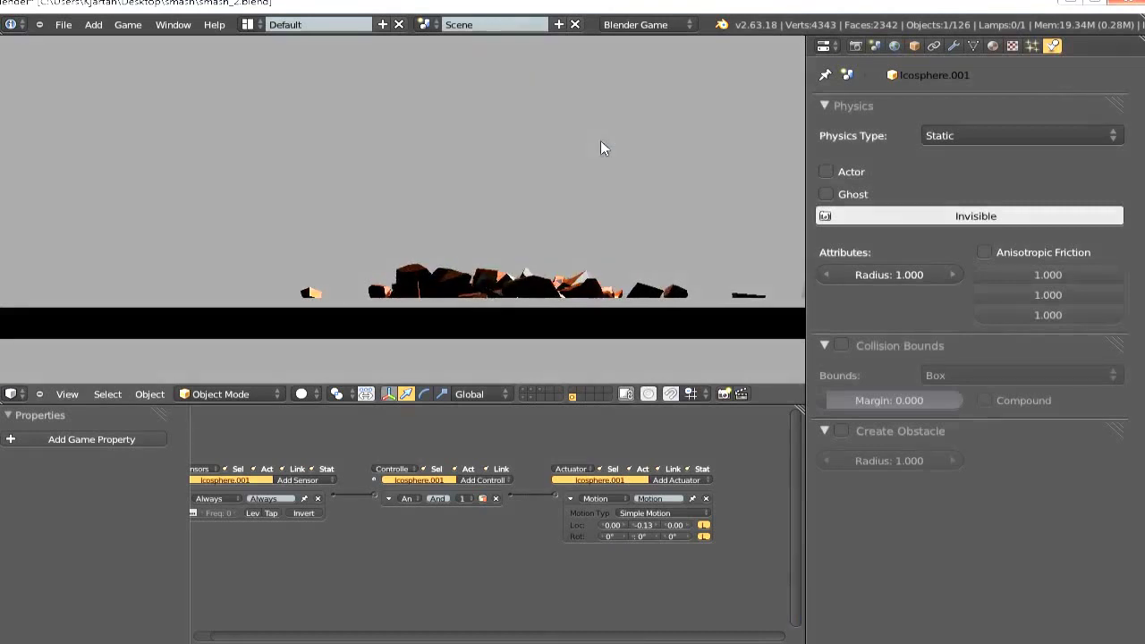
key(Escape)
Add an Always sensor to the shard at the wall's upper edge and maximize the Logic Editor.
right_click(514, 152)
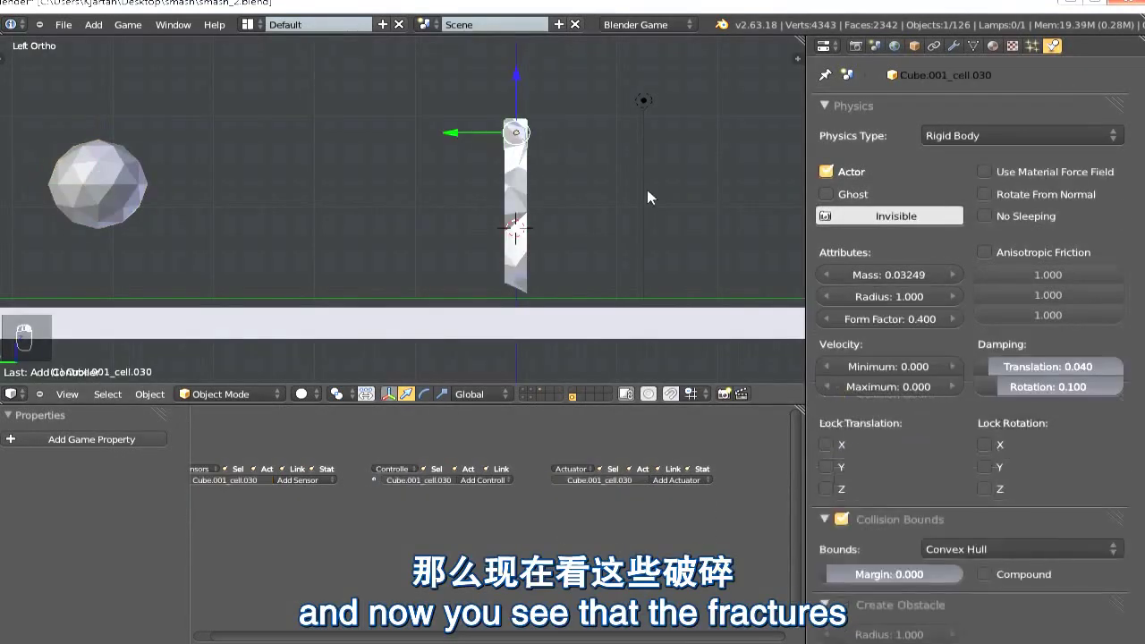
middle_drag(553, 141, 503, 151)
right_click(262, 161)
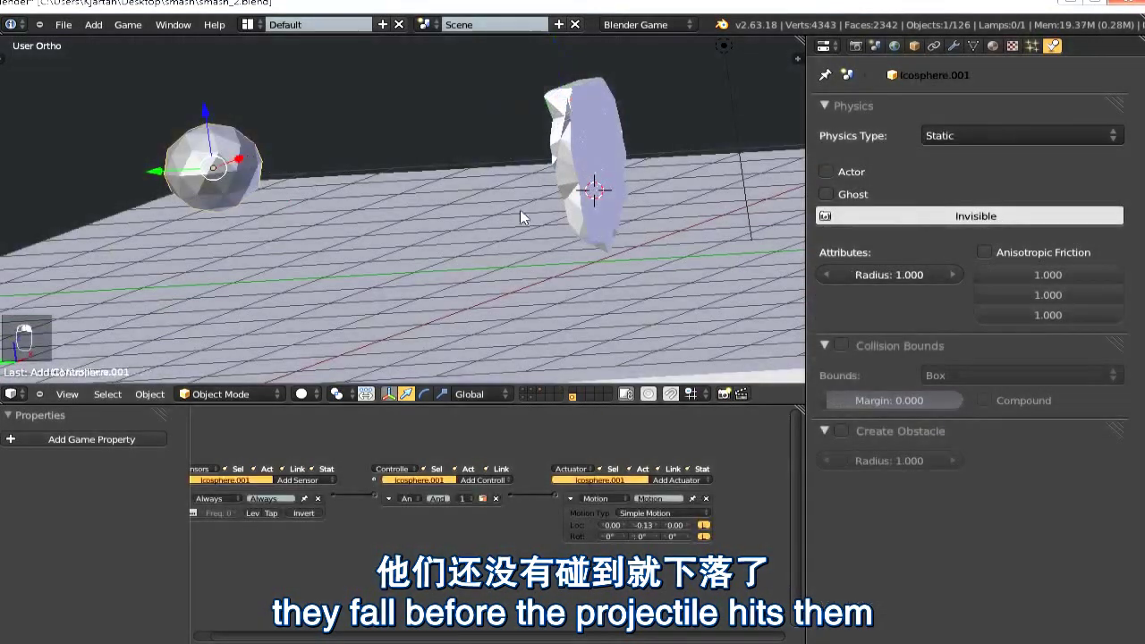
right_click(597, 126)
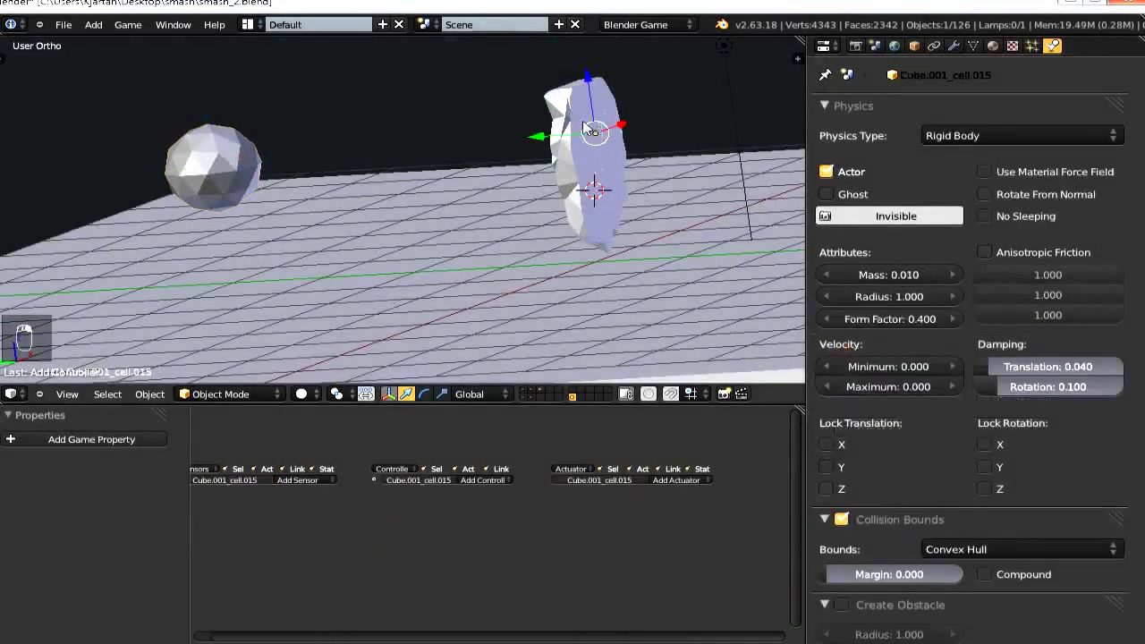
middle_drag(554, 224, 506, 247)
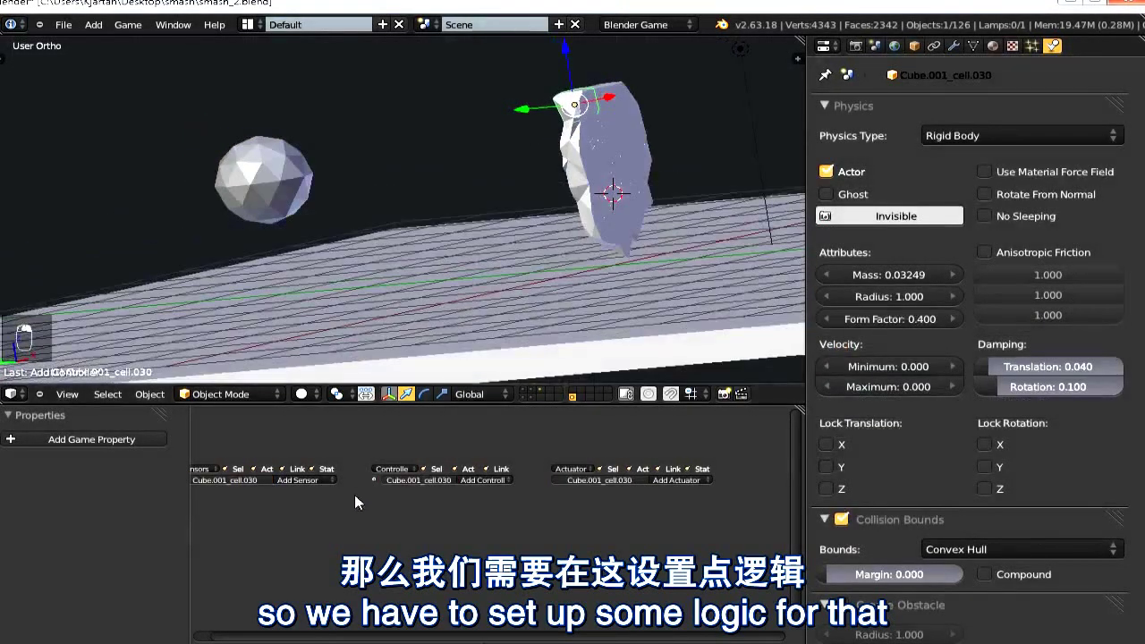
click(298, 479)
click(304, 501)
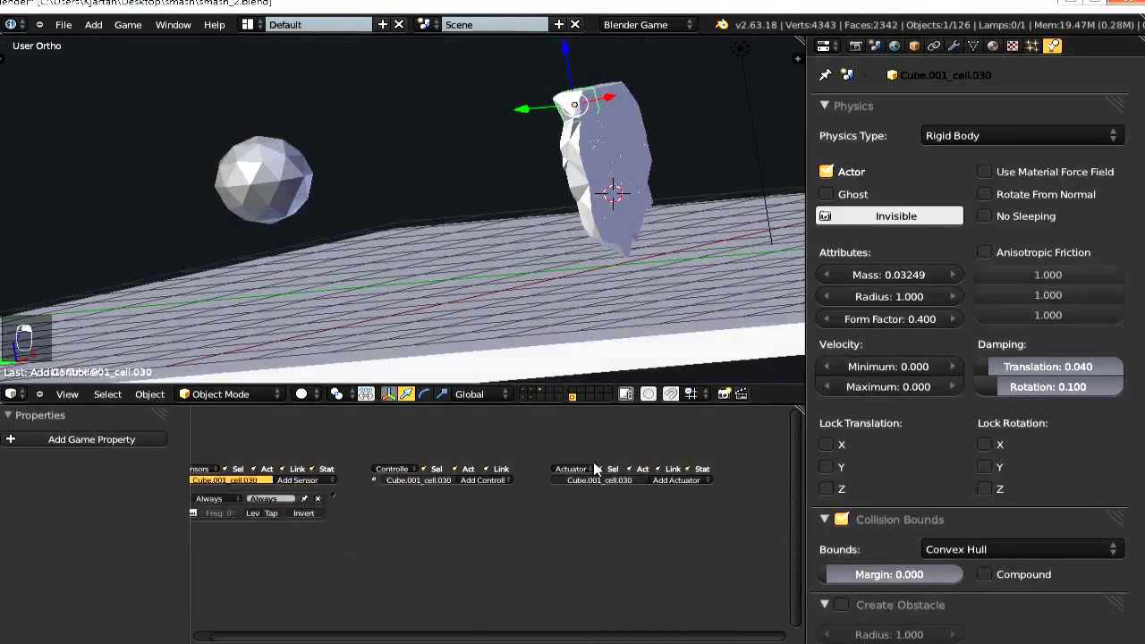
key(shift+space)
middle_drag(525, 447, 581, 475)
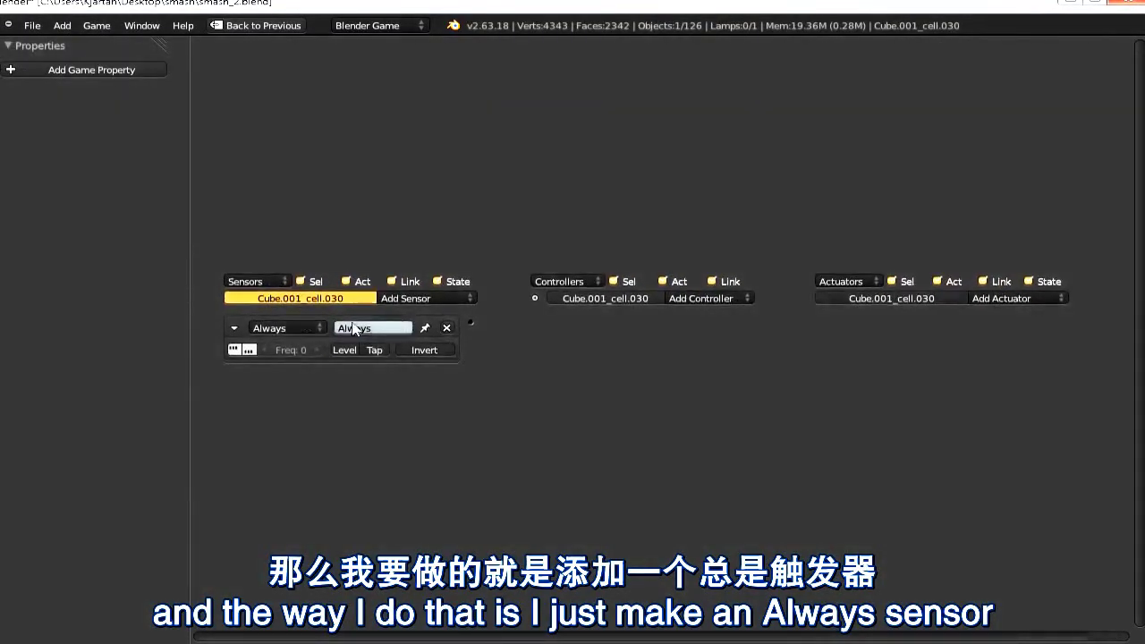
Add an Edit Object actuator to the shard, set it to Dynamics with Suspend Dynamics, and link the Always sensor to it.
click(1001, 298)
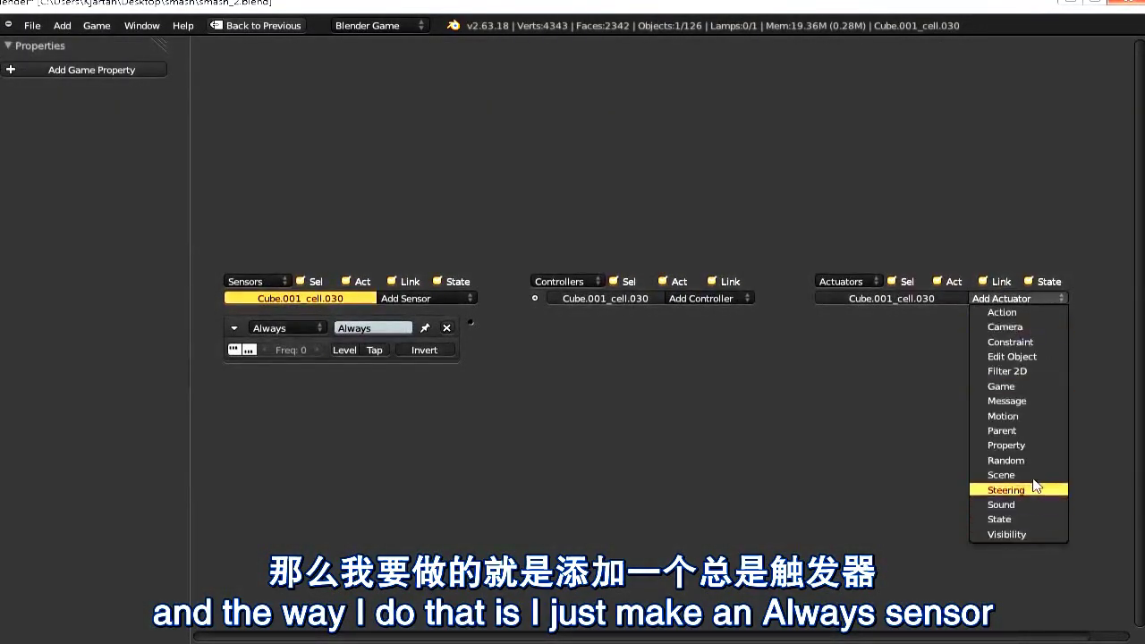
click(1030, 357)
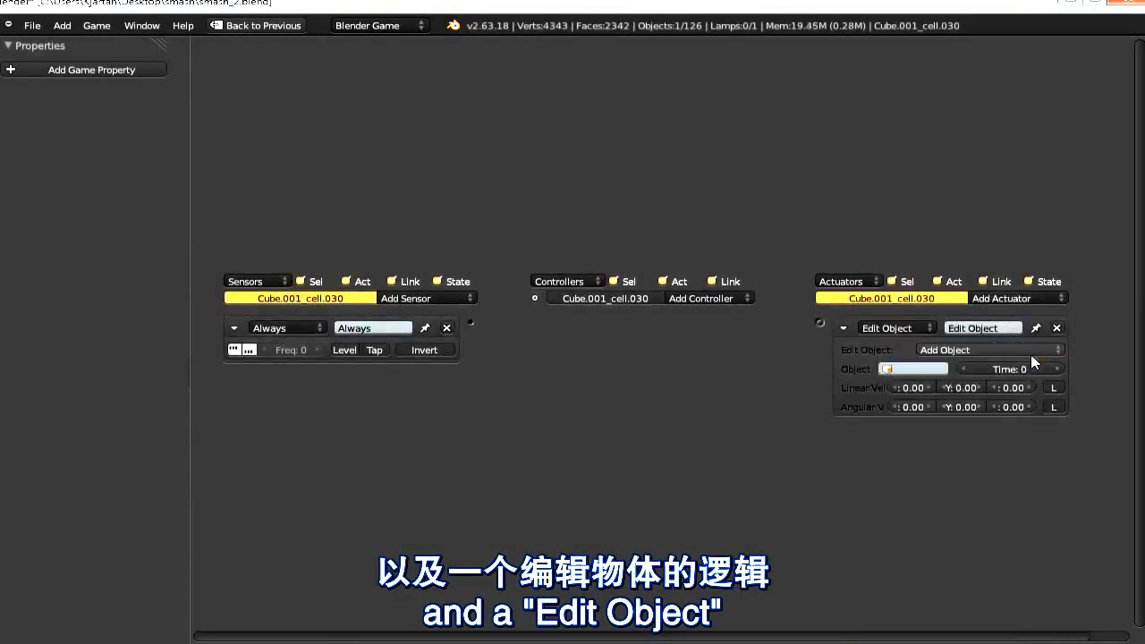
click(1027, 350)
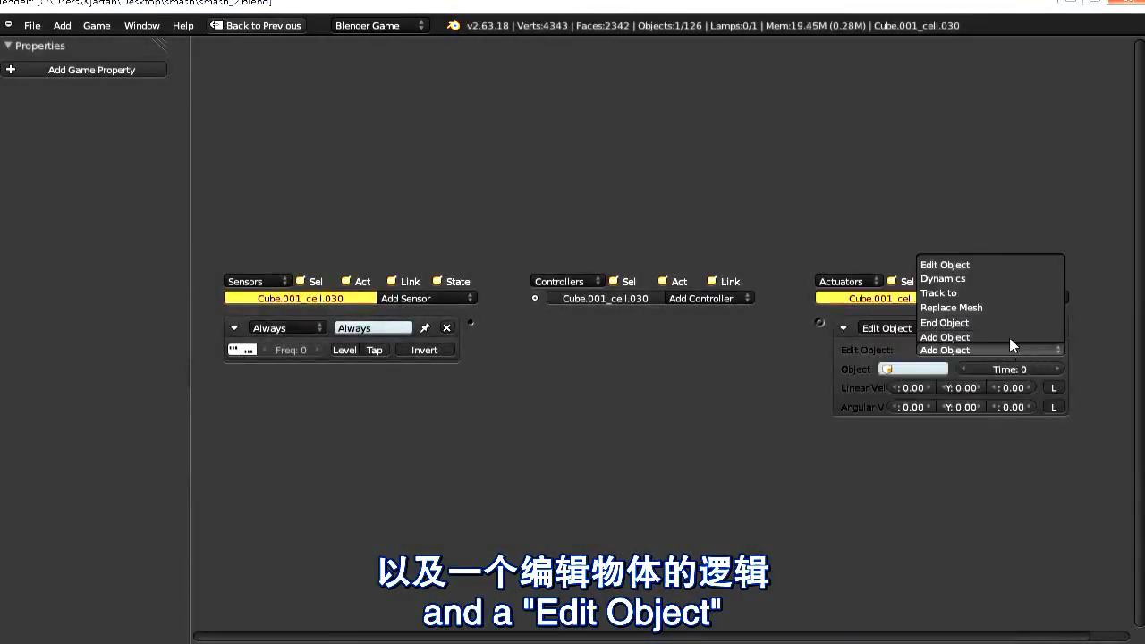
click(973, 280)
click(975, 369)
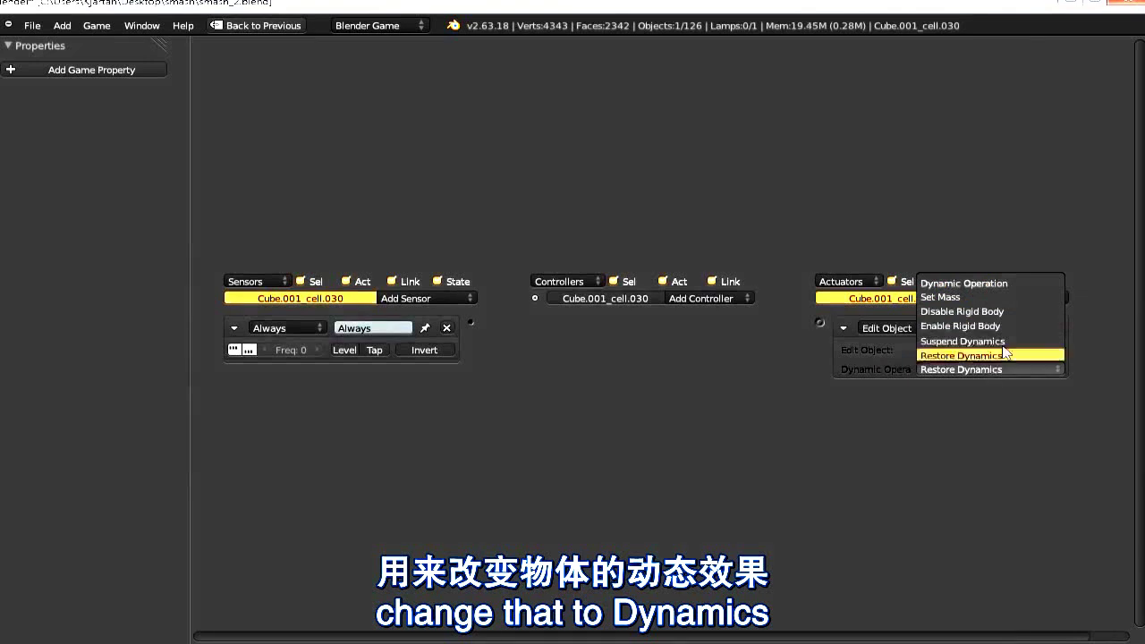
click(1008, 342)
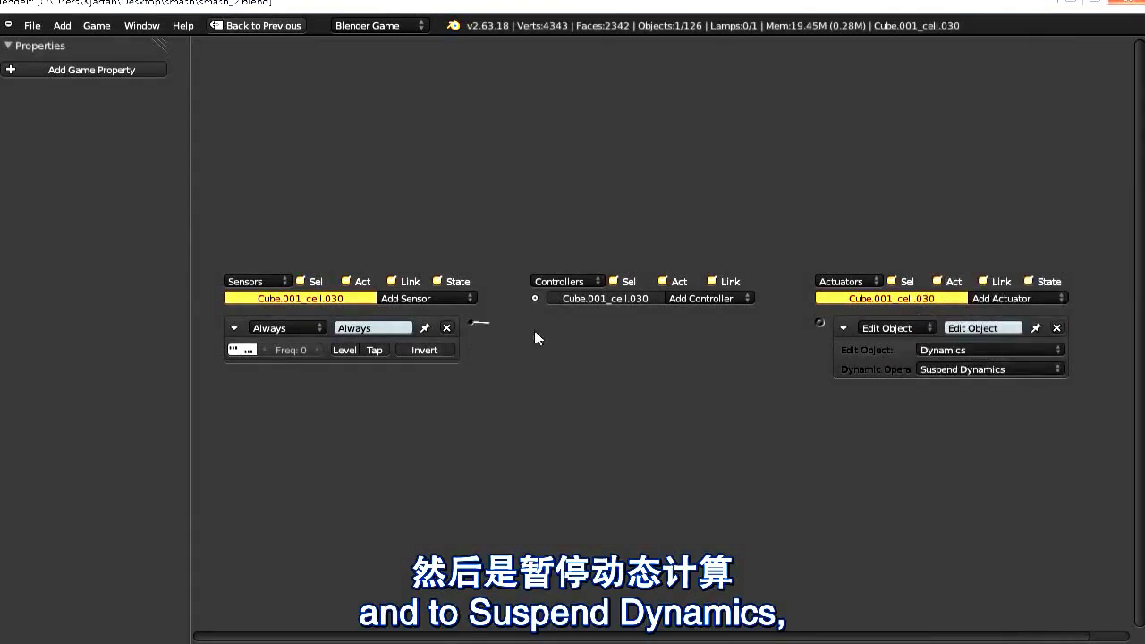
drag(651, 348, 820, 324)
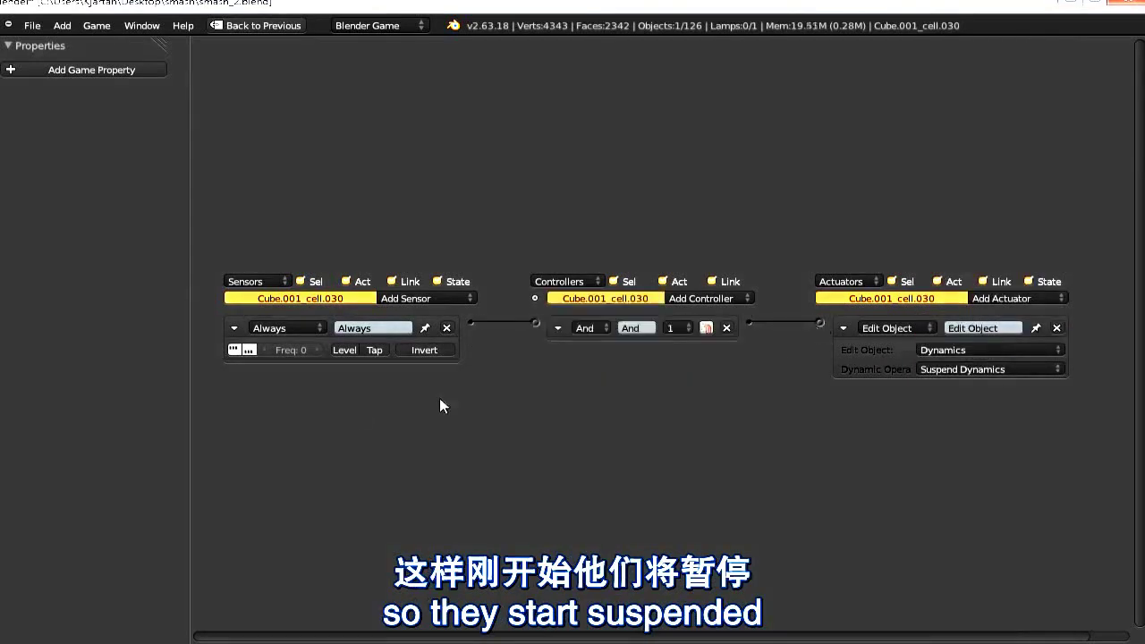
Add a Near sensor to the shard with its property set to trigger.
click(450, 302)
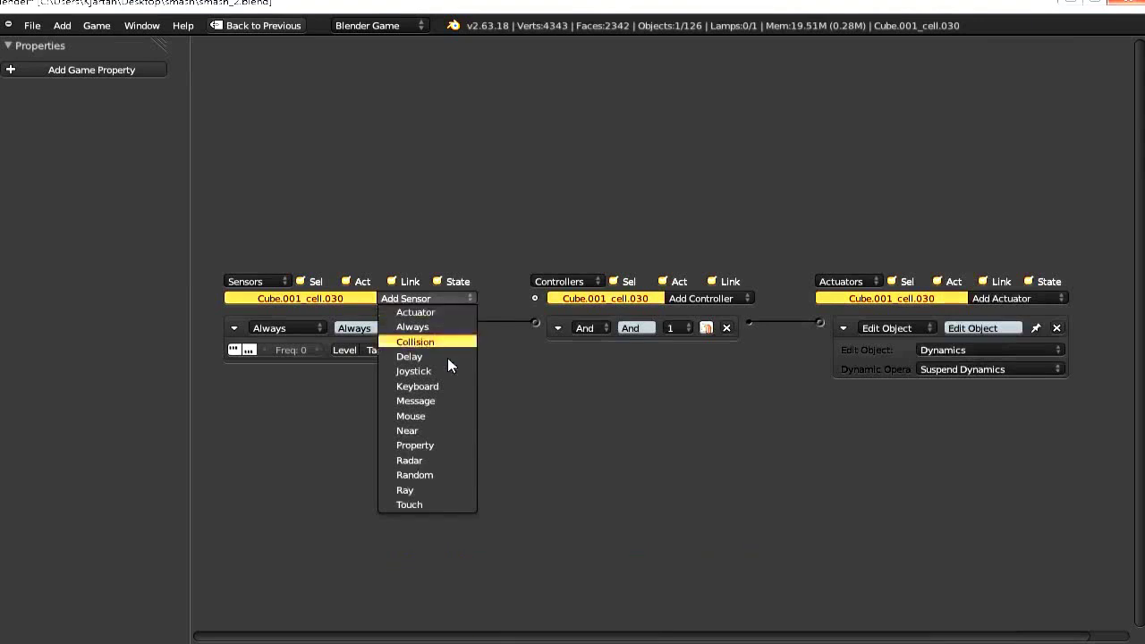
click(447, 431)
click(356, 426)
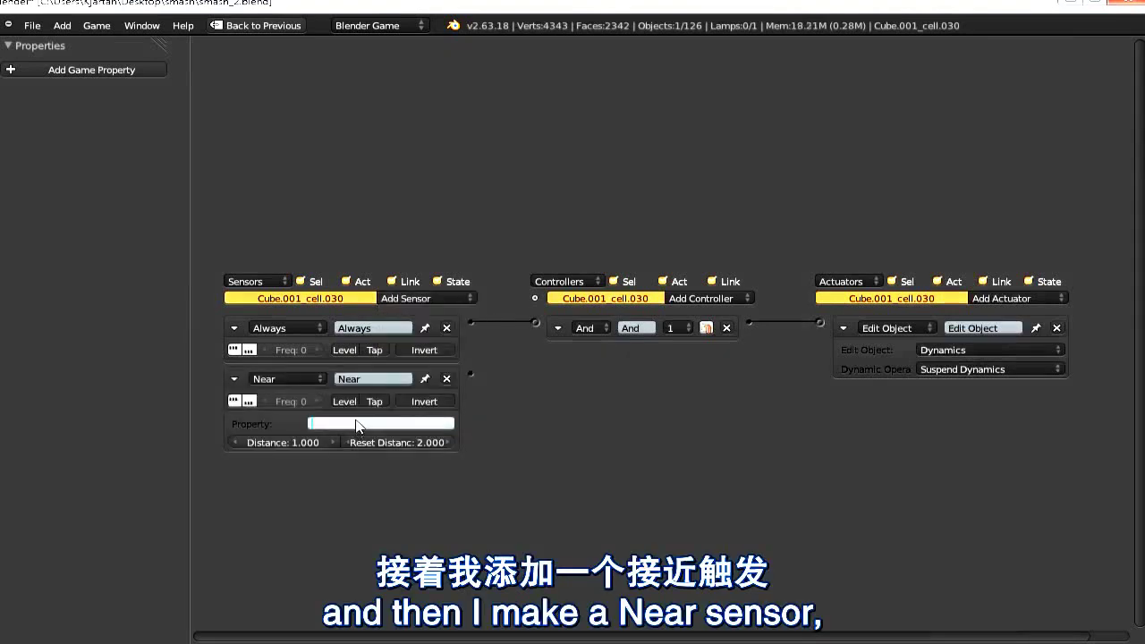
text(trigger)
key(Return)
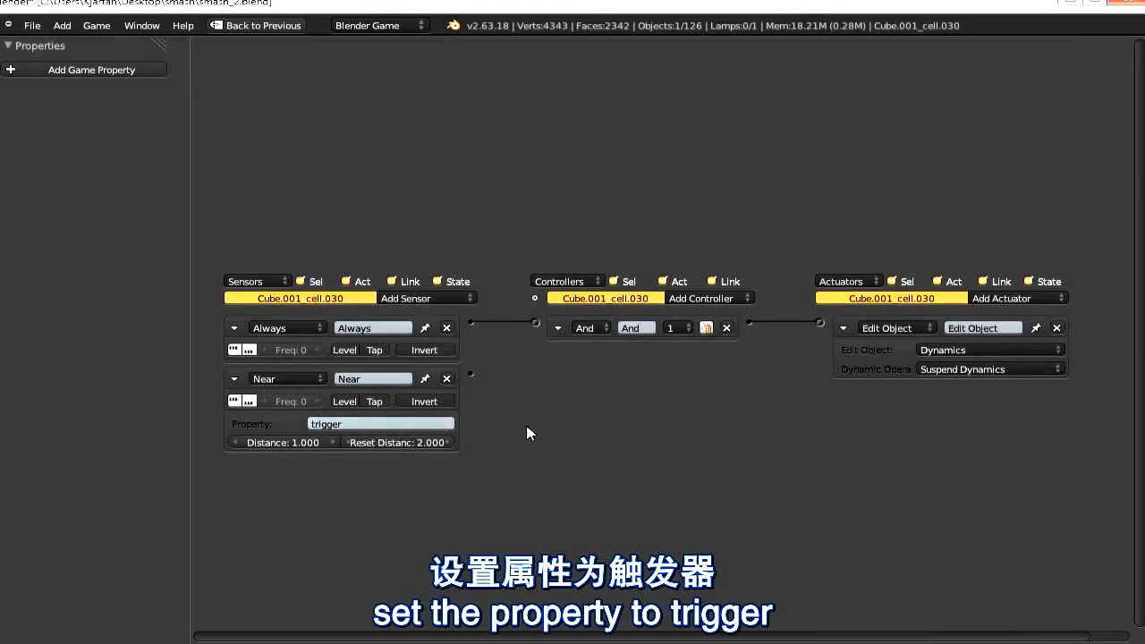
Add a second Edit Object actuator set to Dynamics with Restore Dynamics and link the Near sensor to it.
click(1039, 299)
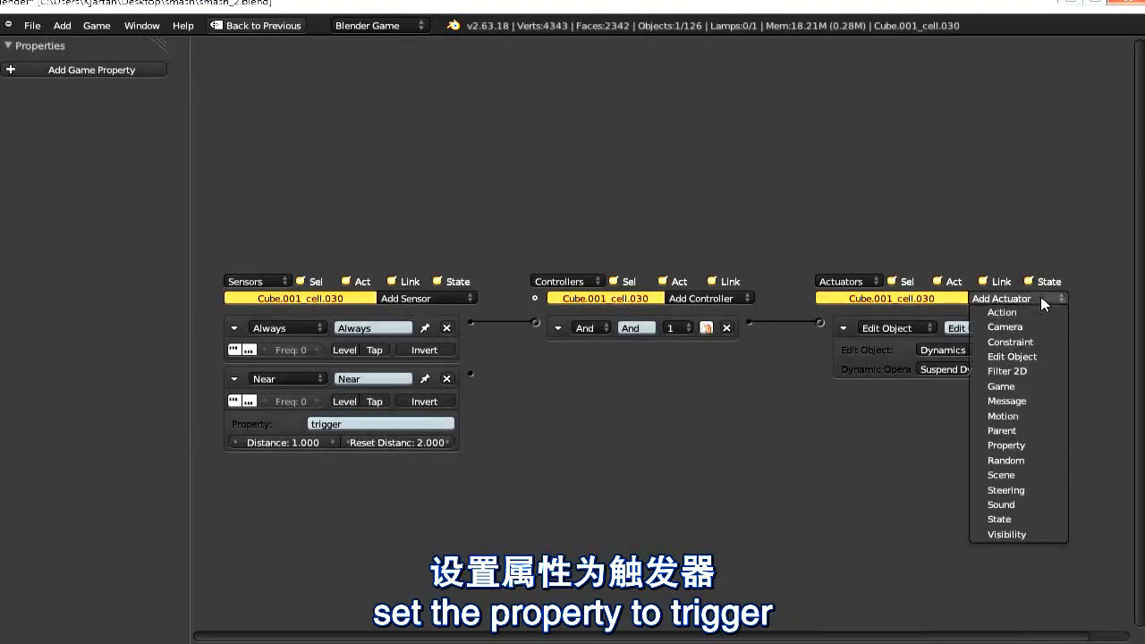
click(1010, 356)
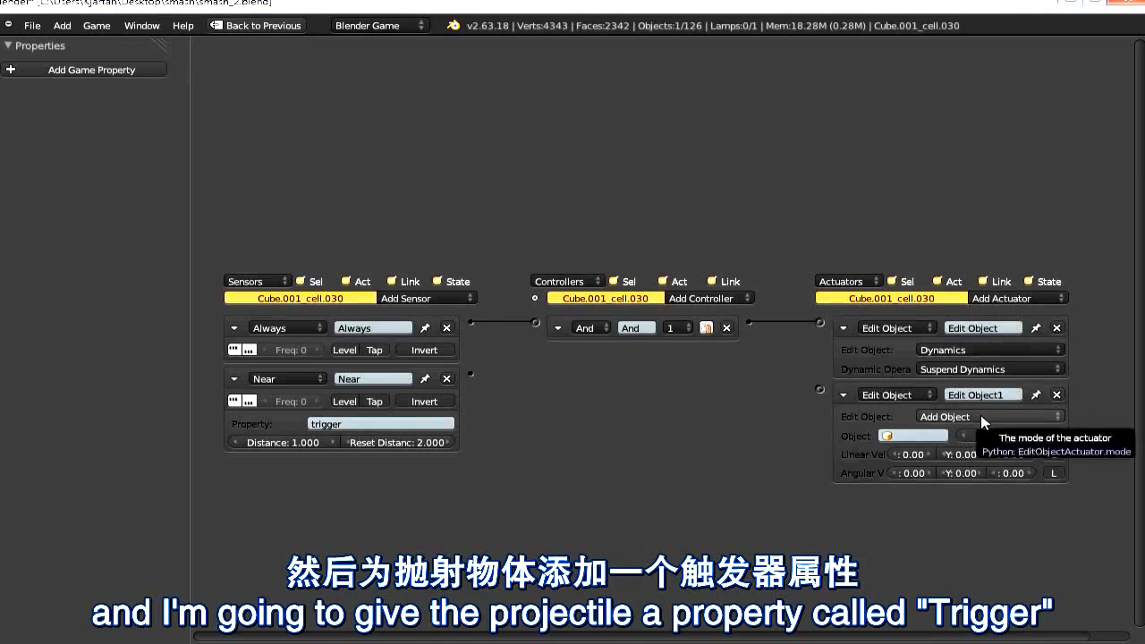
click(980, 415)
click(980, 349)
click(977, 435)
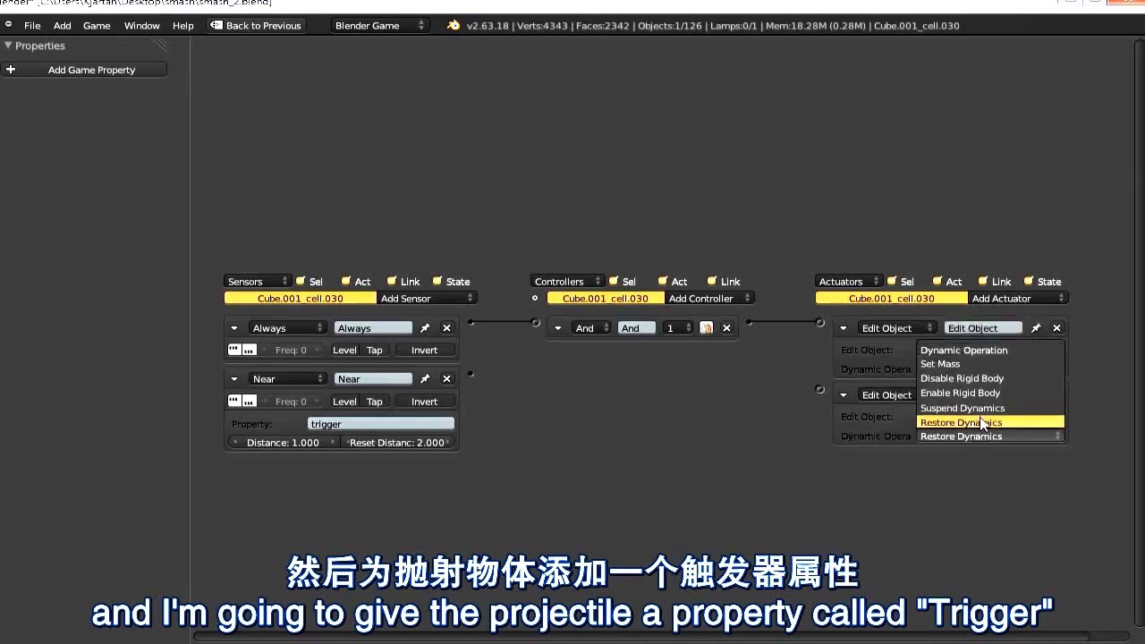
click(977, 423)
drag(471, 372, 819, 389)
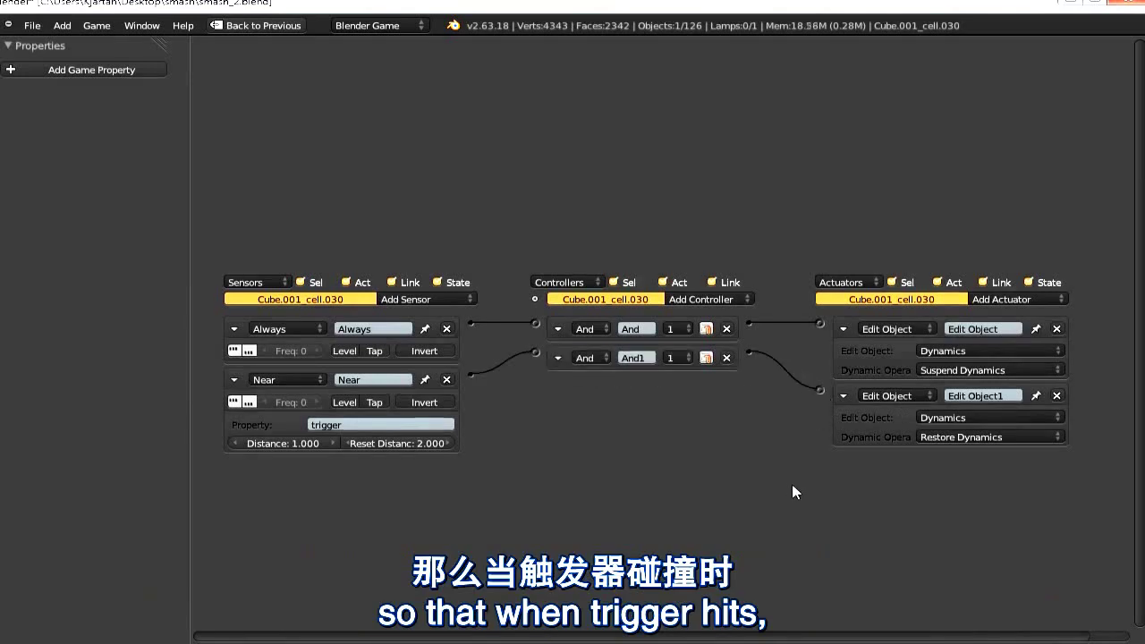
Add a game property named trigger to the icosphere and restore the normal screen layout.
key(shift+space)
right_click(263, 179)
key(shift+space)
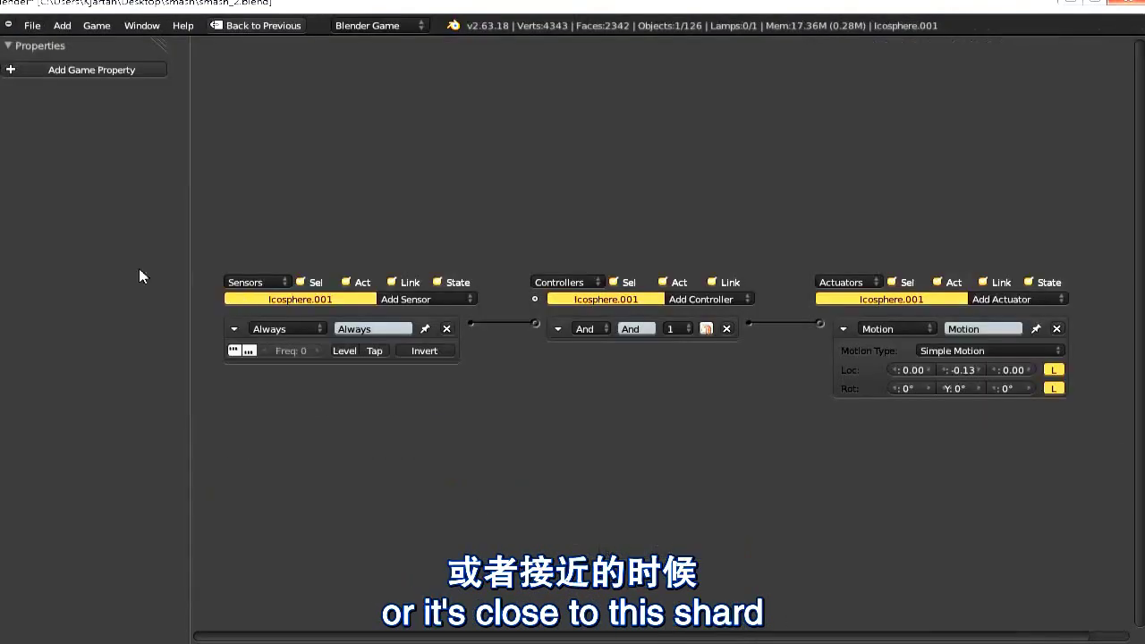
click(99, 70)
click(27, 96)
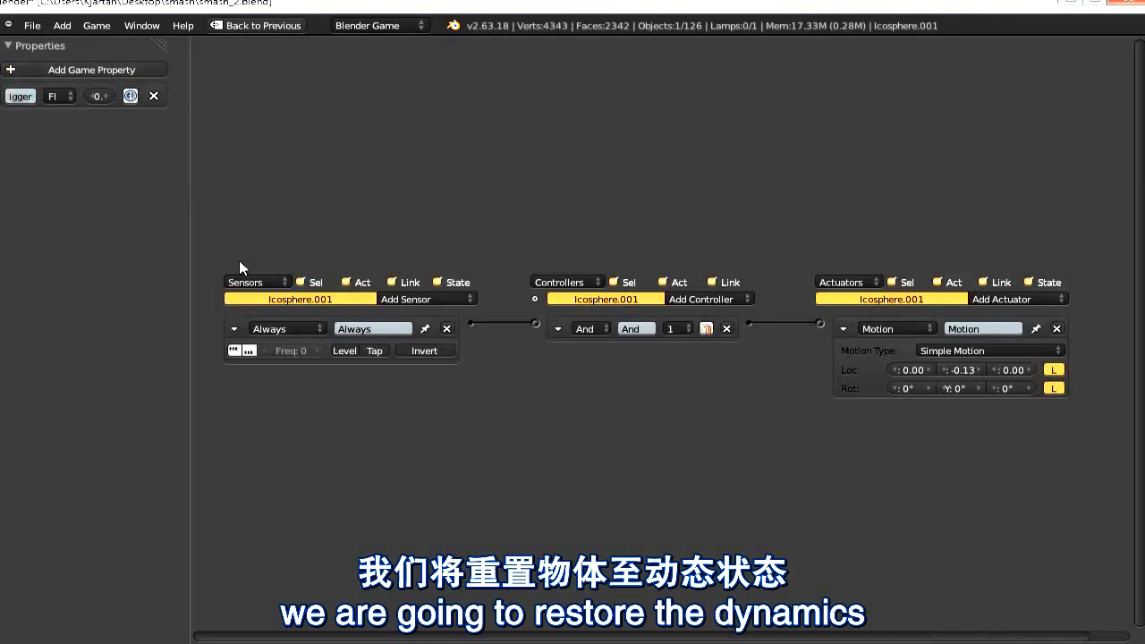
key(shift+space)
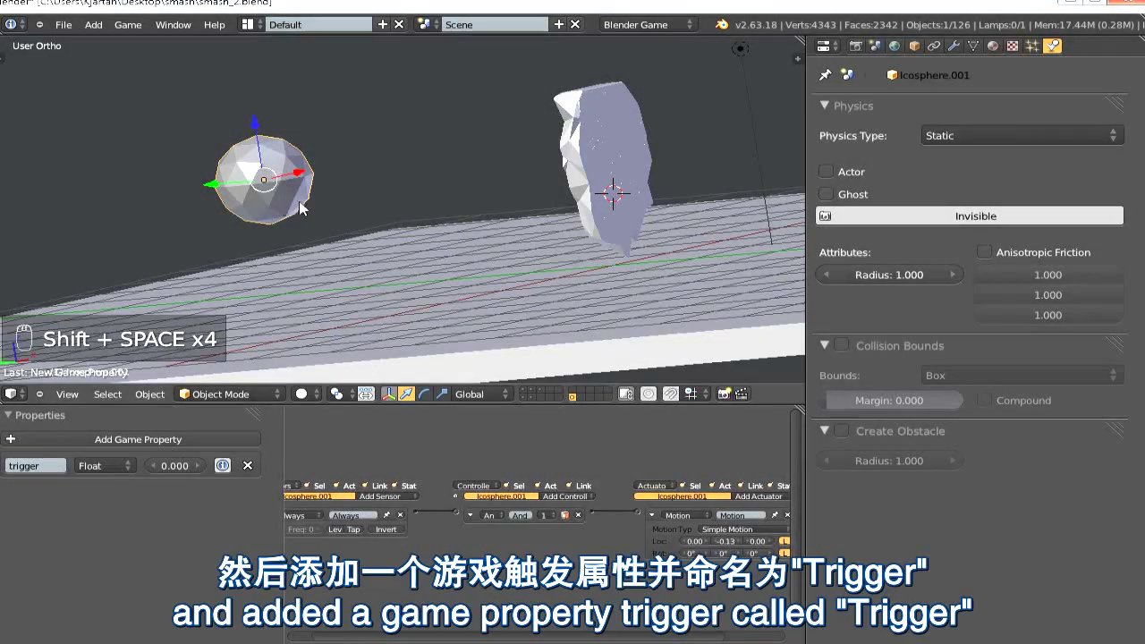
Test-run the game simulation and enable Actor in the icosphere's physics settings.
middle_drag(300, 207, 444, 226)
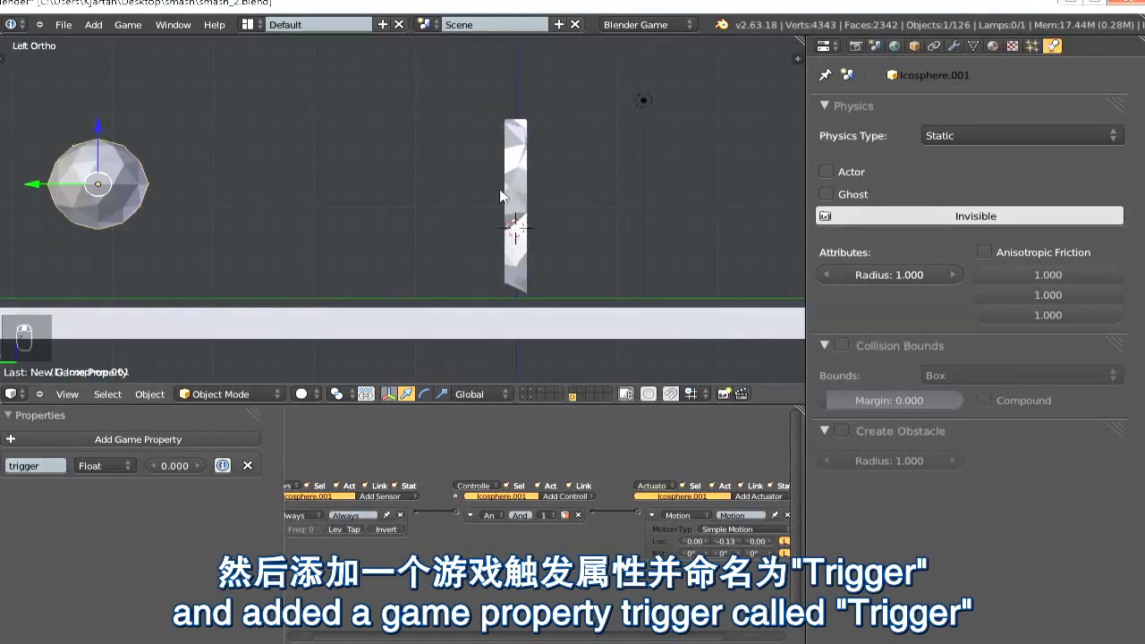
middle_drag(500, 196, 490, 199)
key(p)
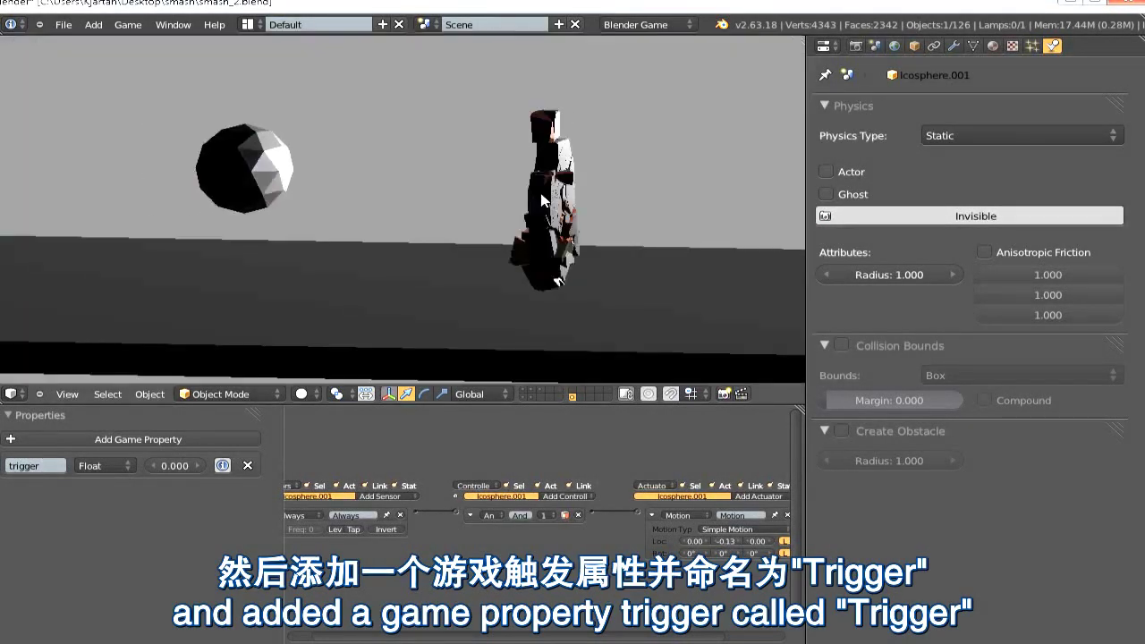
key(Escape)
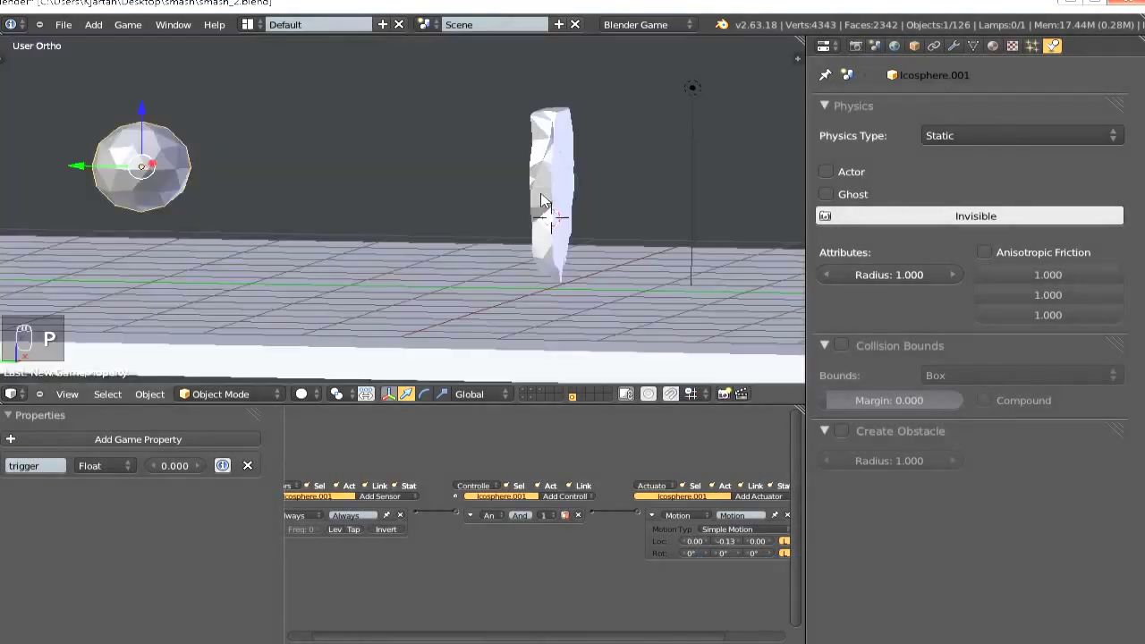
click(826, 172)
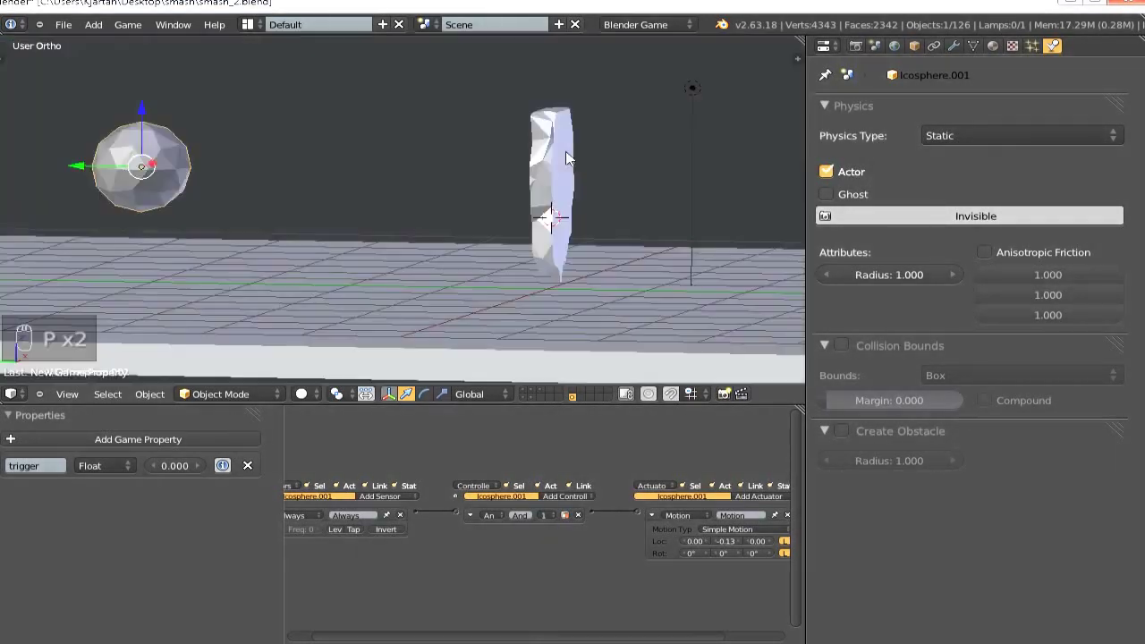
key(Escape)
Copy the upper-edge shard's logic bricks to all shards in the wall's group and test-run the simulation.
right_click(556, 214)
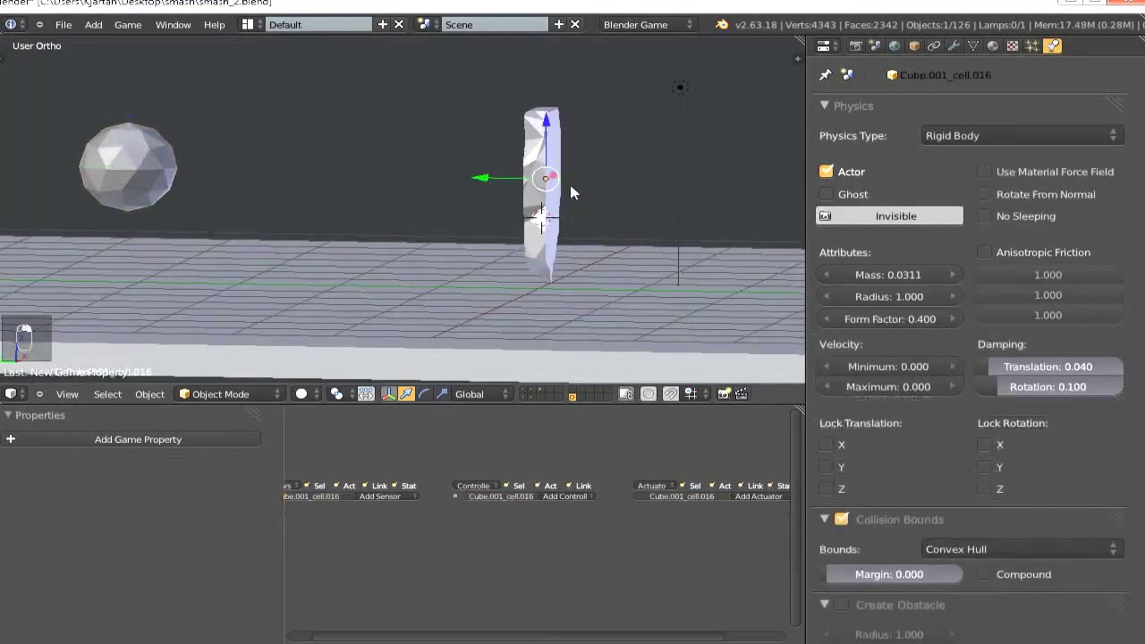
key(shift+g)
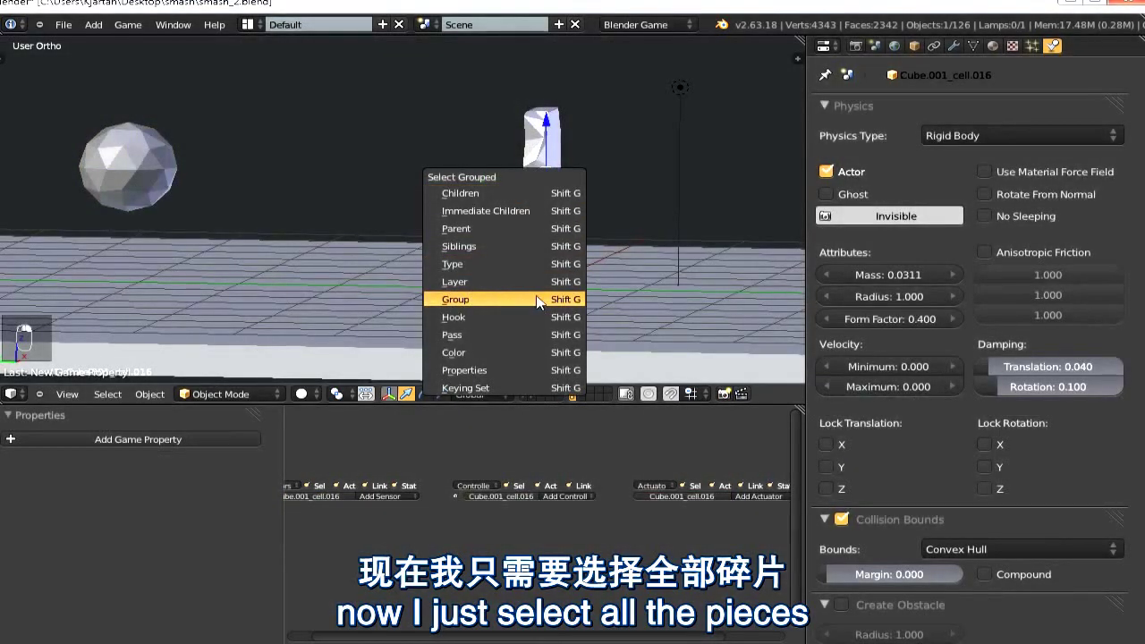
click(536, 302)
middle_drag(562, 174, 555, 109)
shift+right_click(540, 98)
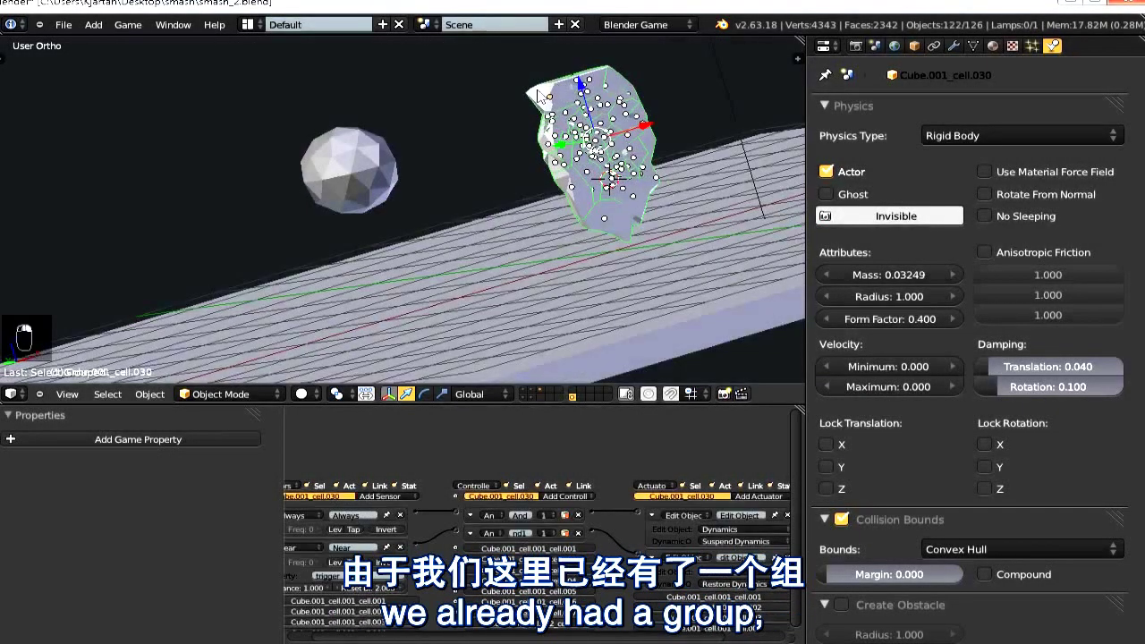
key(space)
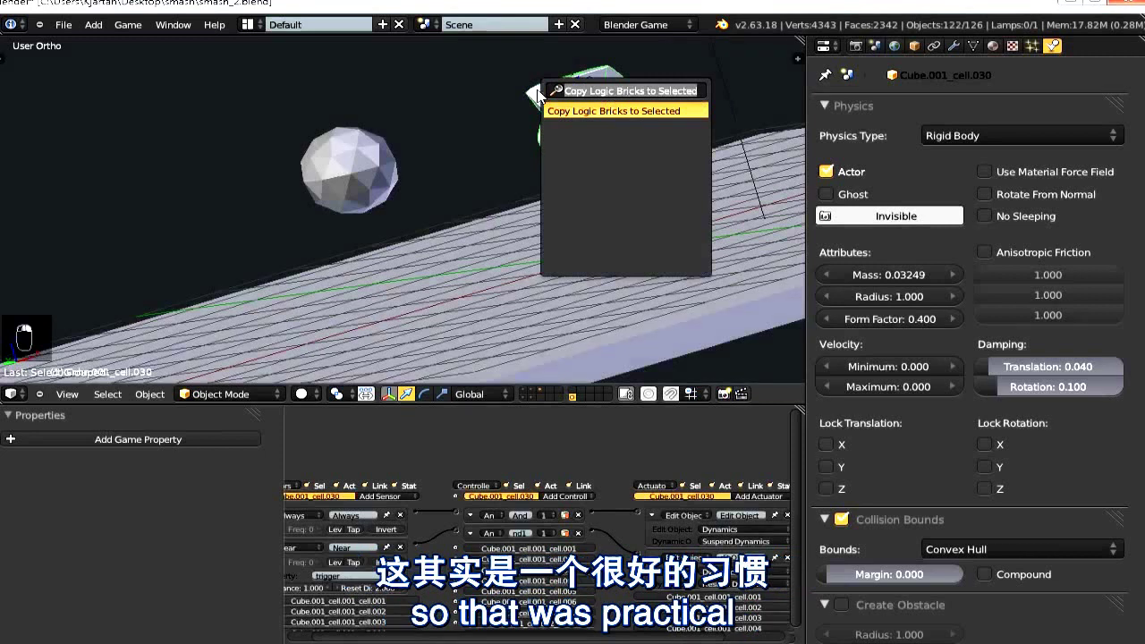
key(Return)
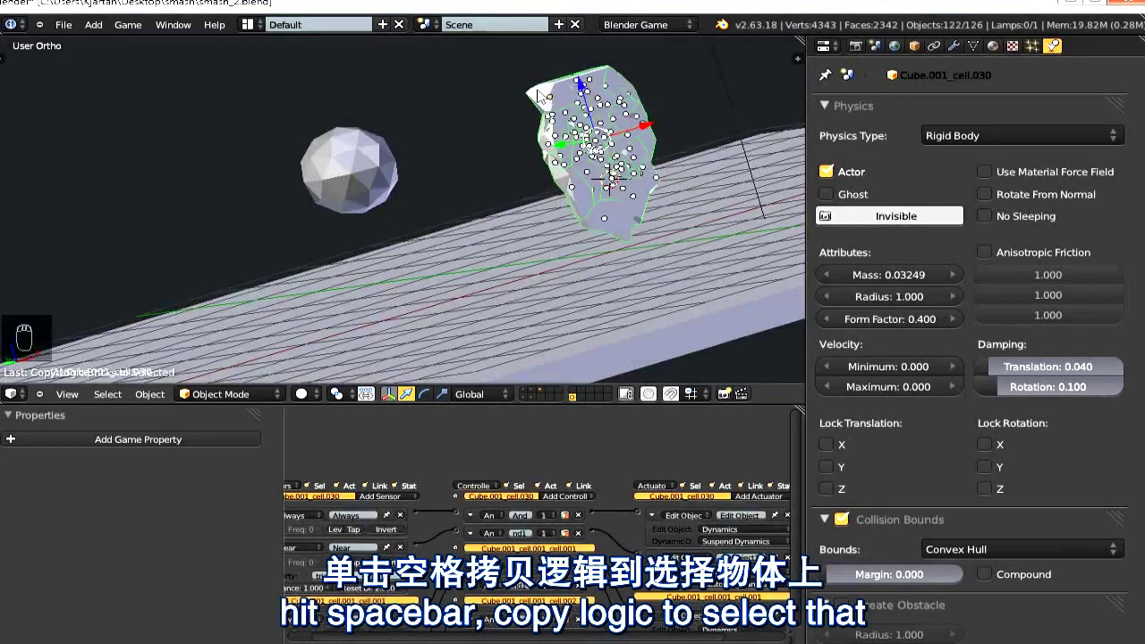
key(p)
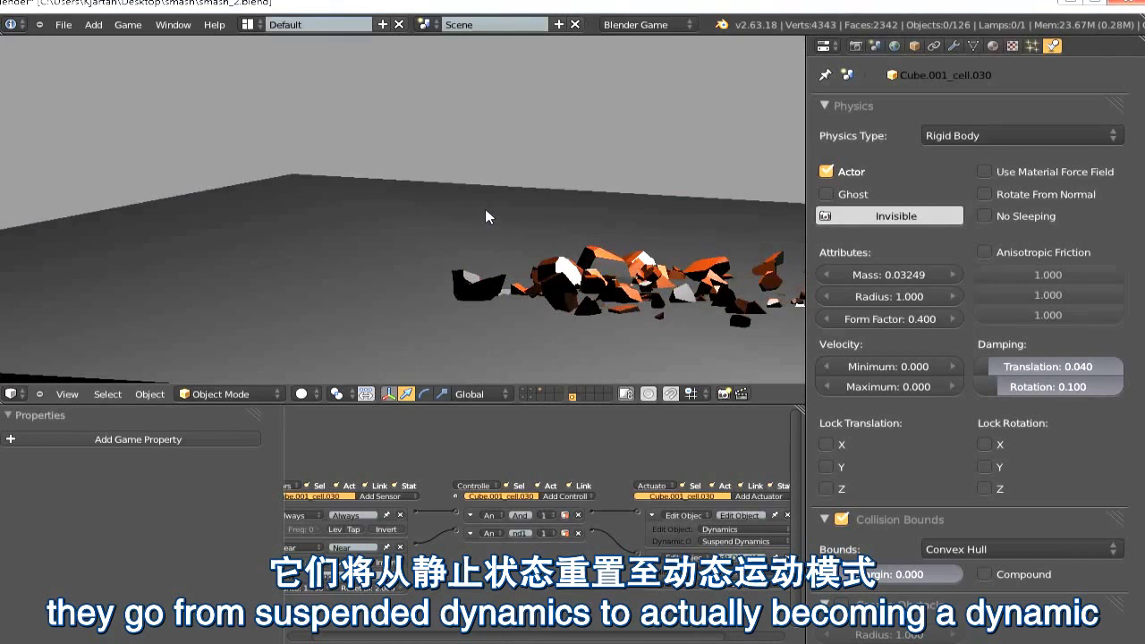
key(Escape)
Set the Near sensor's distance to 0.5 on the shard at the wall's upper edge.
right_click(552, 134)
mouse_move(503, 194)
middle_down()
mouse_move(560, 163)
mouse_move(550, 178)
mouse_move(488, 188)
middle_up()
middle_drag(467, 610, 597, 592)
scroll(591, 536, up, 5)
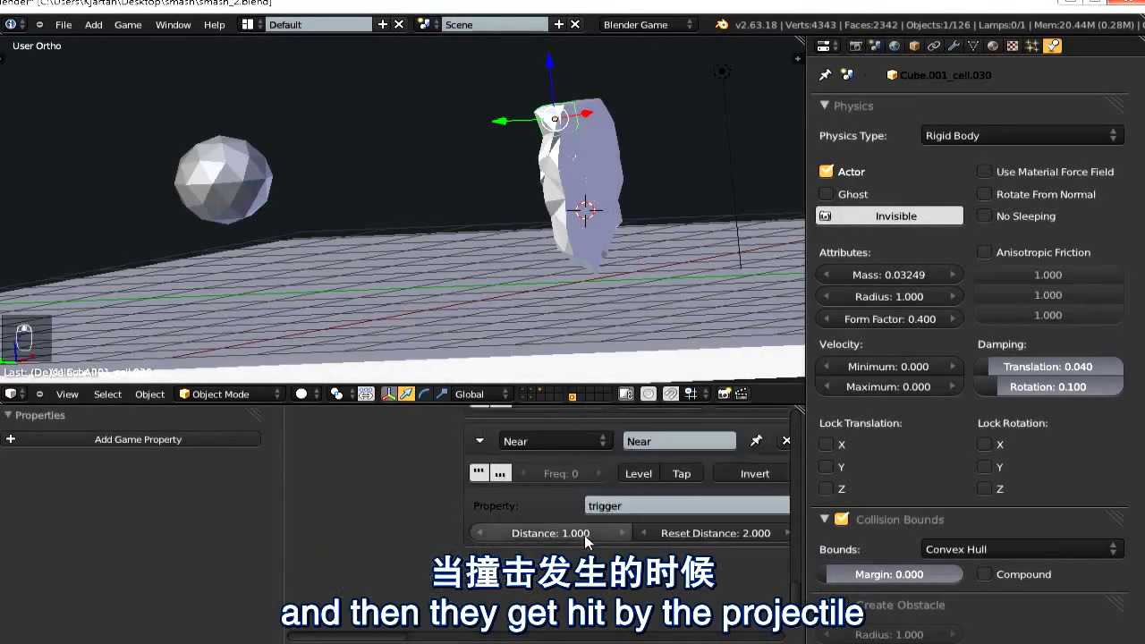
text(0.5)
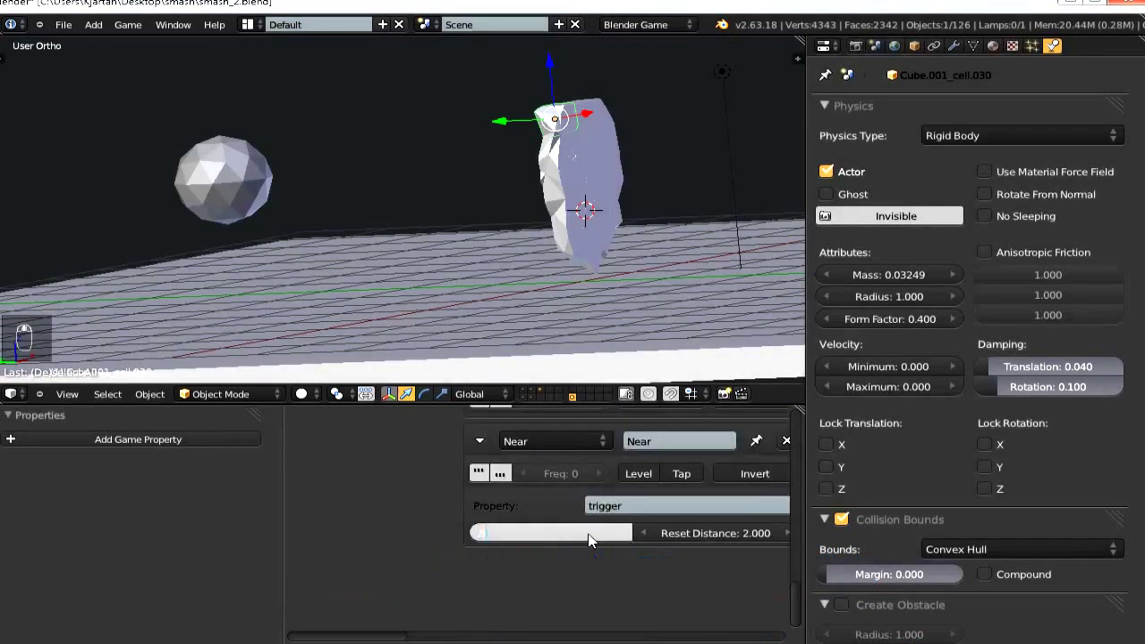
key(Return)
Select the whole shard group with the upper-edge shard active and copy its changed Near sensor logic to the others.
middle_drag(428, 215, 457, 198)
middle_drag(585, 206, 590, 211)
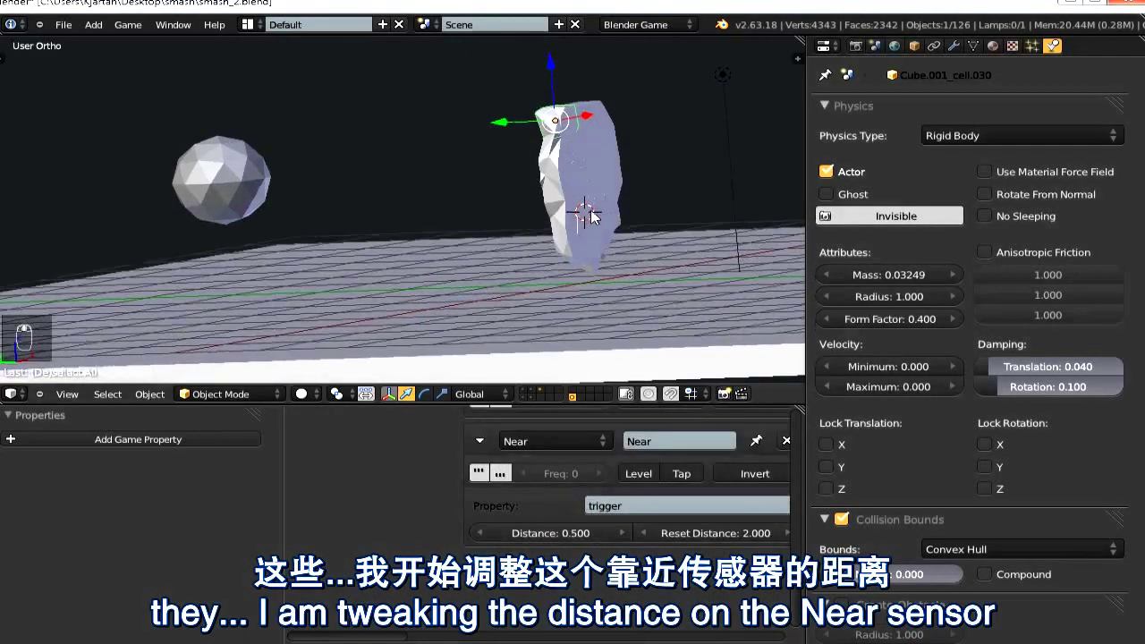
right_click(601, 181)
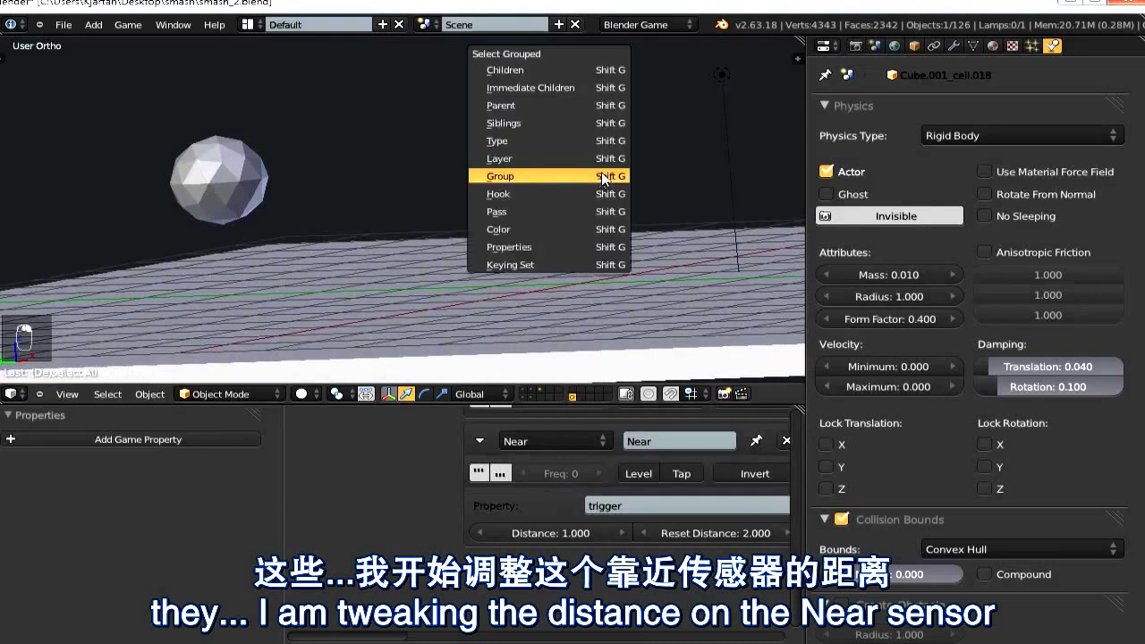
key(shift+g)
key(shift+g)
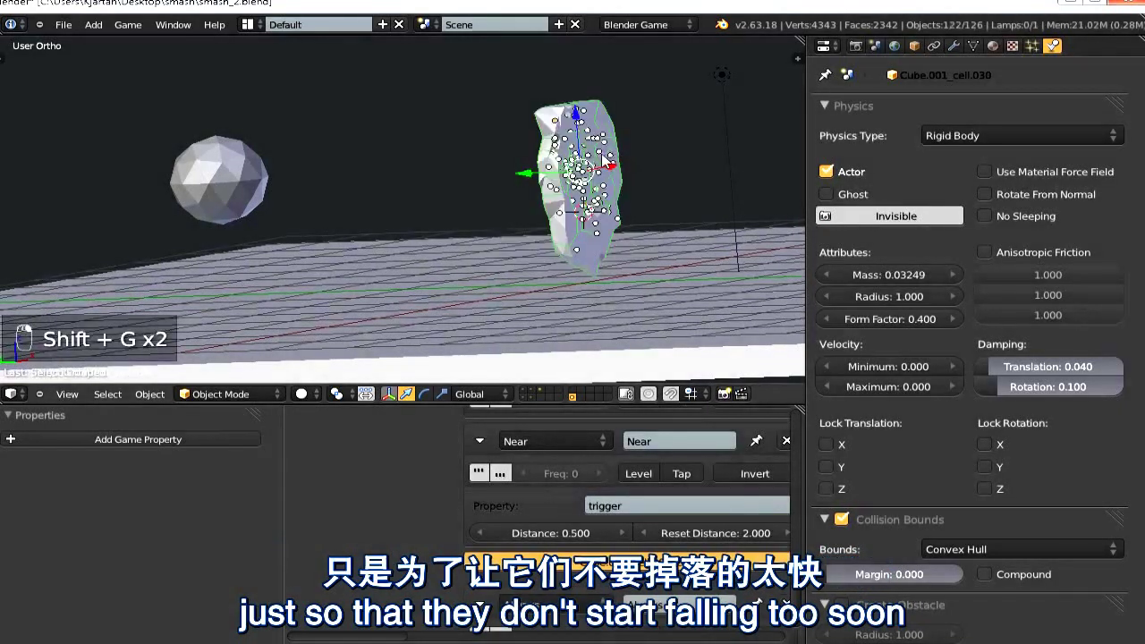
key(space)
key(Return)
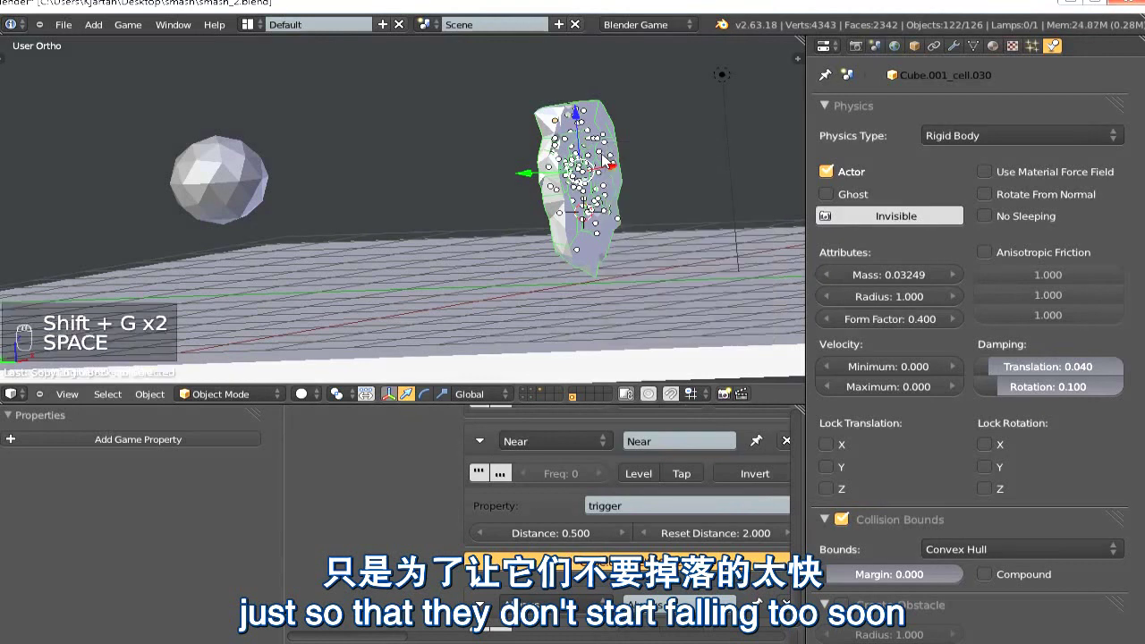
Deselect everything and test-run the smash simulation from an angled view and from the side.
ctrl+middle_drag(532, 187, 546, 165)
key(a)
key(a)
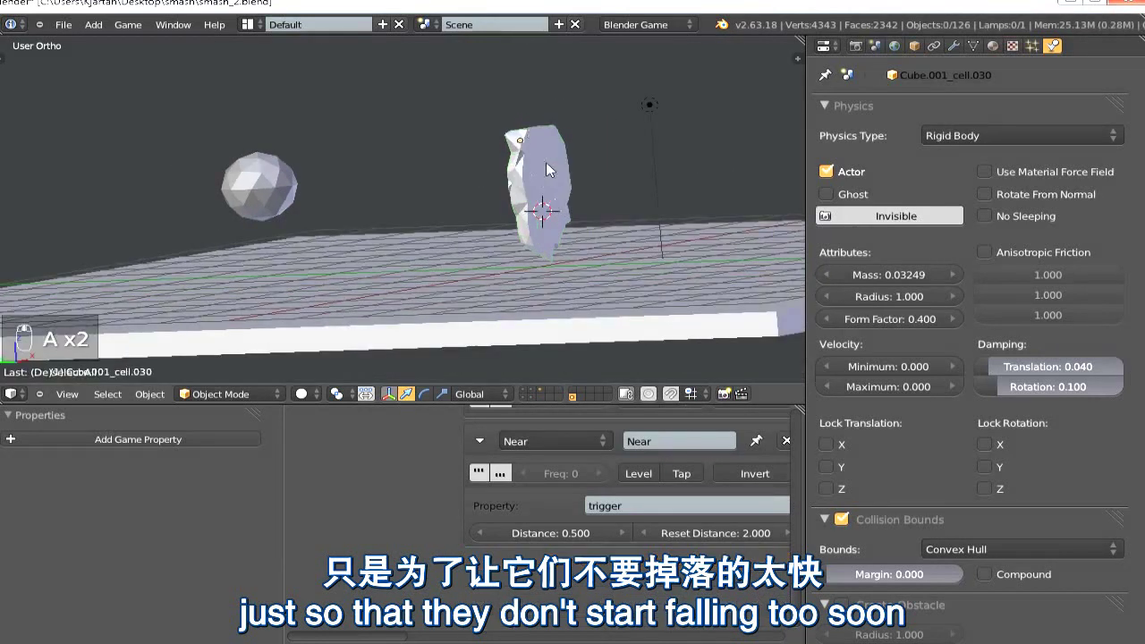
key(p)
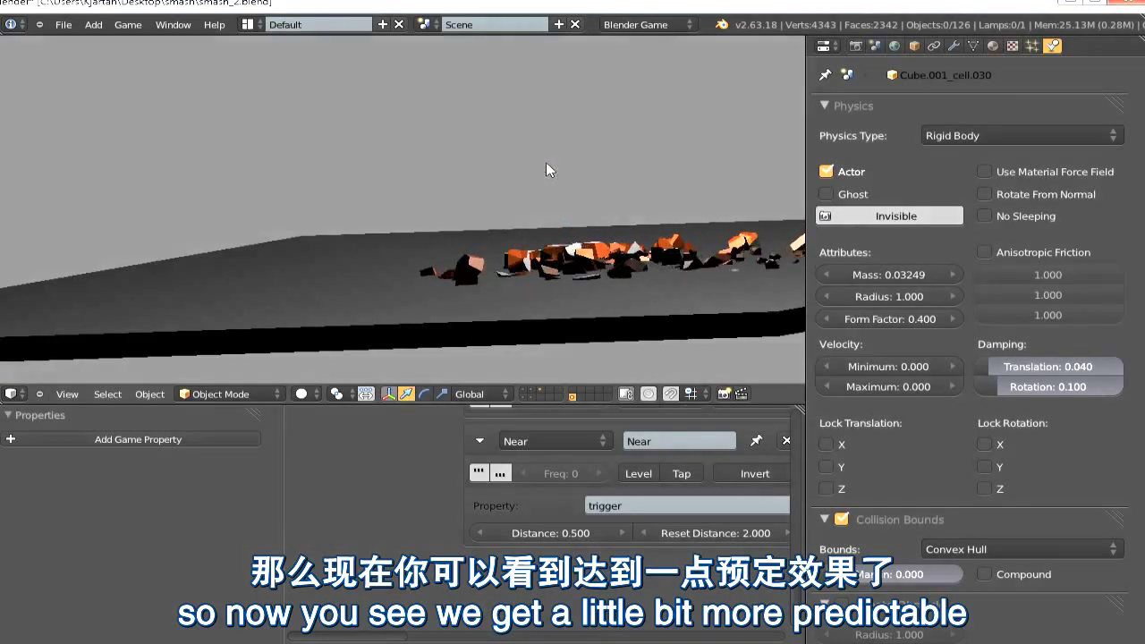
key(Escape)
middle_drag(506, 198, 465, 193)
key(p)
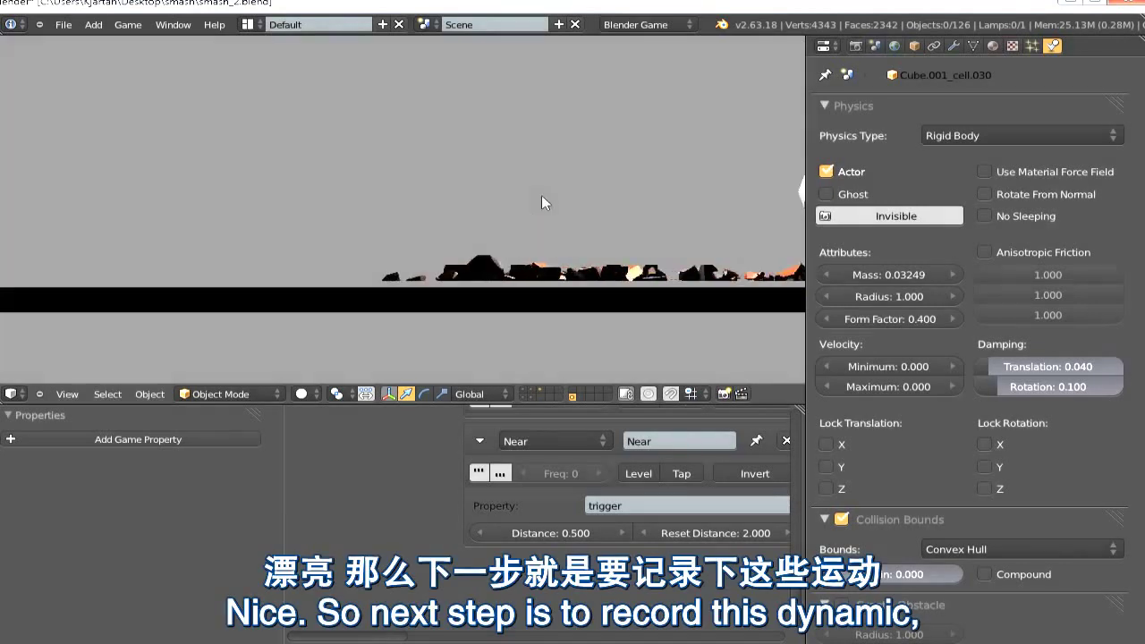
Stop the test run and inspect the wall and shard layers, then leave only the simulation layer visible.
key(Escape)
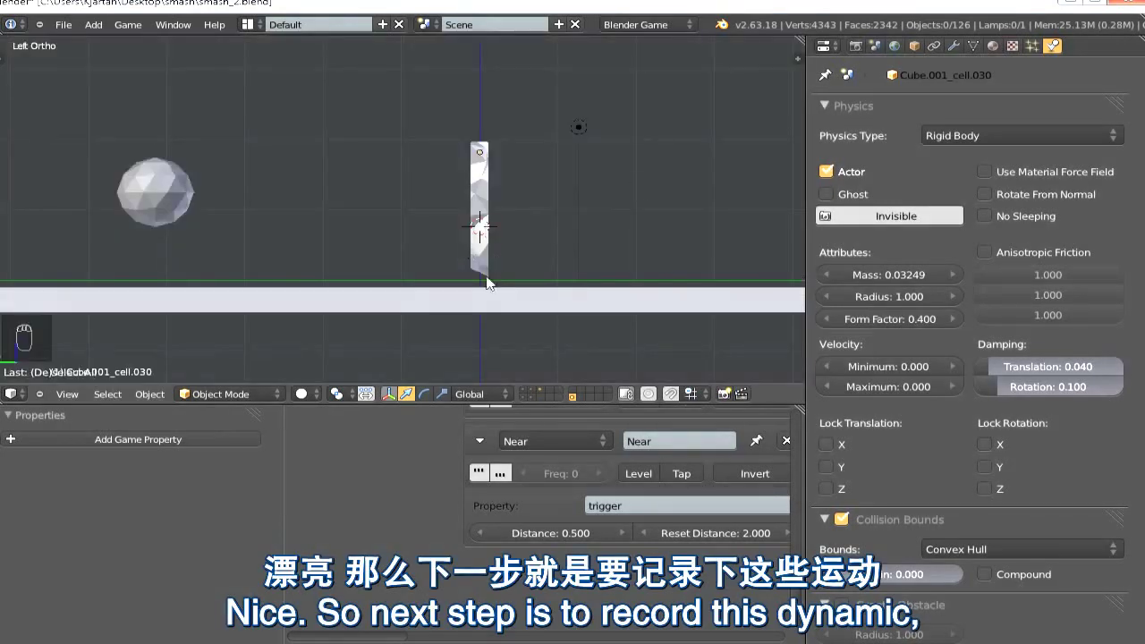
middle_drag(481, 286, 547, 265)
shift+click(534, 389)
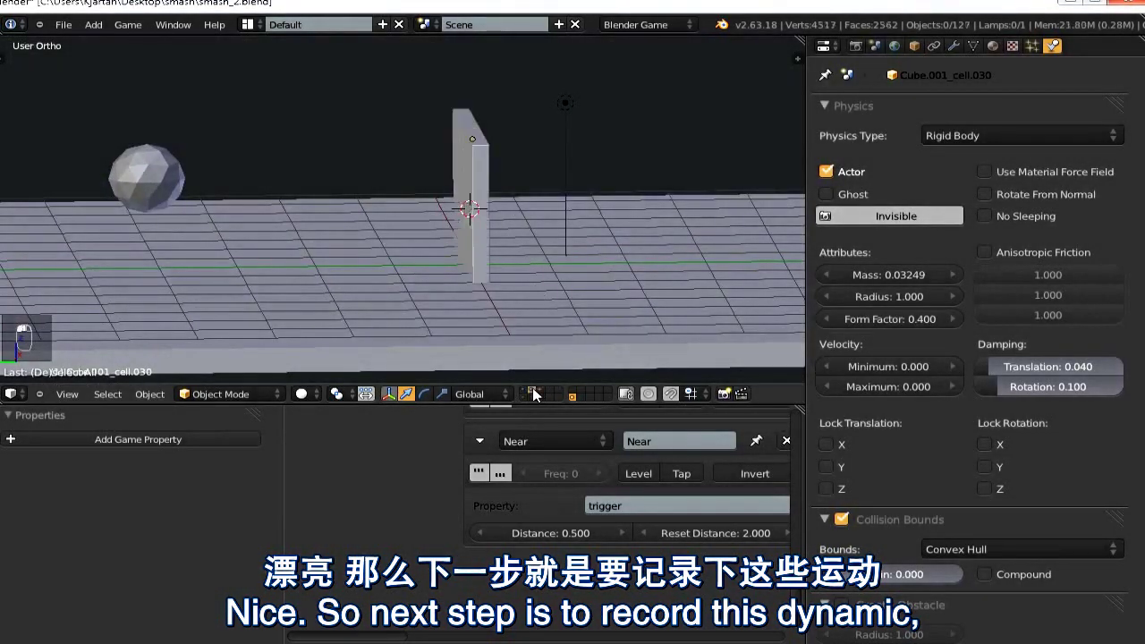
middle_drag(535, 340, 541, 385)
click(540, 389)
middle_drag(521, 302, 540, 324)
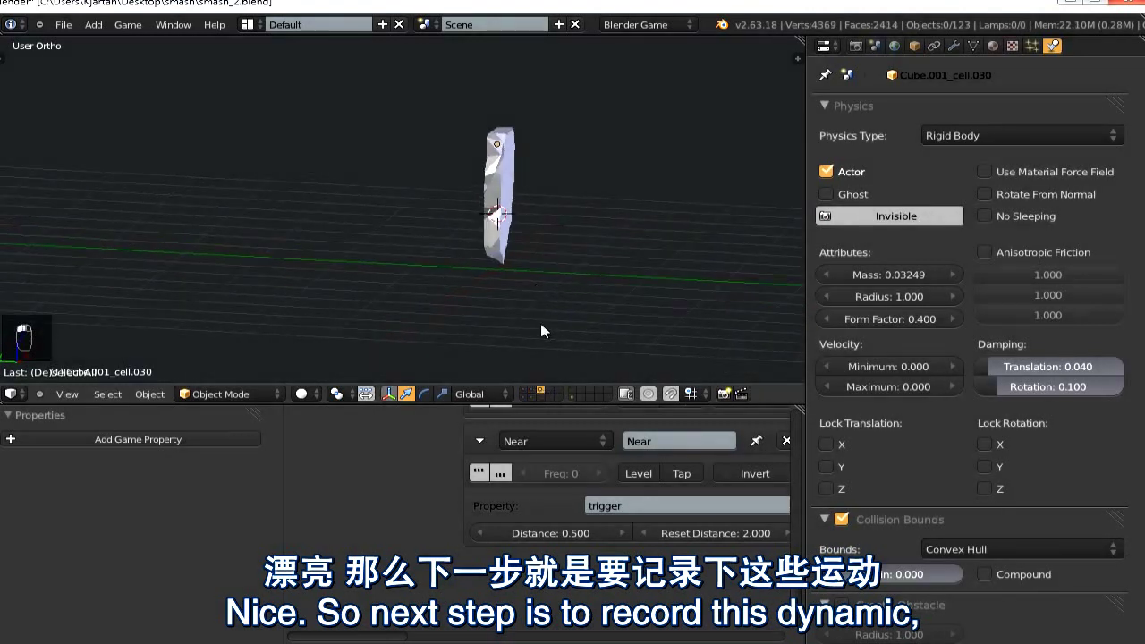
click(572, 395)
Turn on Record Animation and run the smash simulation from the side view to record the motion.
click(127, 24)
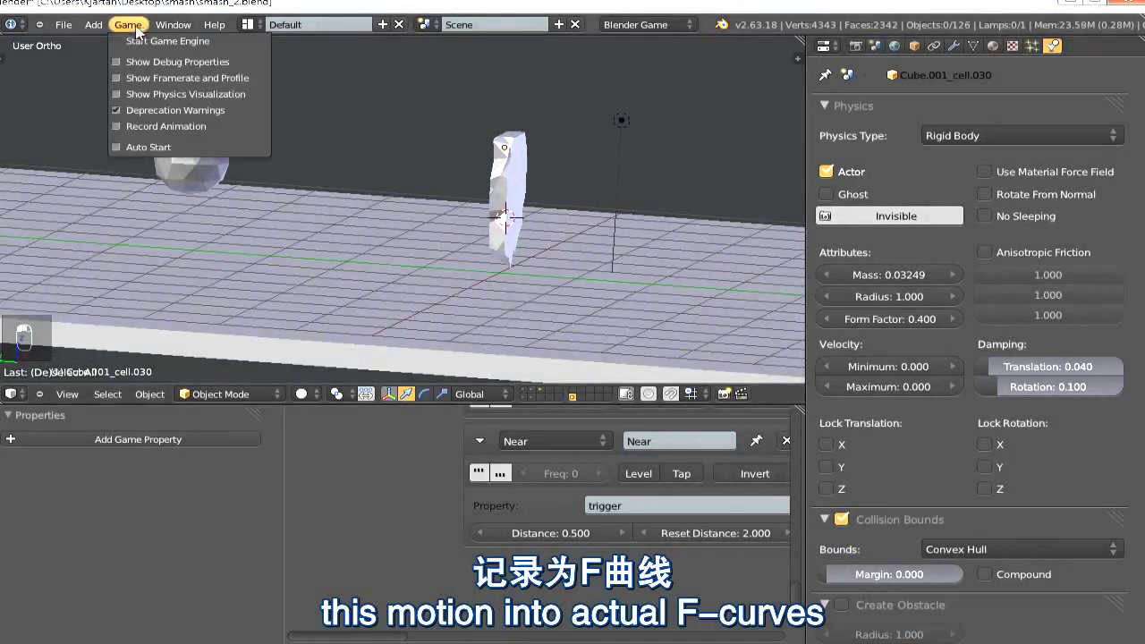
click(164, 126)
key(ctrl+KP_3)
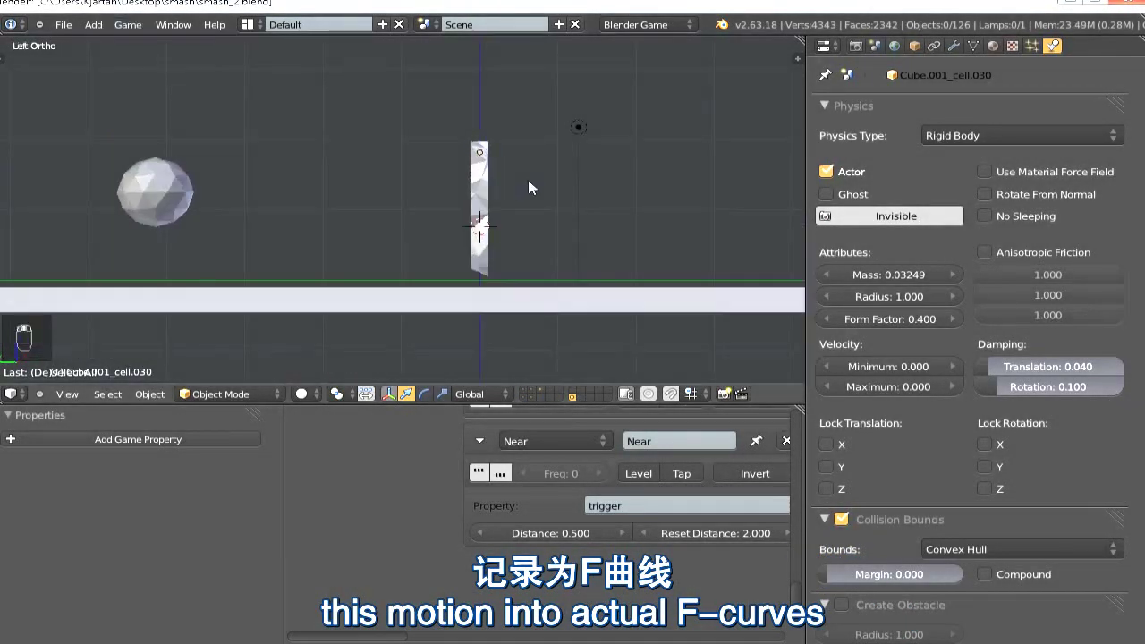
key(p)
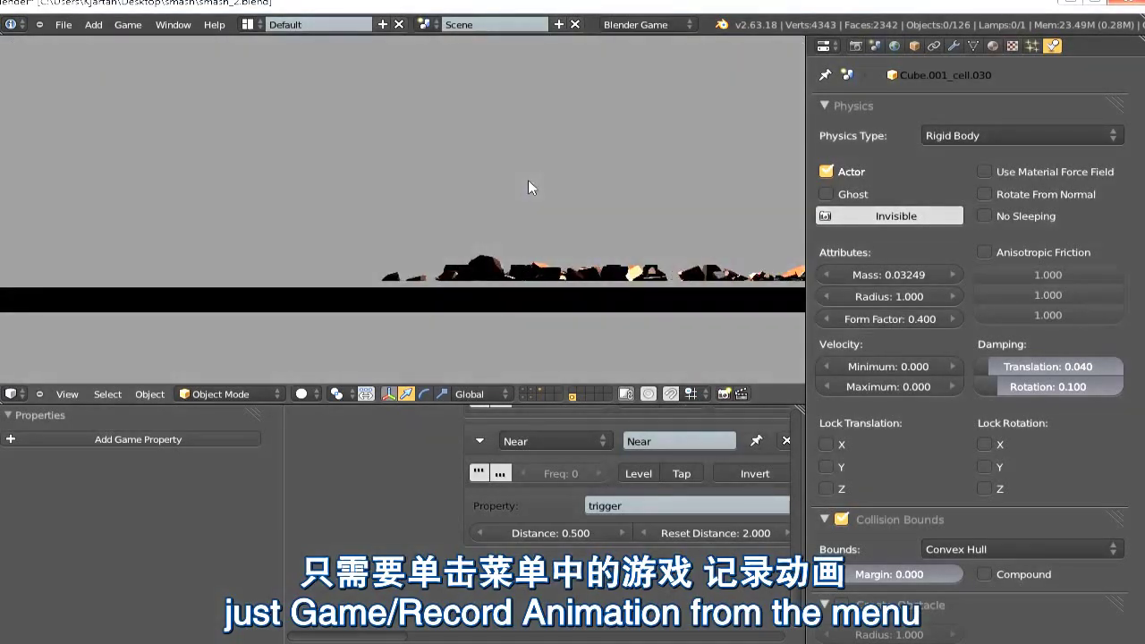
key(Escape)
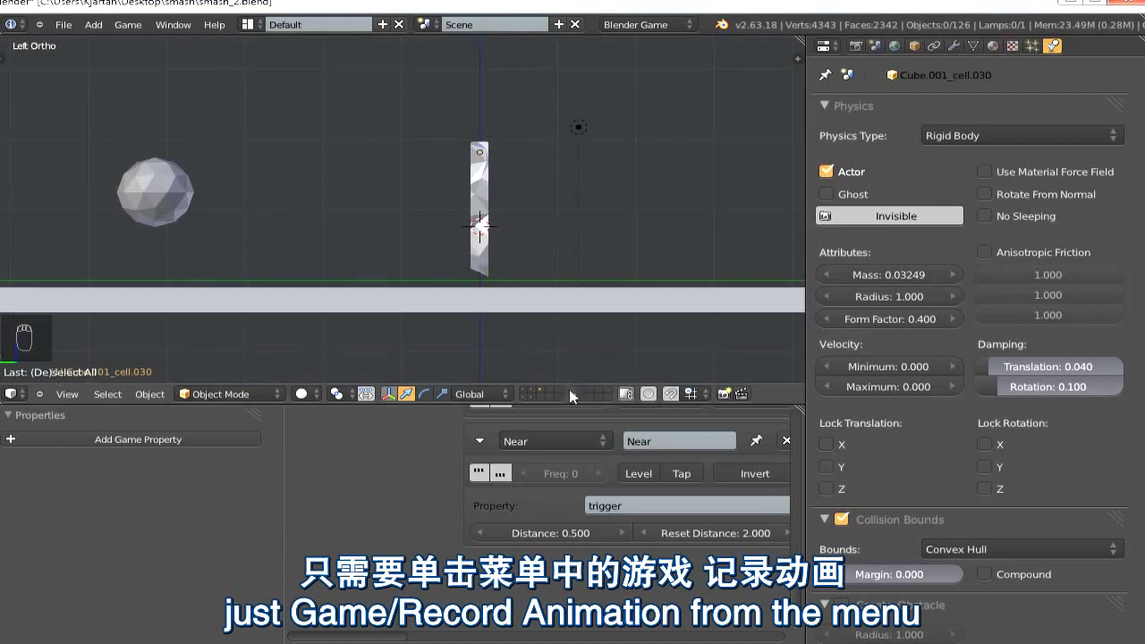
Show the surrounding wall's layer, play back the recorded animation and inspect where the shards meet the wall.
click(534, 391)
middle_drag(568, 291, 544, 216)
key(alt+a)
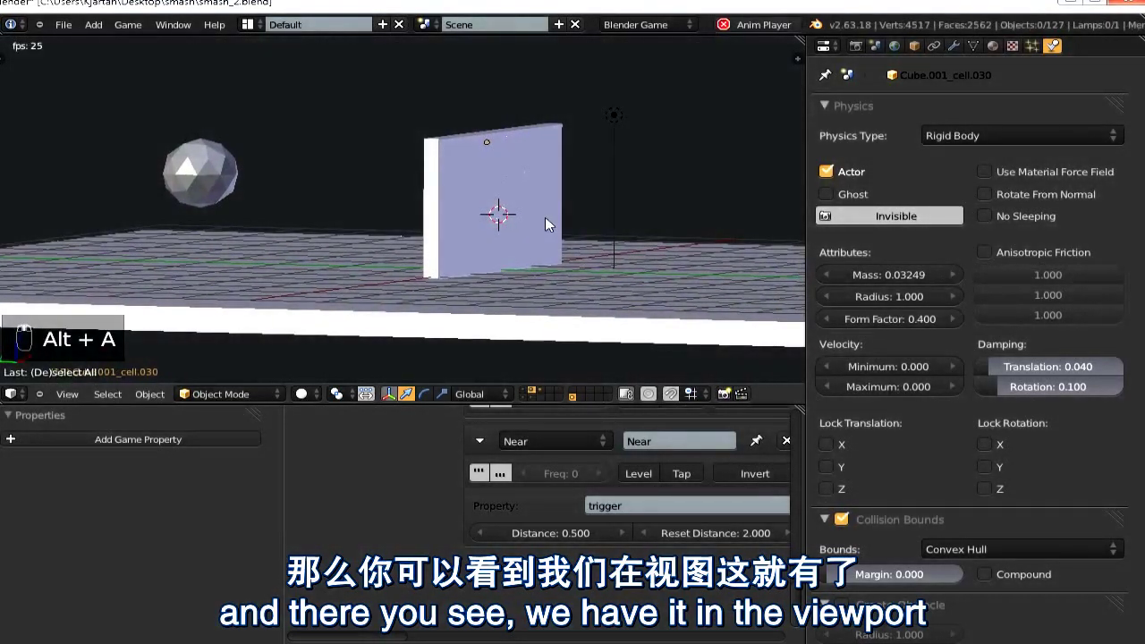
key(alt+a)
middle_drag(528, 224, 519, 249)
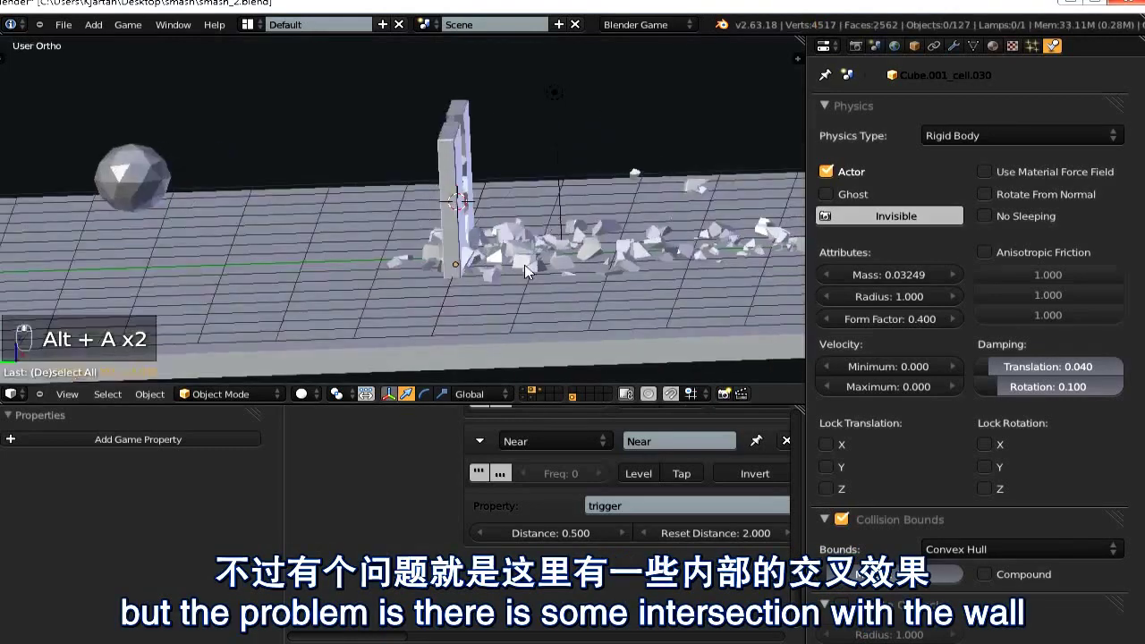
scroll(518, 249, up, 6)
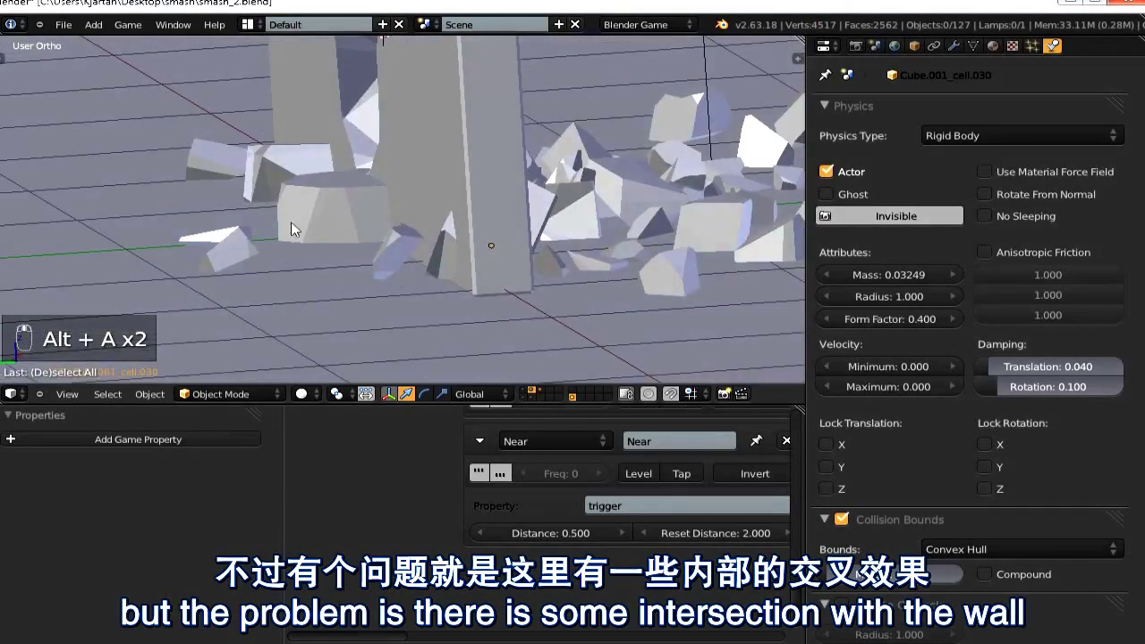
scroll(447, 243, down, 5)
Return to the first frame, add a cube as blocking geometry, scale it and move it along the Y axis beside the shards.
middle_drag(469, 217, 432, 208)
key(shift+Left)
key(shift+a)
mouse_move(474, 202)
click(534, 214)
middle_drag(534, 214, 611, 243)
scroll(611, 243, down, 1)
key(s)
middle_click(536, 215)
click(470, 194)
key(g)
middle_click(528, 204)
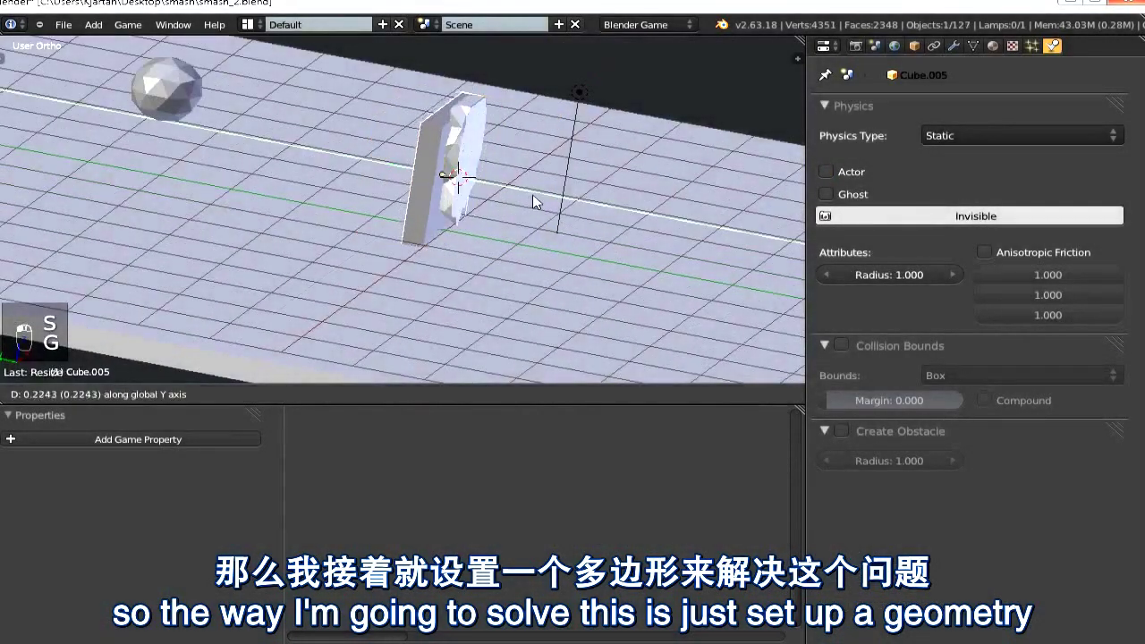
click(533, 199)
Position the blocking cube against the shards in a wireframe side view and scale it along a single axis.
alt+middle_drag(533, 198, 477, 186)
key(z)
scroll(535, 219, up, 3)
key(g)
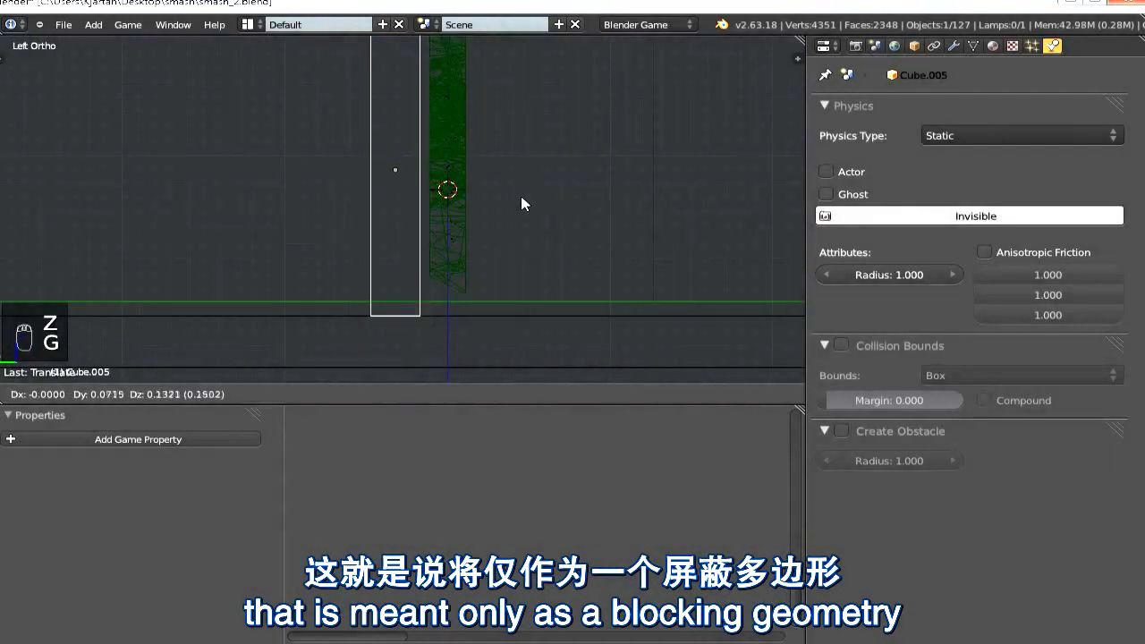
click(521, 196)
scroll(563, 217, down, 2)
middle_drag(605, 236, 622, 183)
key(s)
middle_click(662, 179)
click(797, 177)
scroll(529, 230, down, 3)
Add two loop cuts to the blocking cube in Edit Mode and scale the spacing between them around the shards.
middle_drag(529, 230, 483, 231)
key(Tab)
key(ctrl+r)
scroll(470, 212, up, 1)
double_click(470, 212)
scroll(468, 249, up, 4)
key(s)
click(459, 248)
Extrude the outer faces of the blocking cube so it frames the shards on both sides, and leave Edit Mode.
key(o)
key(ctrl+Tab)
click(365, 350)
key(z)
key(e)
click(414, 309)
scroll(436, 303, down, 4)
key(Tab)
Test-run the smash simulation with the blocking geometry from an angled view.
key(ctrl+KP_3)
middle_drag(174, 183, 535, 242)
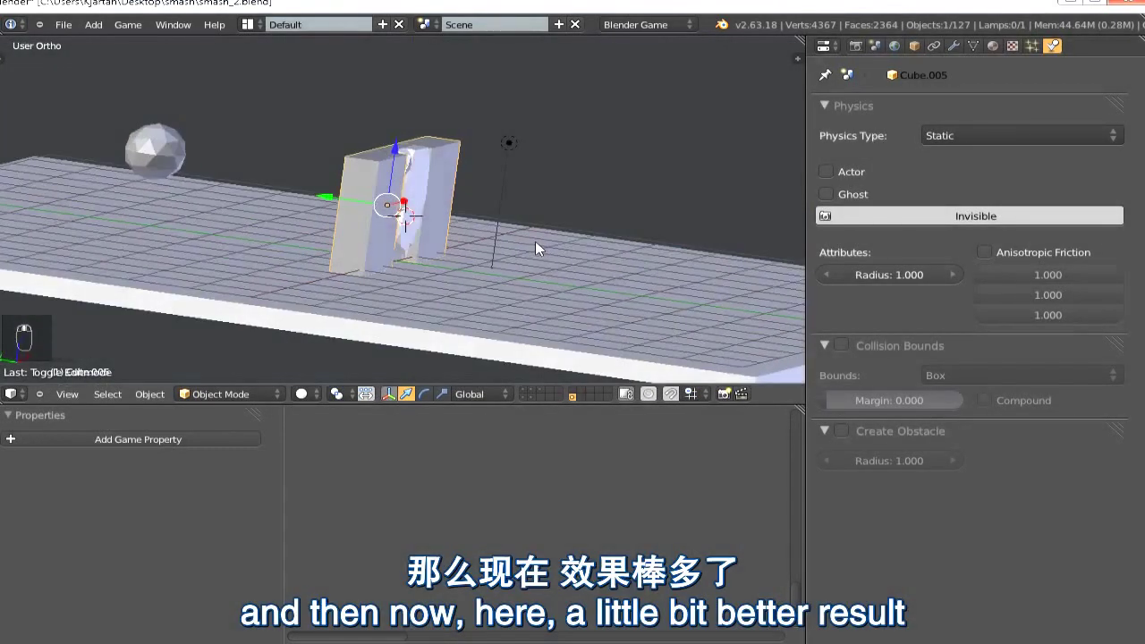
key(p)
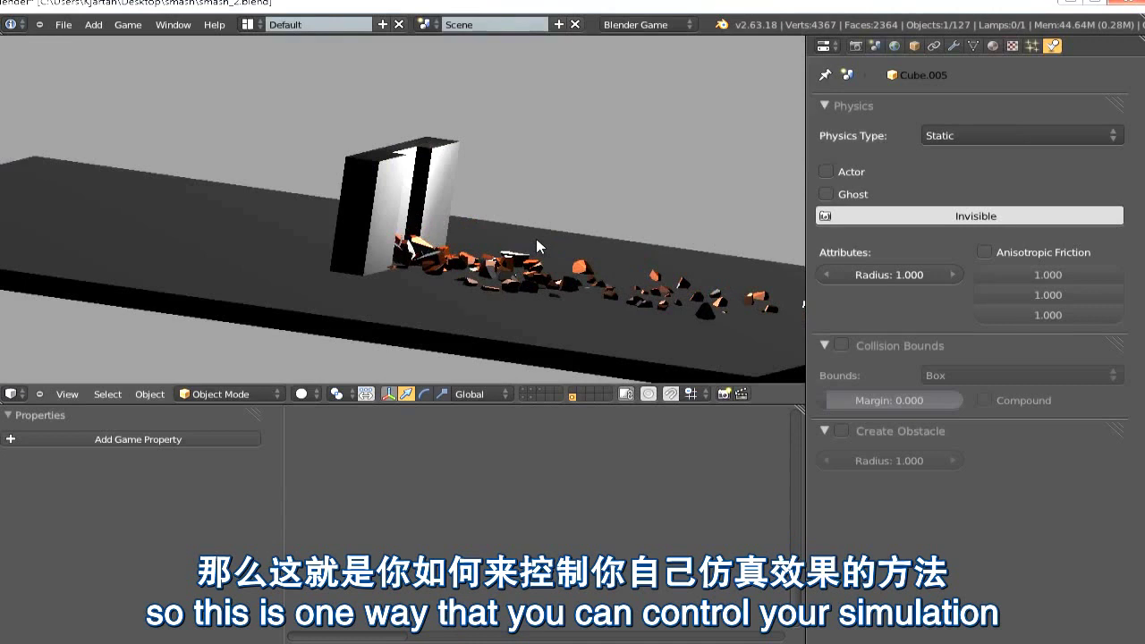
key(Escape)
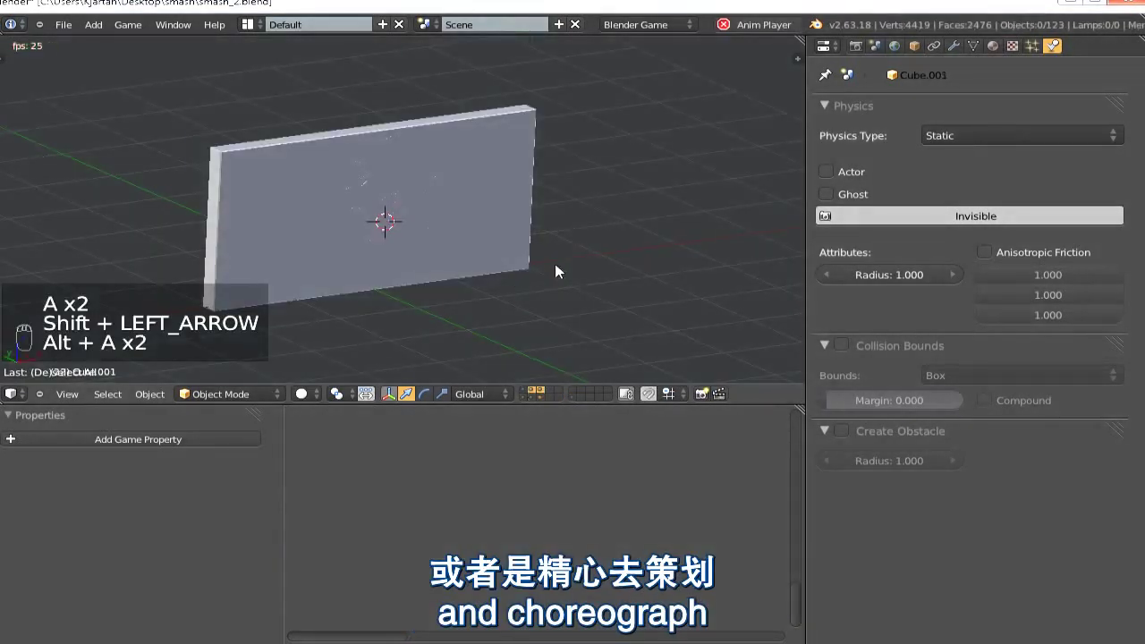
Show the camera's layer and watch the wall-smash animation through the camera, then stop playback.
key(shift+1)
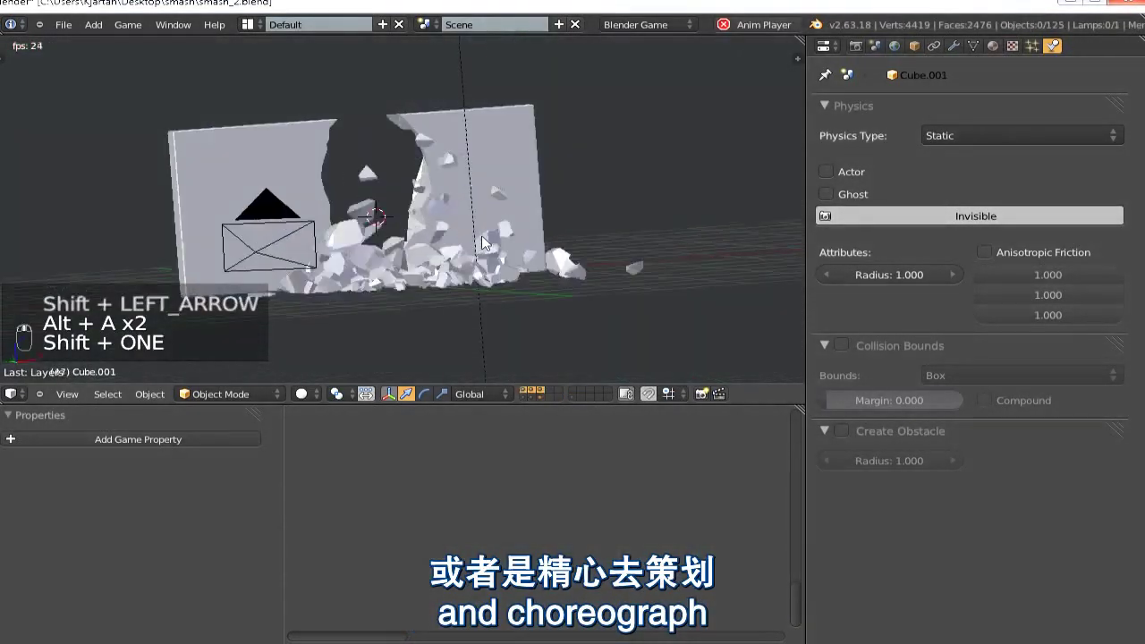
key(KP_0)
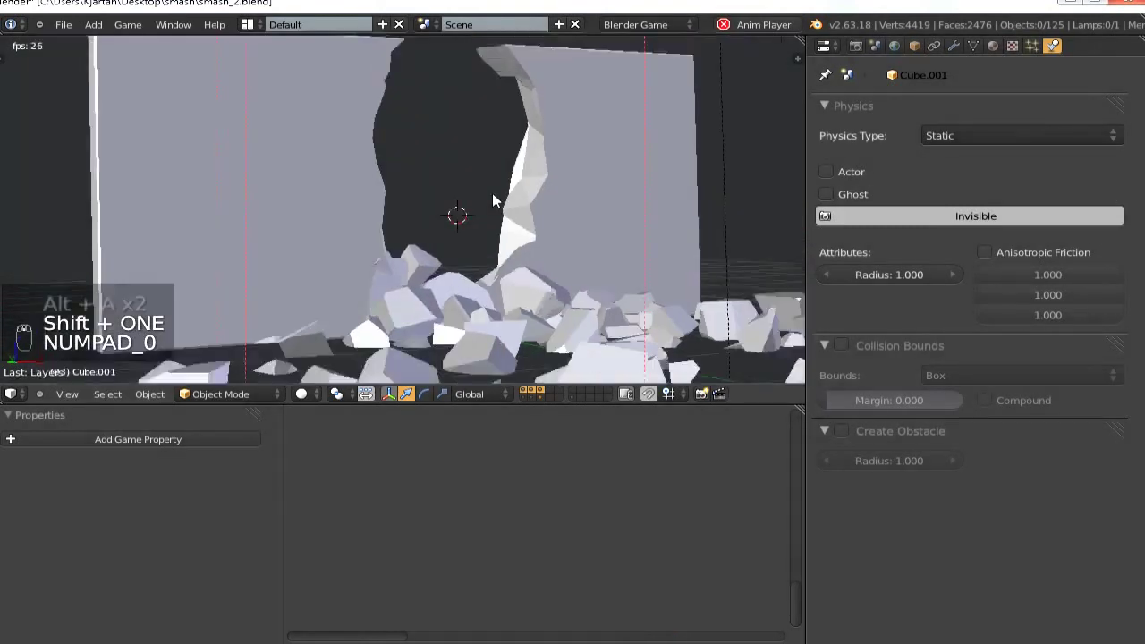
key(alt+a)
Move the current frame to 36, with the shards bursting out of the wall in the camera view.
key(shift+Down)
key(shift+Down)
key(shift+Down)
key(shift+Down)
key(shift+Down)
key(shift+Down)
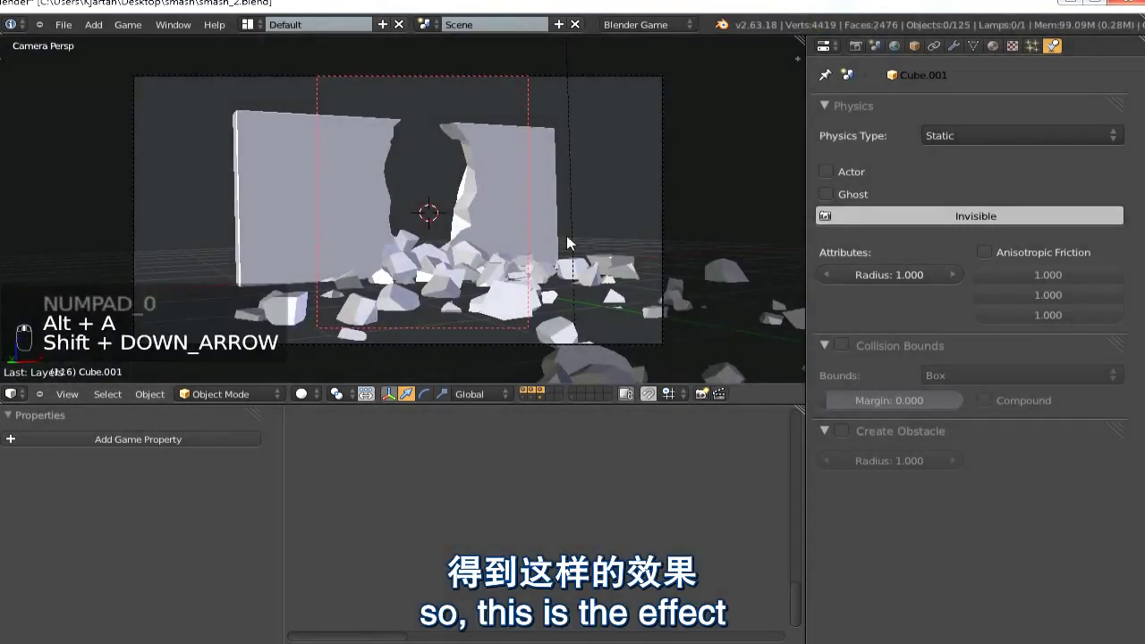
key(shift+Down)
key(shift+Down)
key(shift+Down)
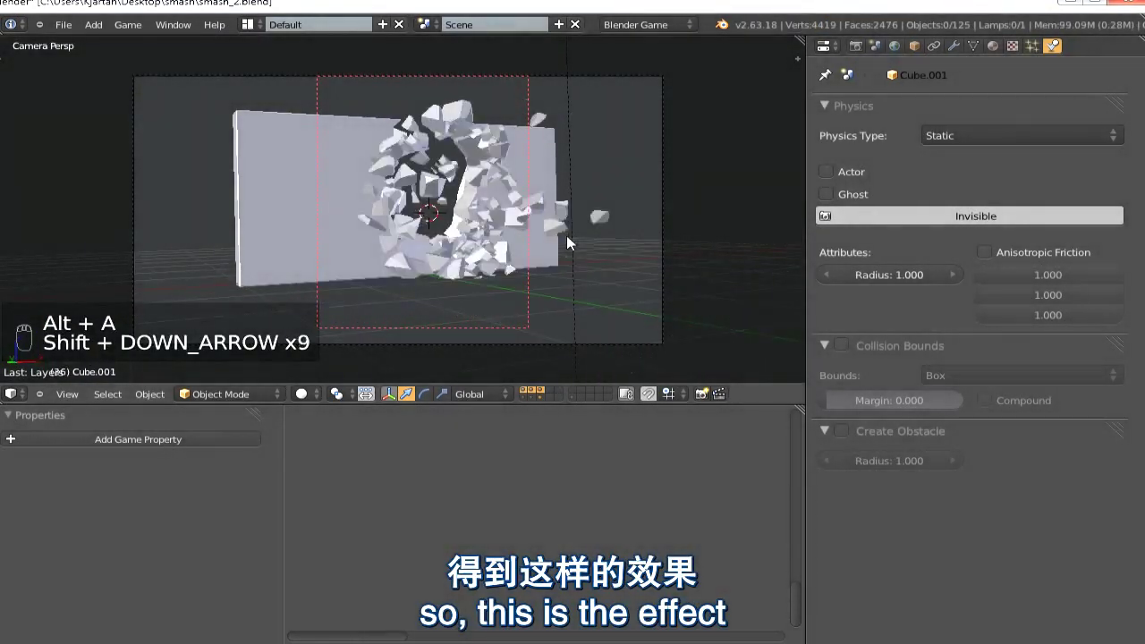
key(shift+Up)
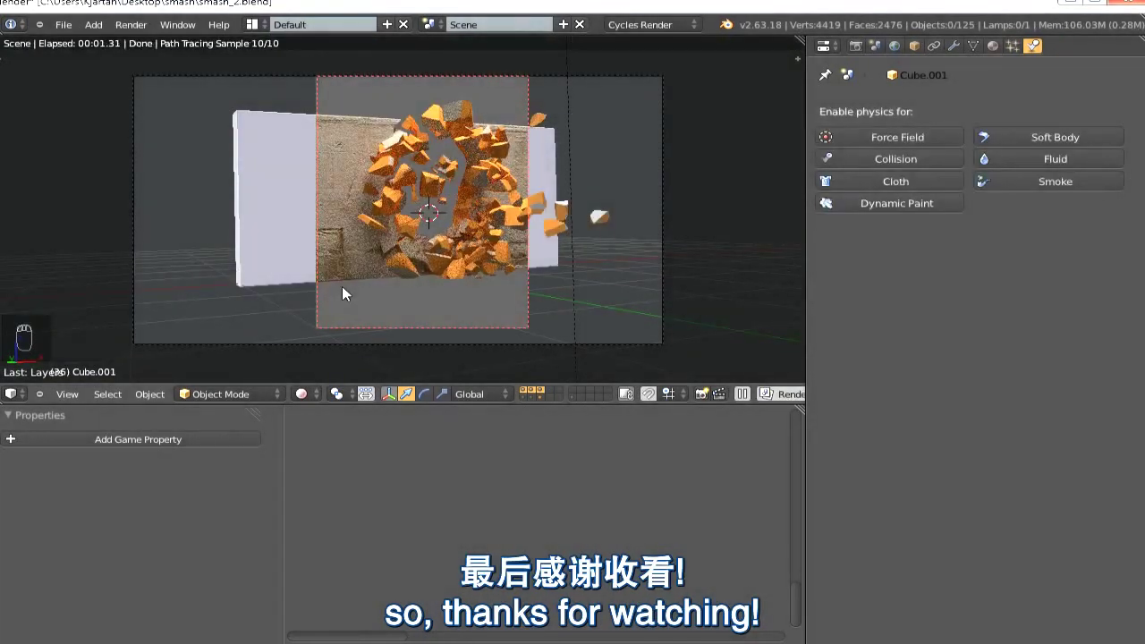